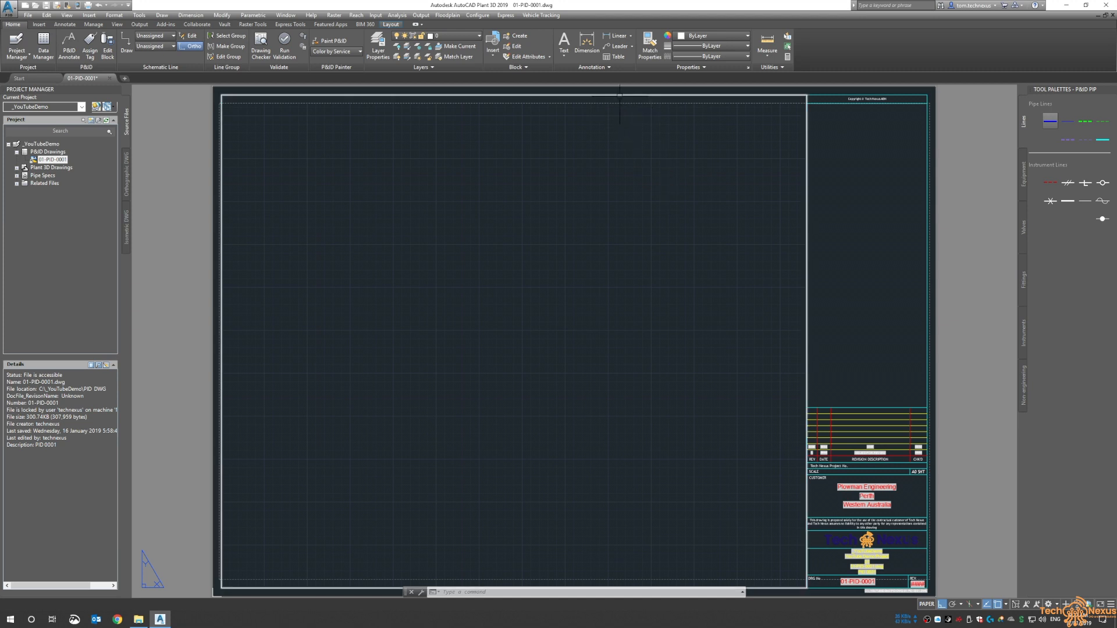
Activate the model space of the layout viewport and return to paper space
{"action": "double_click", "coordinate": [611, 237]}
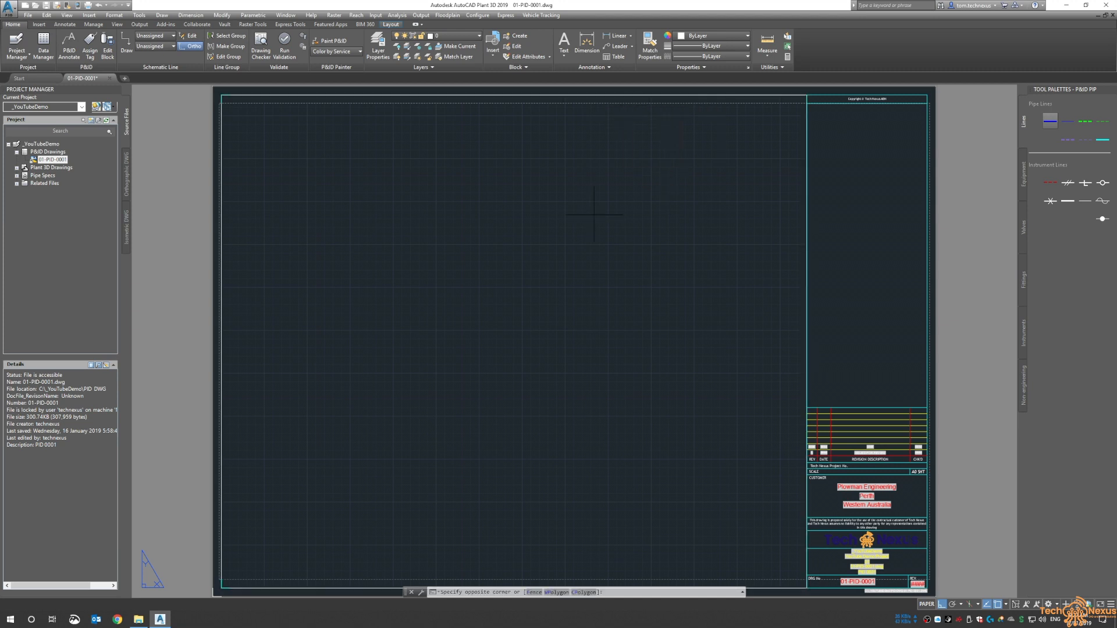
{"action": "scroll", "coordinate": [476, 285], "scroll_direction": "down", "scroll_amount": 2}
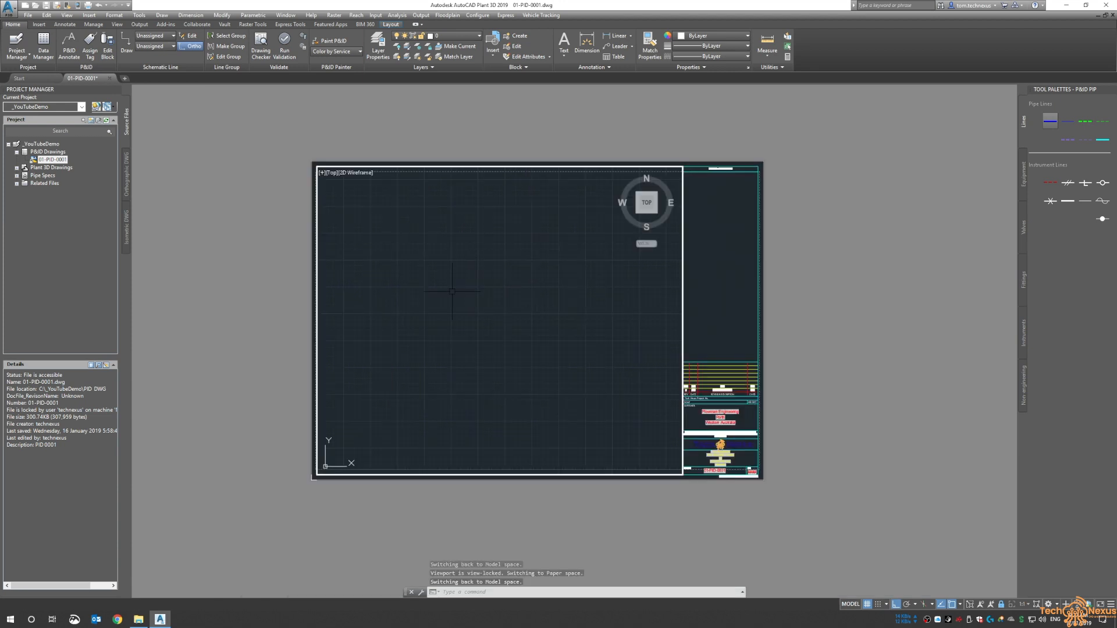
{"action": "double_click", "coordinate": [262, 291]}
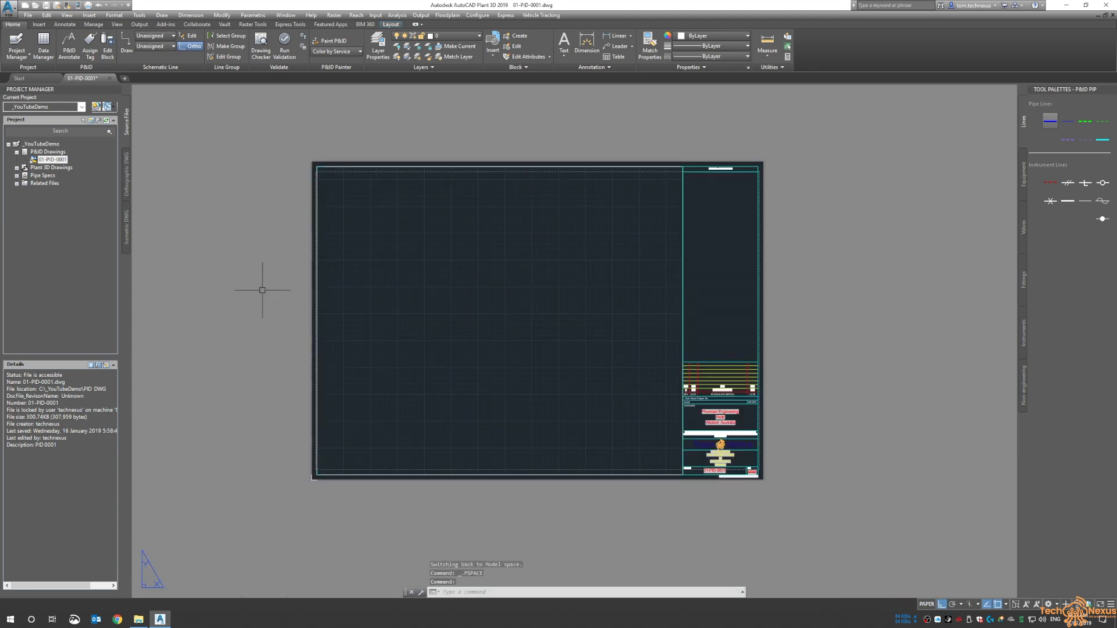
Switch to the model tab by setting TILEMODE to 1, and zoom to the drawing extents
{"action": "type", "text": "TILEMODE"}
{"action": "key", "text": "Return"}
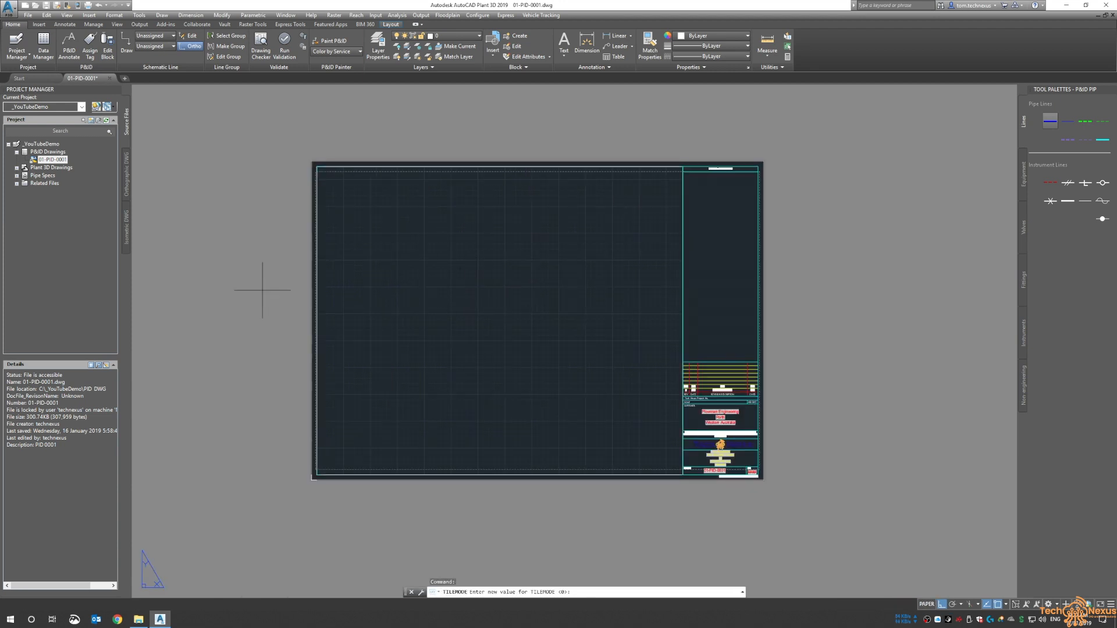
{"action": "type", "text": "1"}
{"action": "key", "text": "Return"}
{"action": "type", "text": "z"}
{"action": "key", "text": "Return"}
{"action": "type", "text": "E"}
{"action": "key", "text": "Return"}
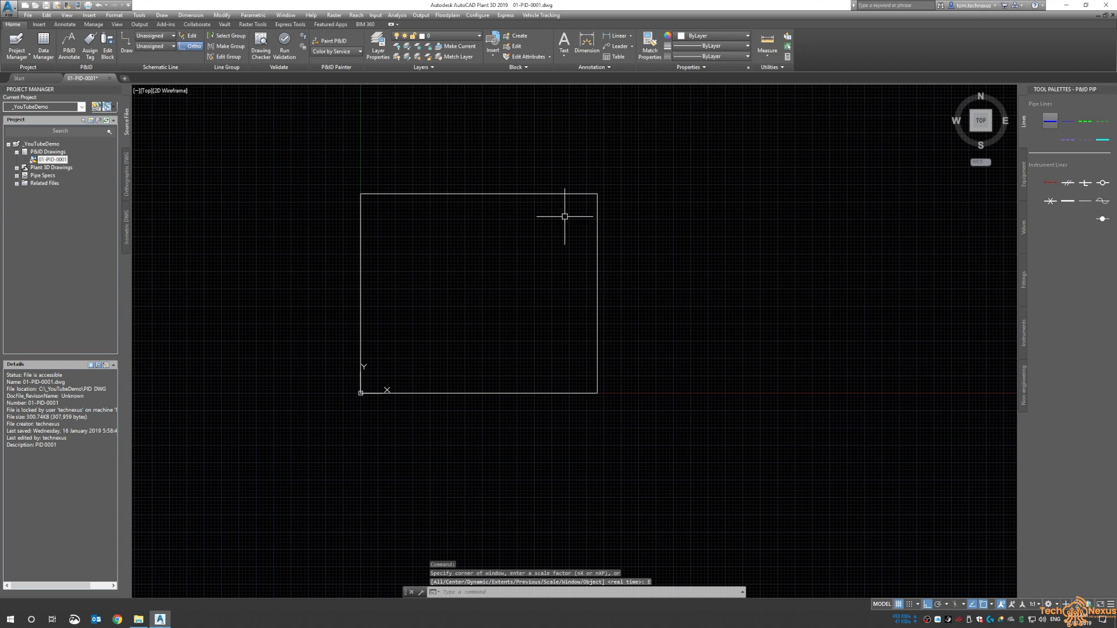
{"action": "key", "text": "Return"}
{"action": "type", "text": "E"}
{"action": "key", "text": "Return"}
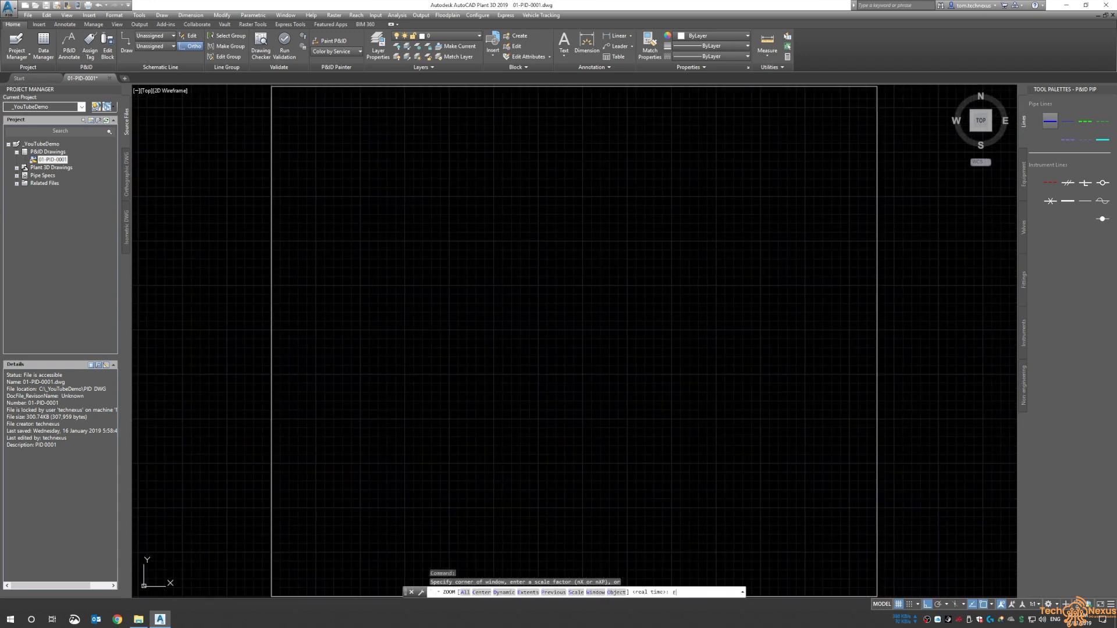
Return to the layout by setting TILEMODE to 0, and fit the whole sheet in view
{"action": "key", "text": "Return"}
{"action": "type", "text": "TILEMODE"}
{"action": "key", "text": "Return"}
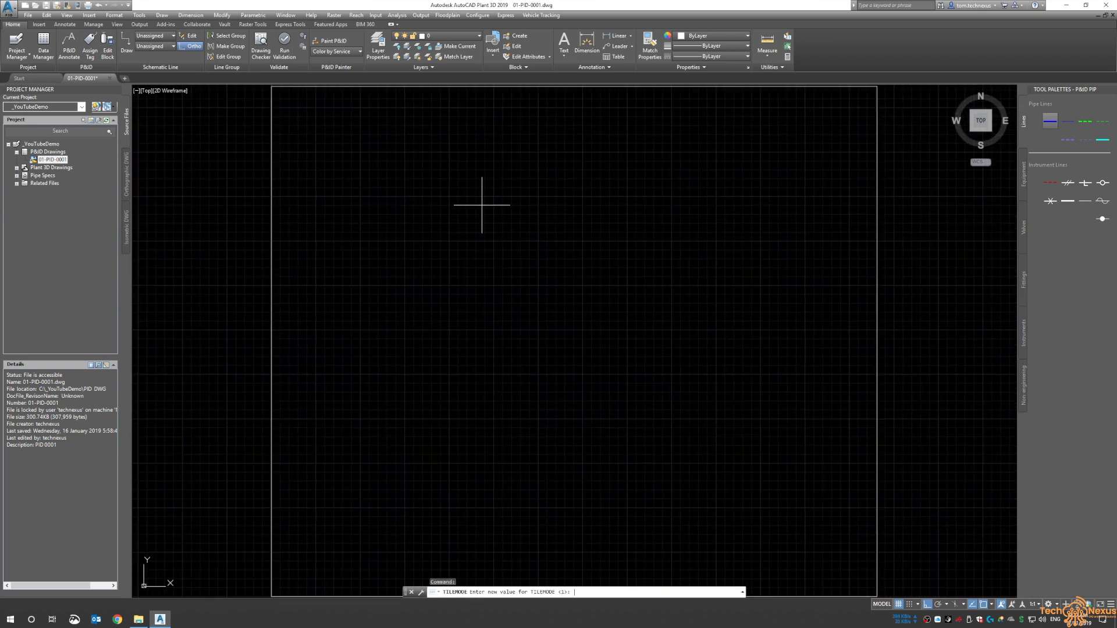
{"action": "type", "text": "0"}
{"action": "key", "text": "Return"}
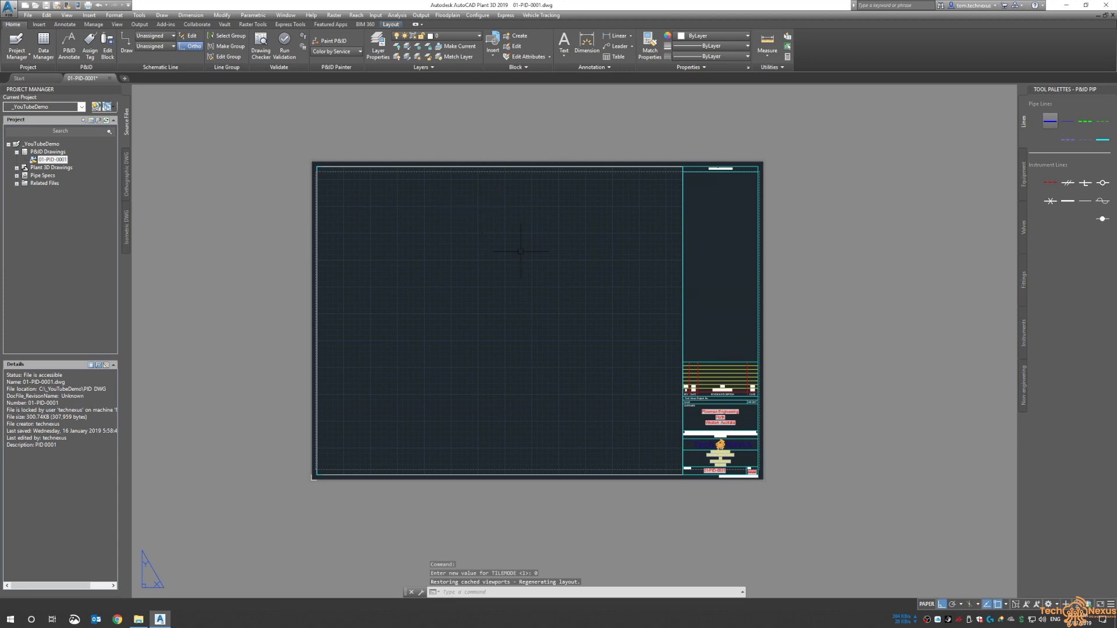
{"action": "middle_click", "coordinate": [543, 245]}
{"action": "middle_click", "coordinate": [544, 245]}
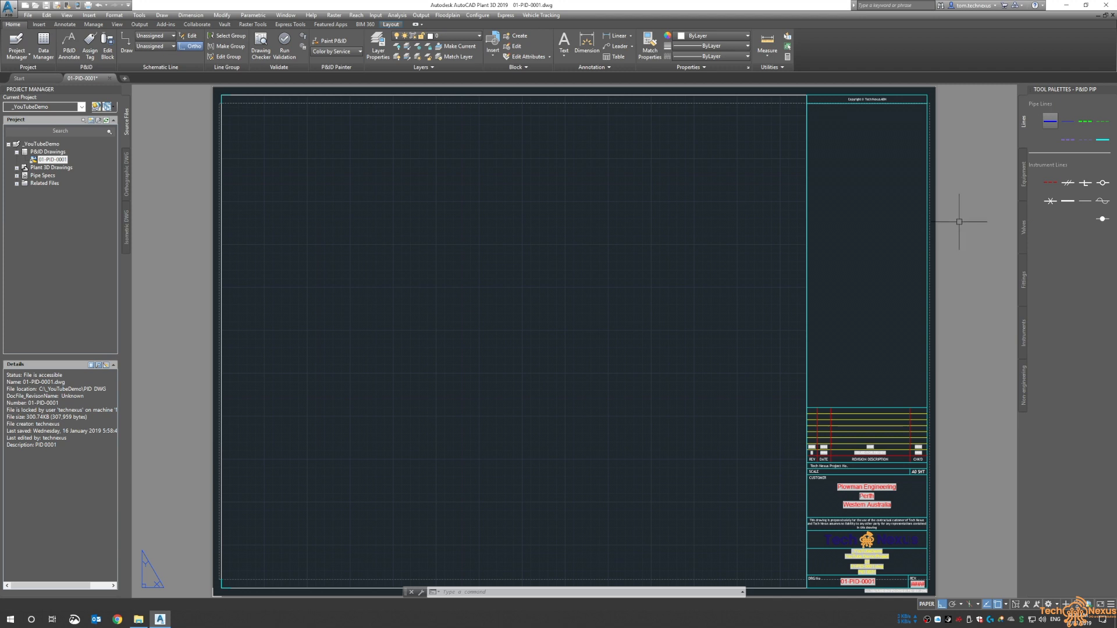
Insert a vertical vessel into the layout viewport, with its base snapped to the grid left of centre and its size picked freehand
{"action": "left_click", "coordinate": [1024, 181]}
{"action": "double_click", "coordinate": [568, 296]}
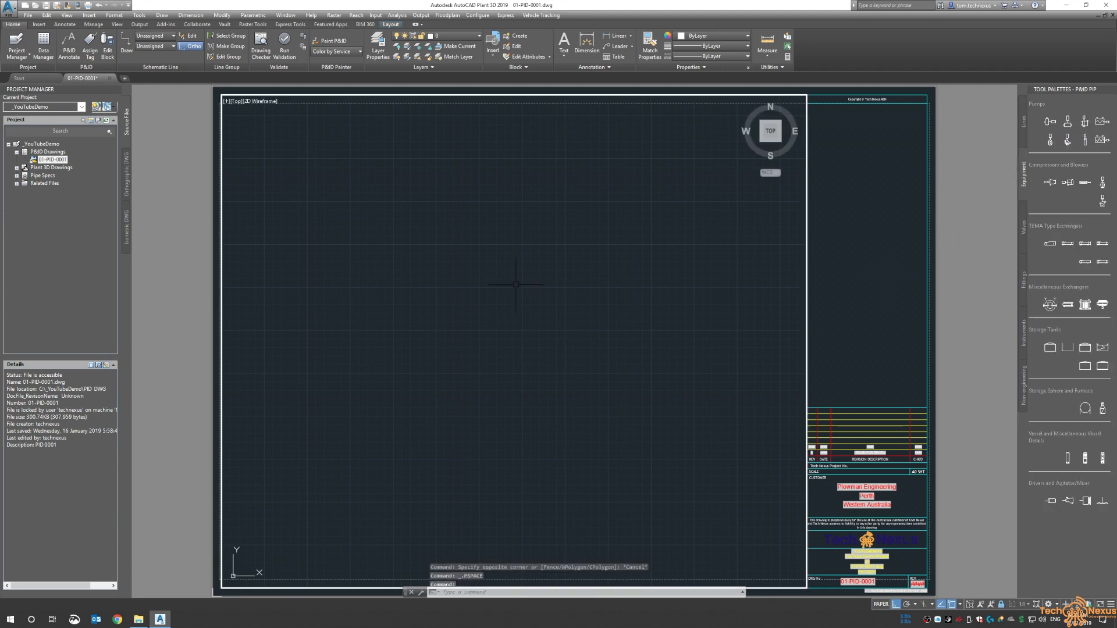
{"action": "left_click", "coordinate": [1068, 459]}
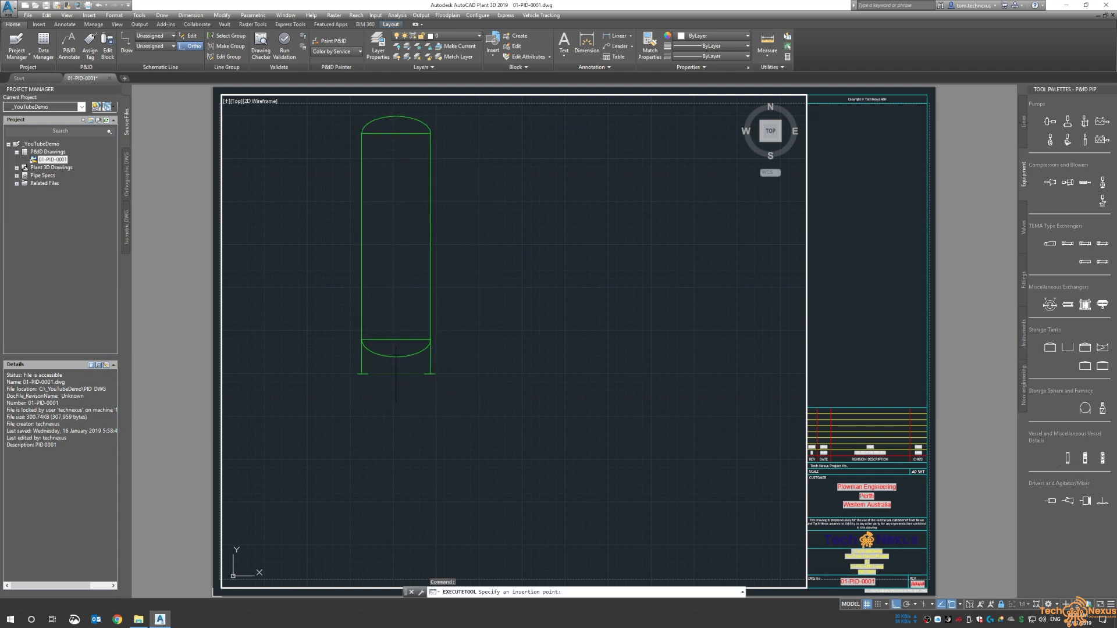
{"action": "key", "text": "F9"}
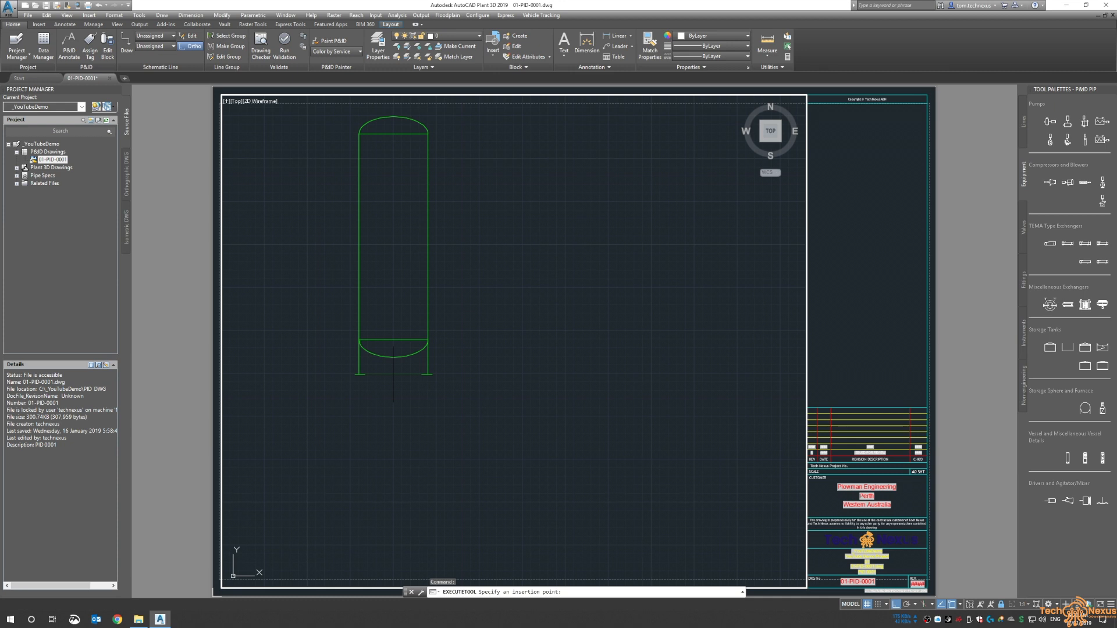
{"action": "left_click", "coordinate": [394, 373]}
{"action": "key", "text": "F9"}
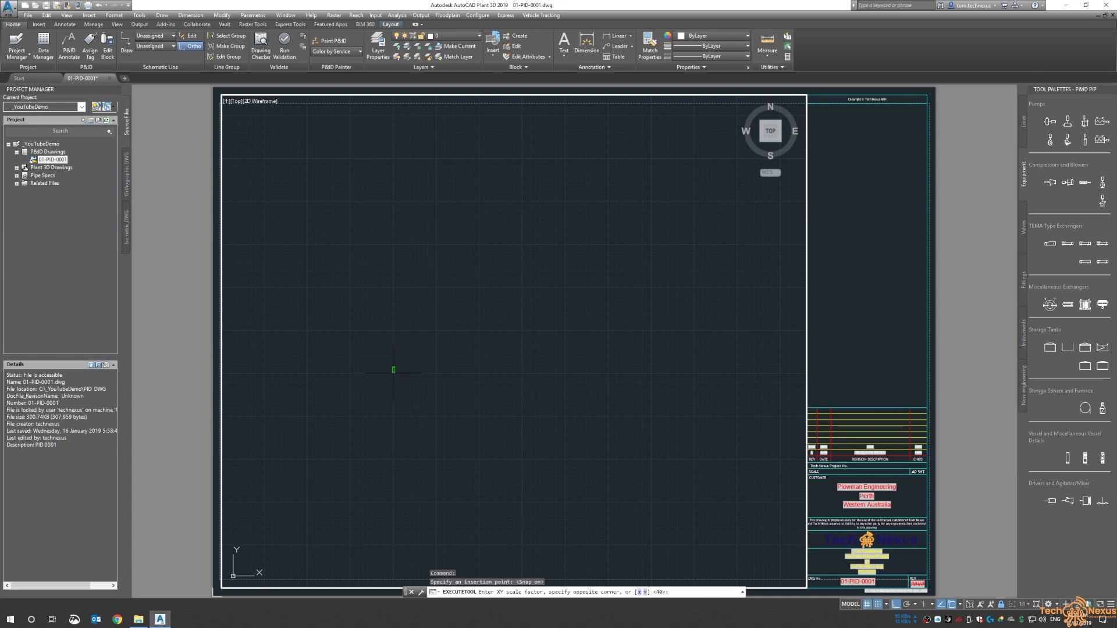
{"action": "key", "text": "F8"}
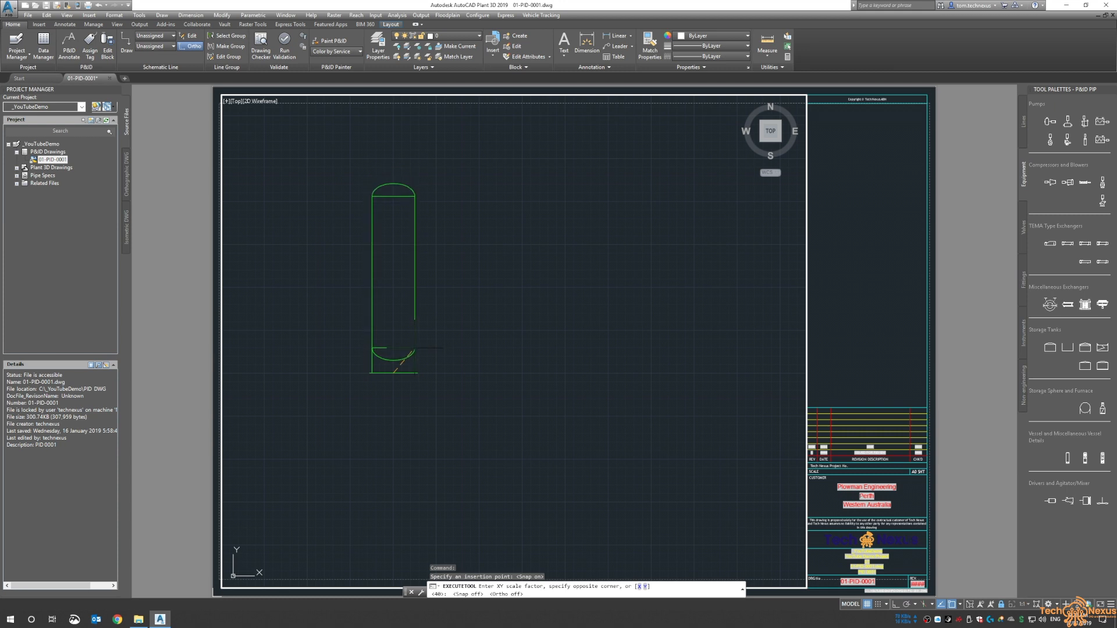
{"action": "left_click", "coordinate": [414, 348]}
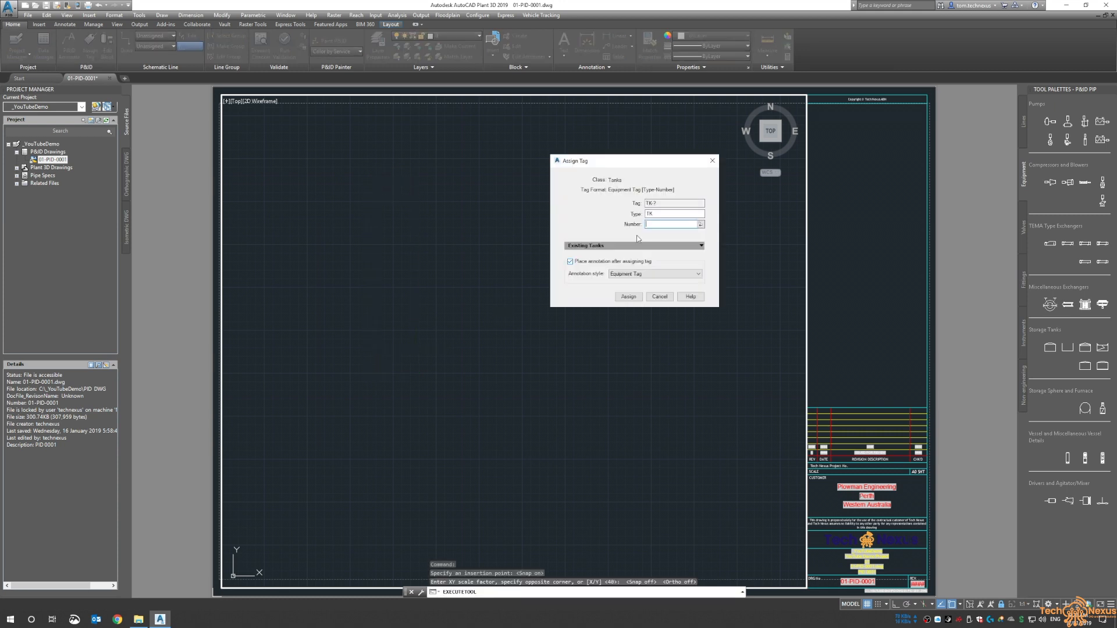
Assign the next available number to the vessel as tag TK-001 and place the Equipment Tag annotation centred below its base
{"action": "left_click", "coordinate": [701, 224]}
{"action": "left_click", "coordinate": [628, 297]}
{"action": "scroll", "coordinate": [401, 387], "scroll_direction": "up", "scroll_amount": 5}
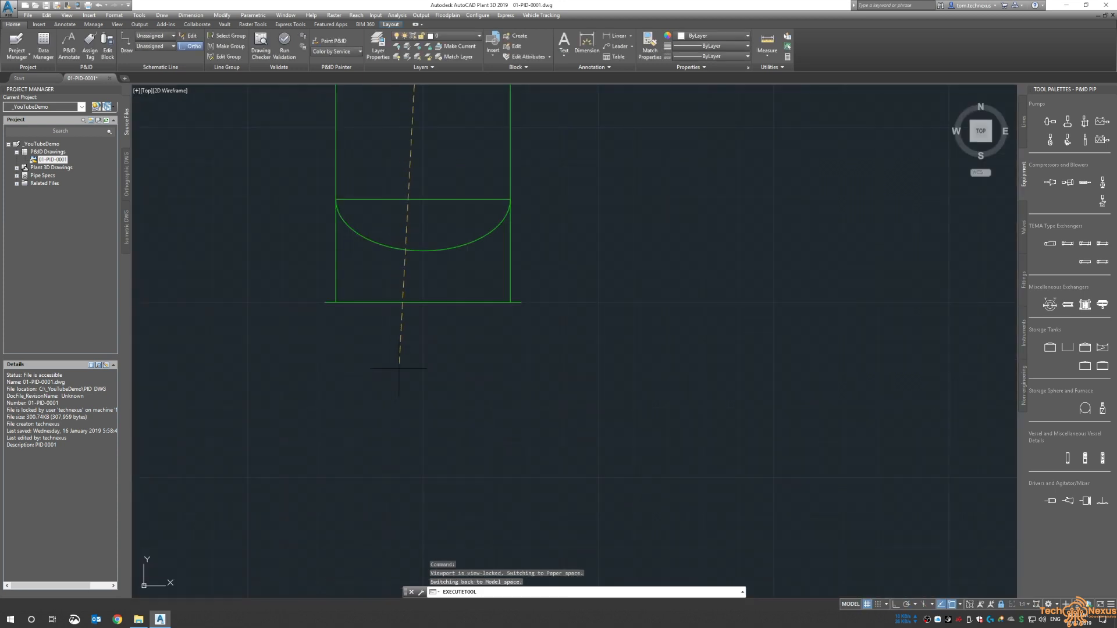
{"action": "key", "text": "F9"}
{"action": "left_click", "coordinate": [430, 344]}
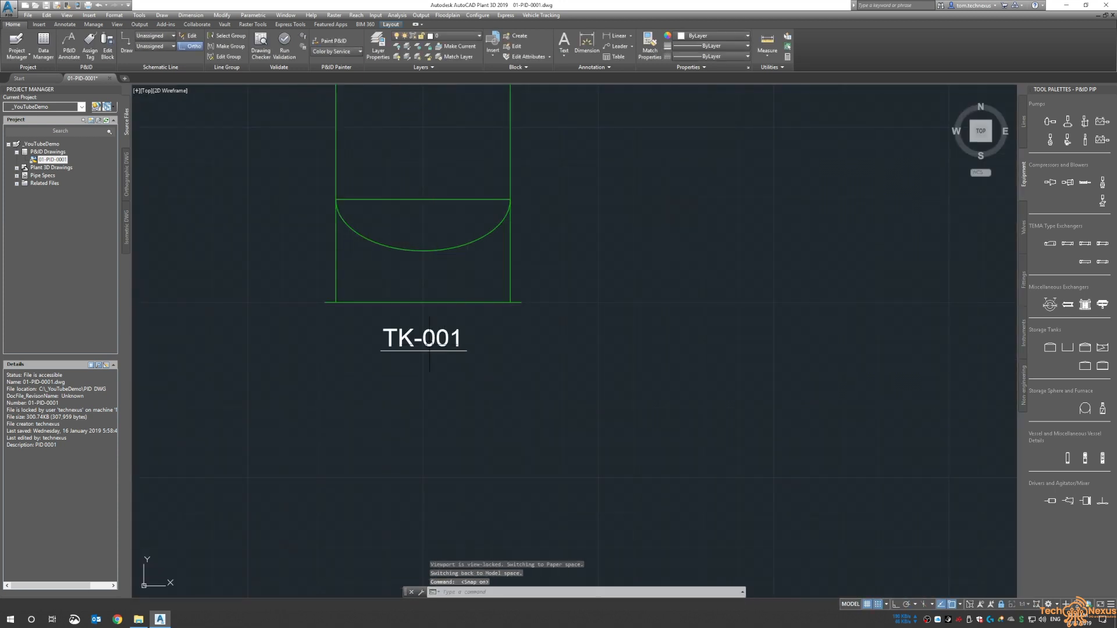
Annotate vessel TK-001 with the Vessel Infotag style, placing the annotation centred above the vessel
{"action": "type", "text": "z"}
{"action": "key", "text": "Return"}
{"action": "type", "text": "e"}
{"action": "key", "text": "Return"}
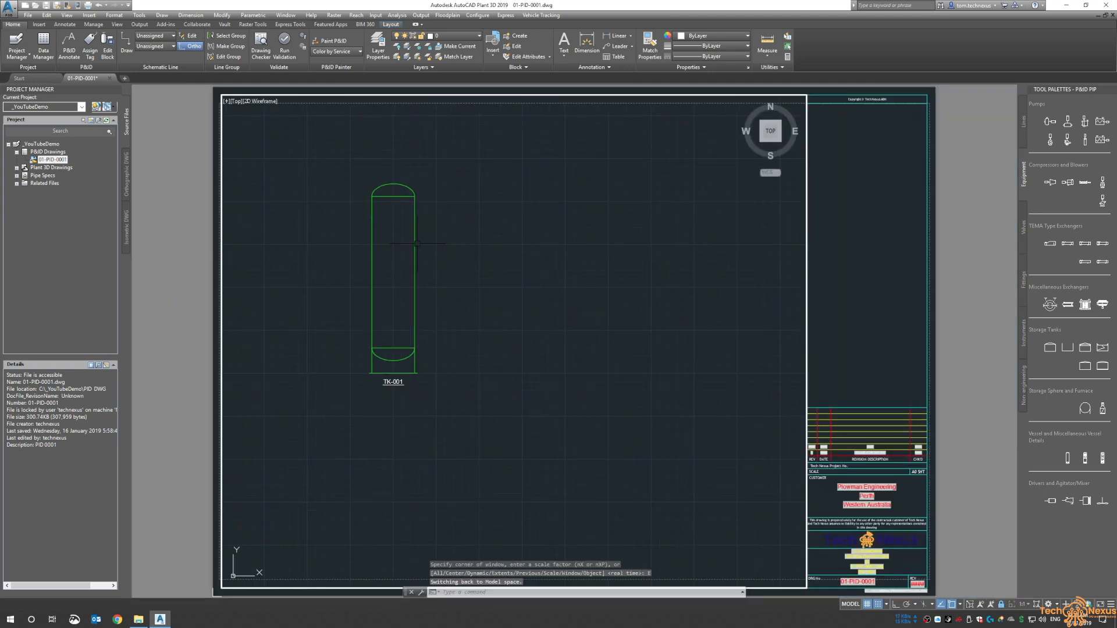
{"action": "left_click", "coordinate": [415, 243]}
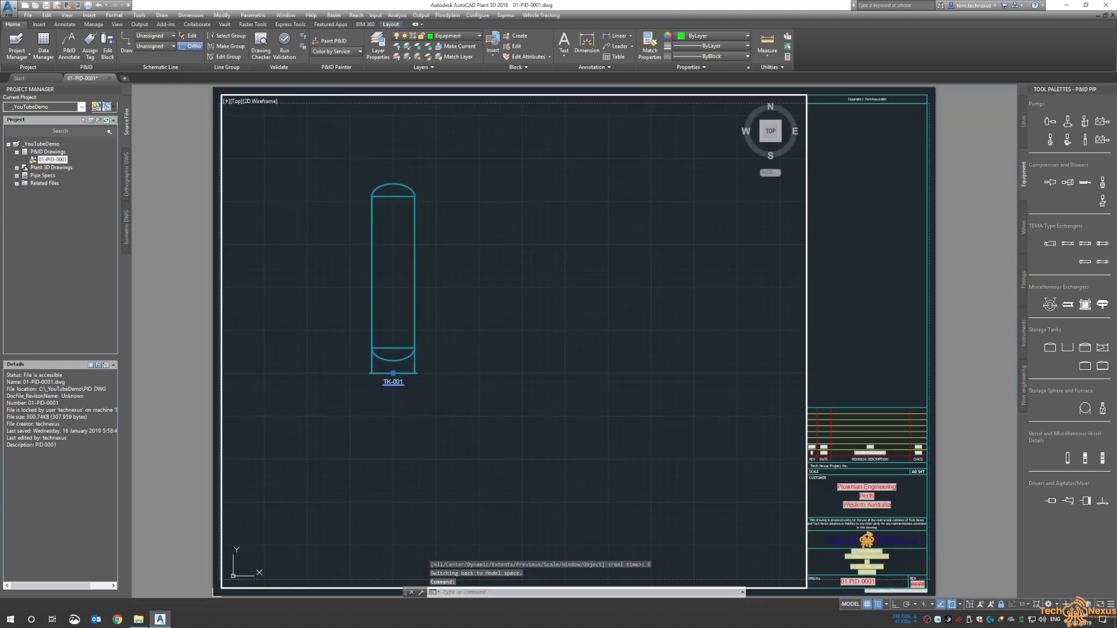
{"action": "right_click", "coordinate": [414, 209]}
{"action": "mouse_move", "coordinate": [472, 246]}
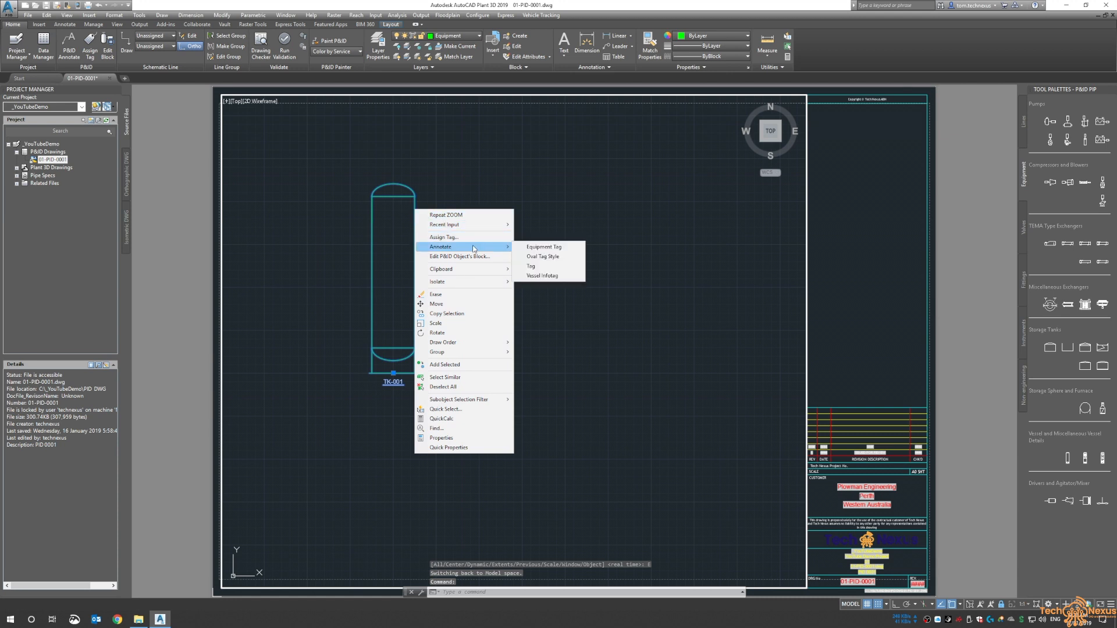
{"action": "left_click", "coordinate": [552, 279]}
{"action": "middle_click_drag", "start_coordinate": [415, 144], "coordinate": [434, 212]}
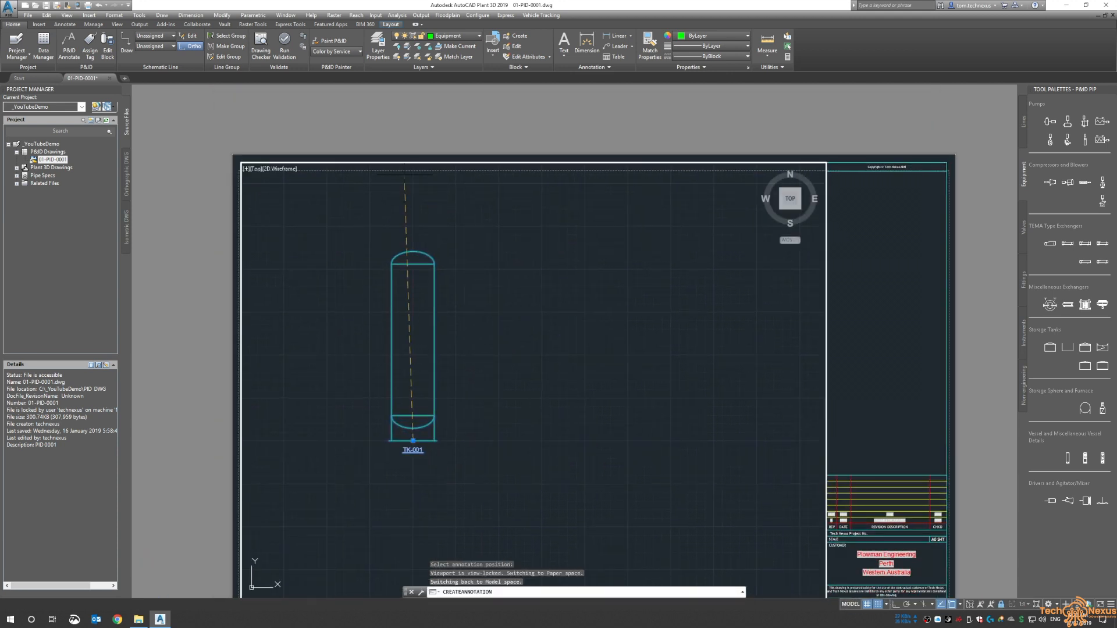
{"action": "scroll", "coordinate": [404, 173], "scroll_direction": "up", "scroll_amount": 5}
{"action": "left_click", "coordinate": [435, 223]}
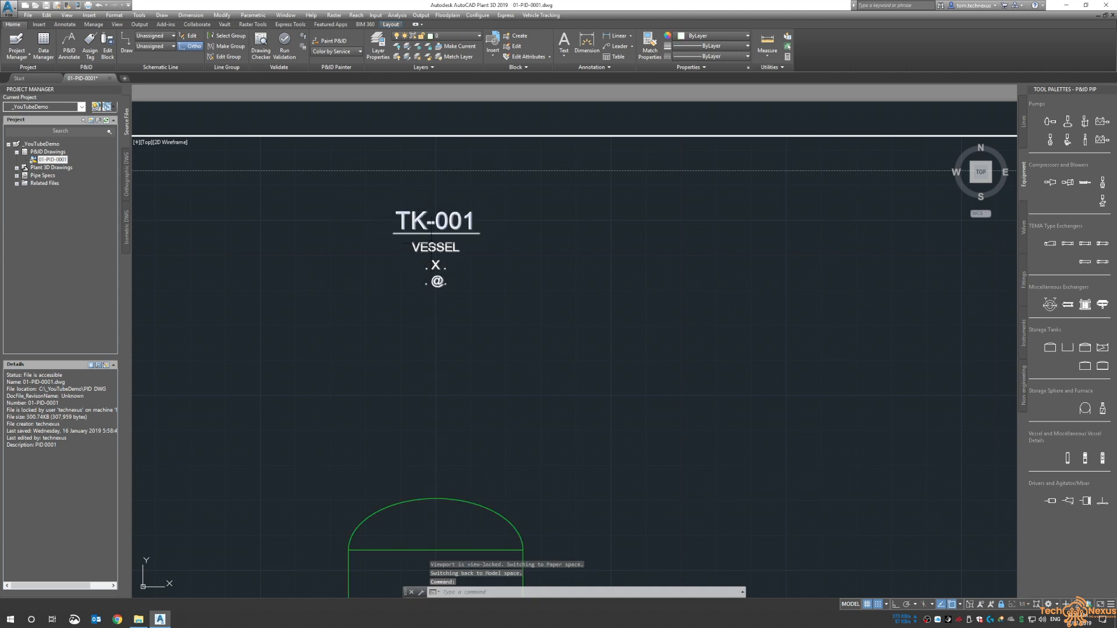
Examine the editable size, design pressure and design temperature fields of the vessel info tag without changing them
{"action": "left_click", "coordinate": [436, 220]}
{"action": "double_click", "coordinate": [436, 221]}
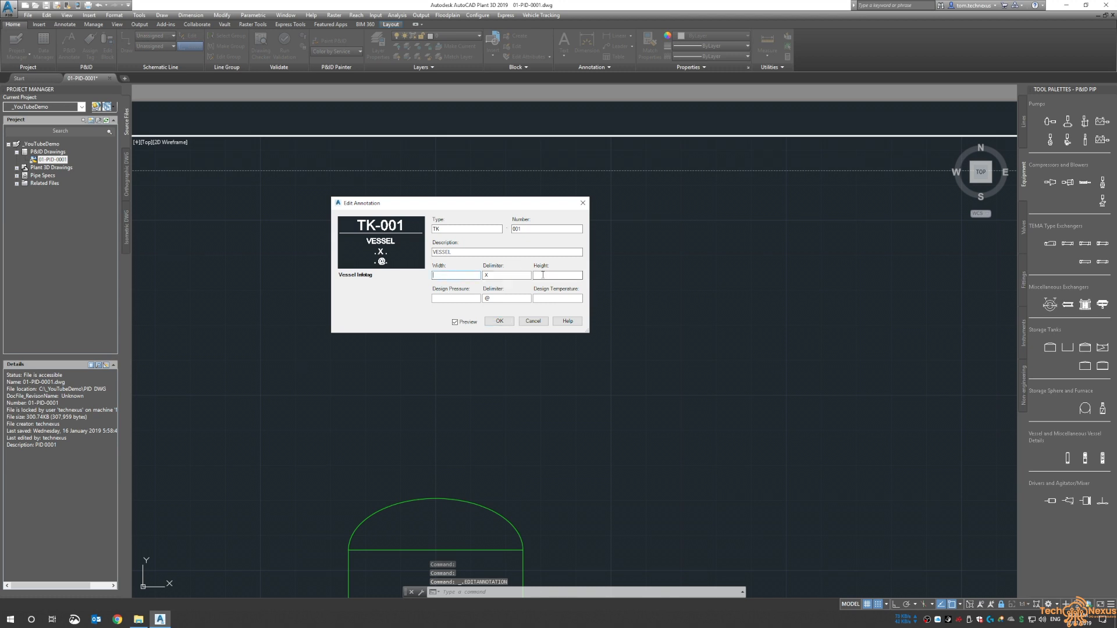
{"action": "left_click", "coordinate": [536, 298]}
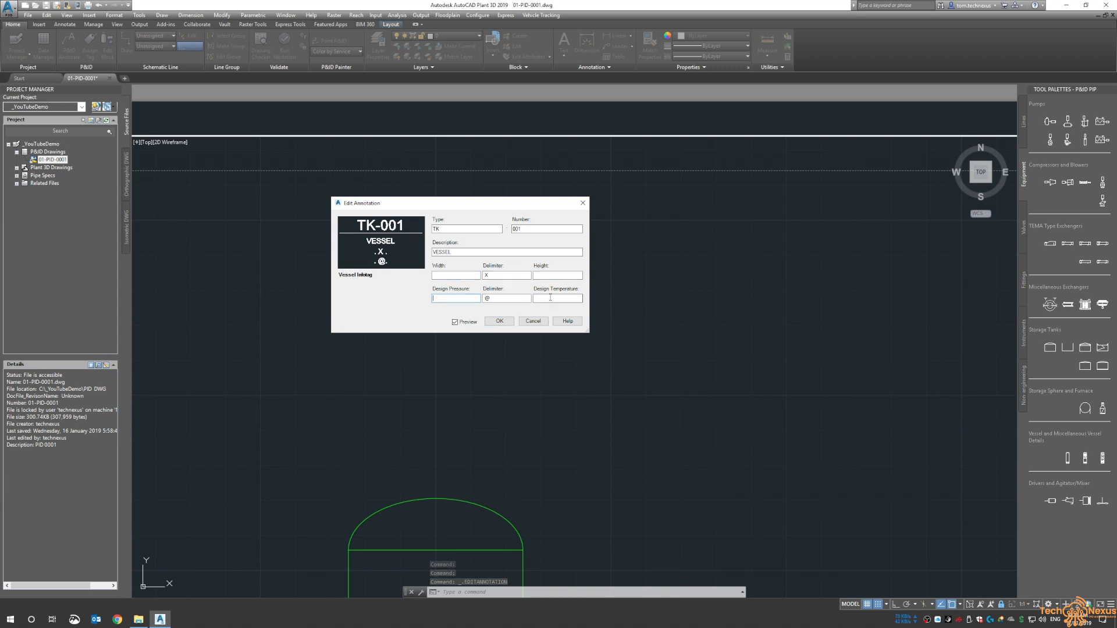
{"action": "left_click", "coordinate": [534, 322]}
Insert a motor-driven pump below and to the right of the vessel
{"action": "type", "text": "z"}
{"action": "key", "text": "Return"}
{"action": "type", "text": "e"}
{"action": "key", "text": "Return"}
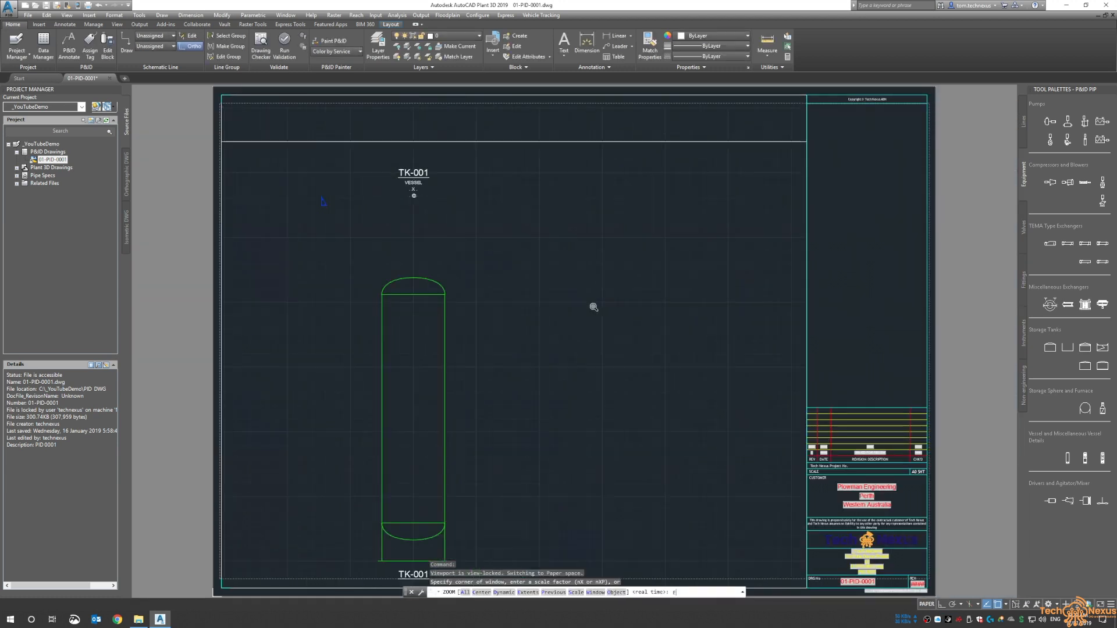
{"action": "left_click", "coordinate": [1050, 121]}
{"action": "middle_click_drag", "start_coordinate": [672, 309], "coordinate": [693, 235]}
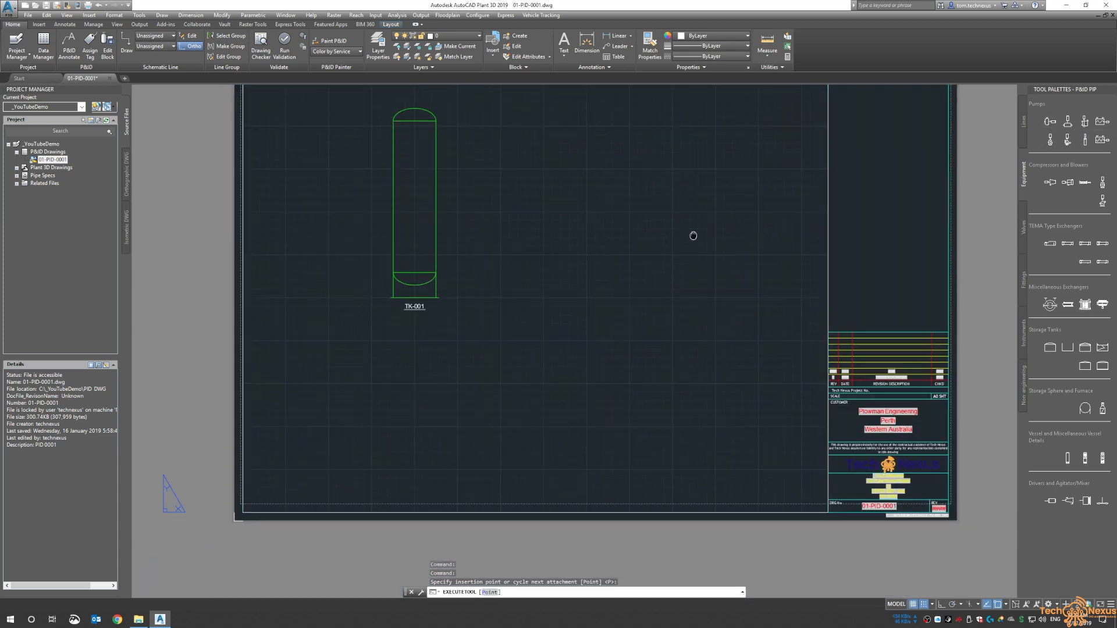
{"action": "scroll", "coordinate": [571, 402], "scroll_direction": "up", "scroll_amount": 2}
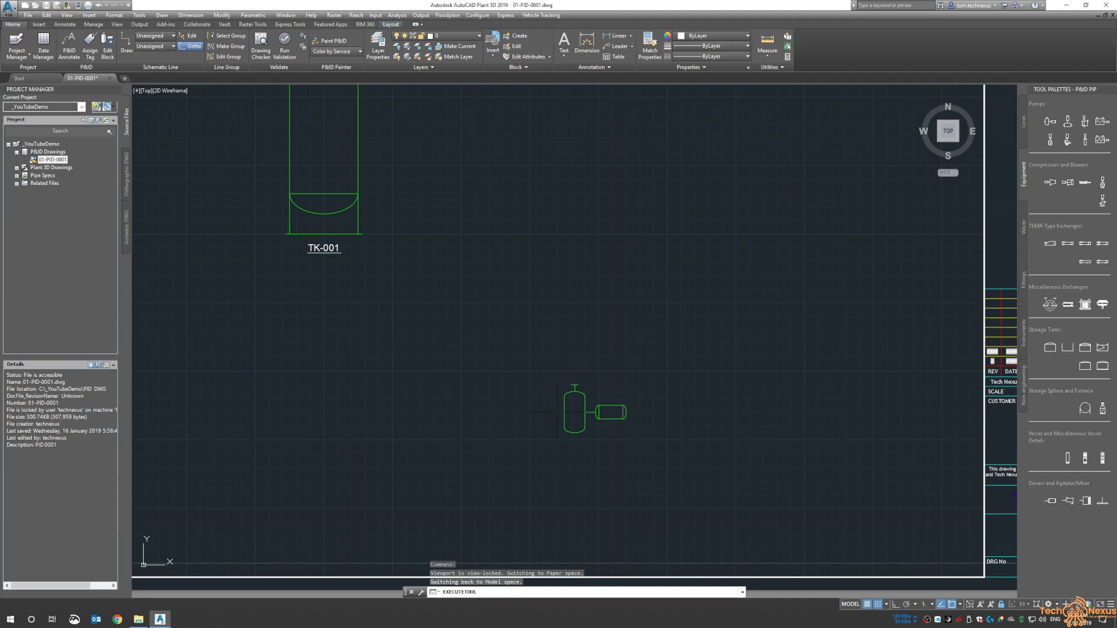
{"action": "left_click", "coordinate": [530, 370]}
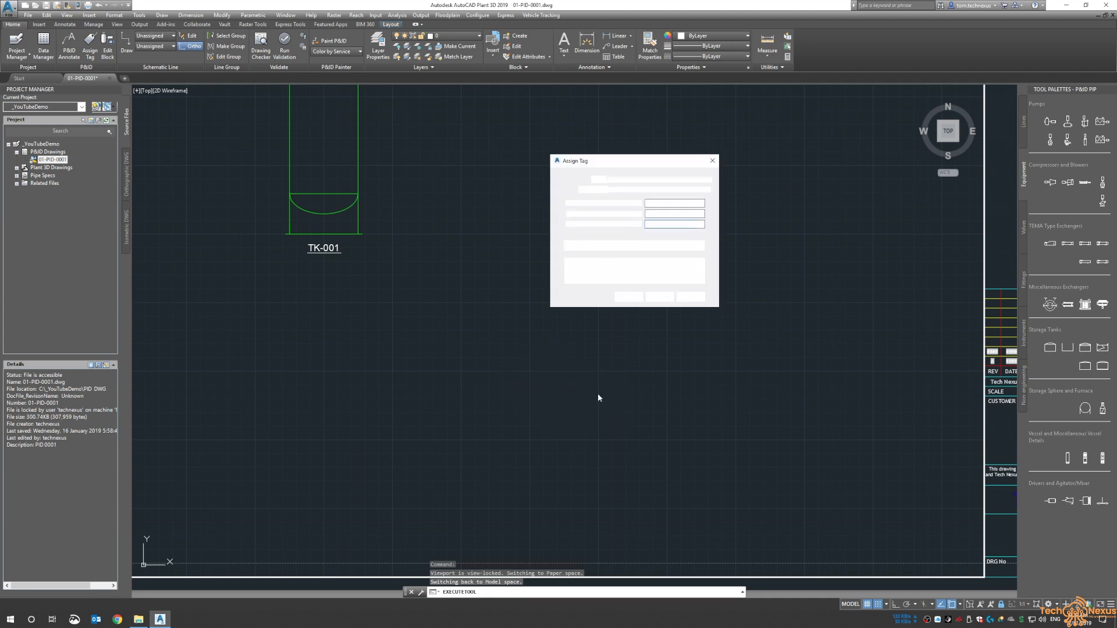
Assign the next available number to the pump as tag P-001 and place its Equipment Tag annotation below it
{"action": "left_click", "coordinate": [701, 225]}
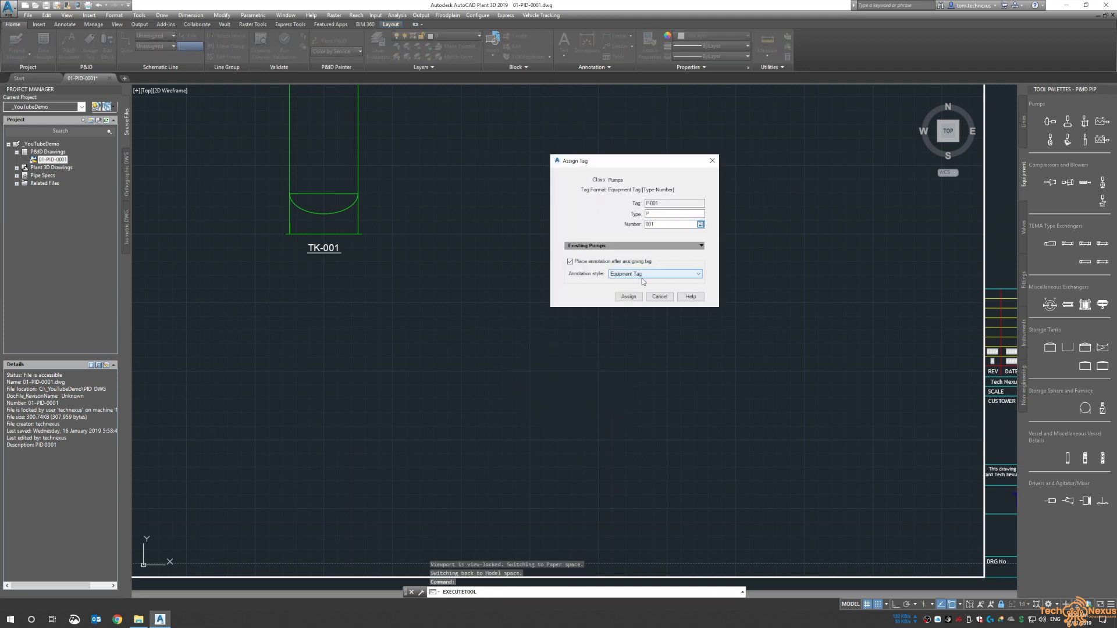
{"action": "left_click", "coordinate": [628, 297]}
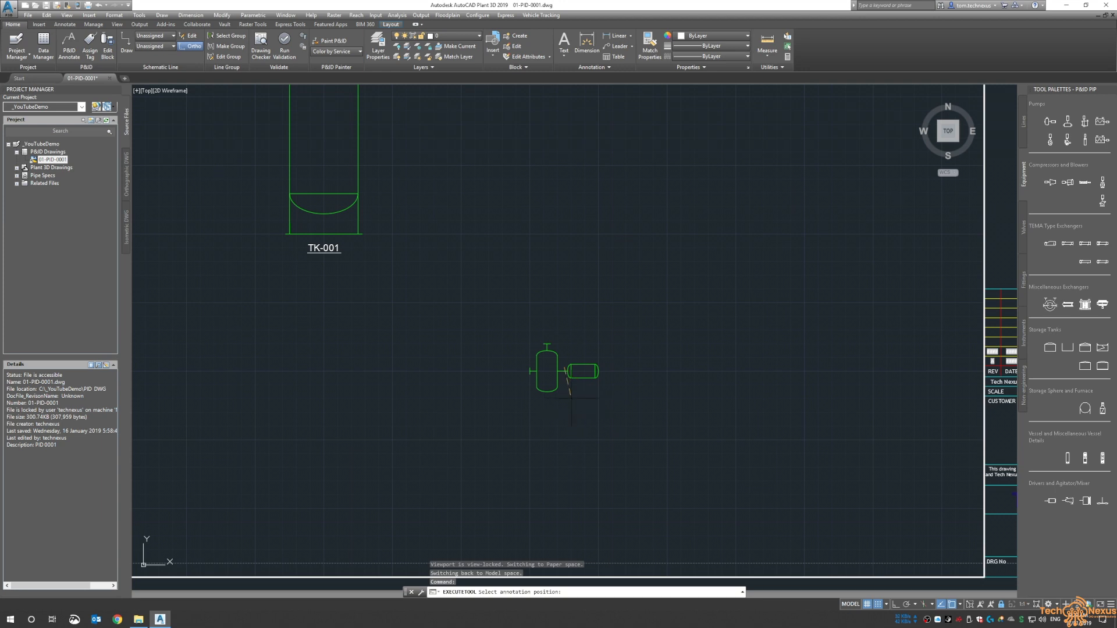
{"action": "left_click", "coordinate": [558, 413]}
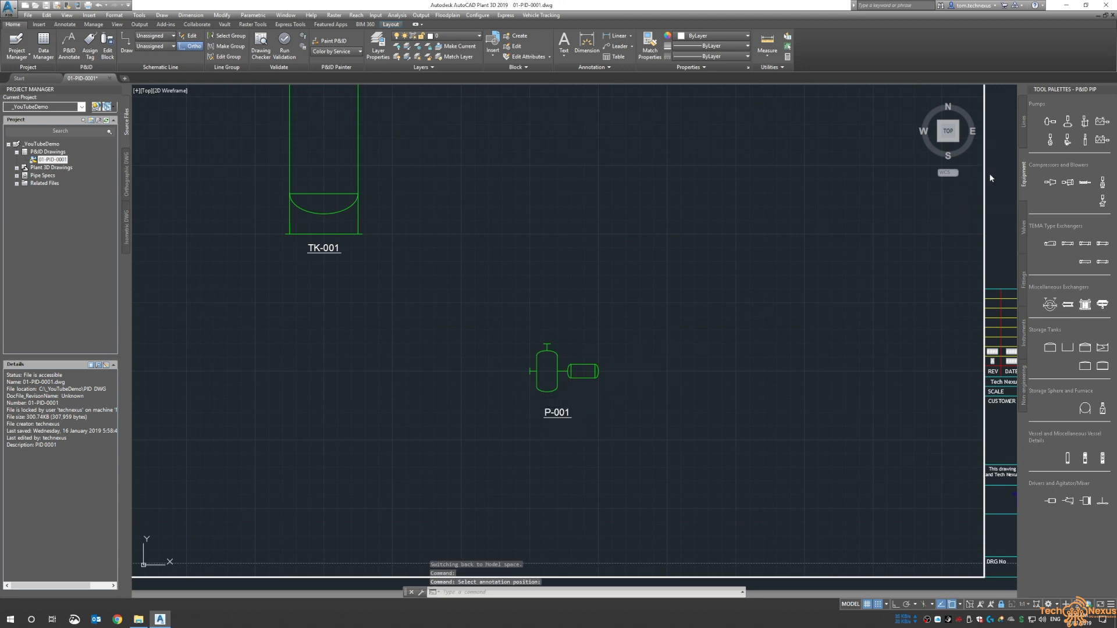
Insert a second identical pump above and to the right of P-001, tag it P-002 and place its annotation below it
{"action": "left_click", "coordinate": [1038, 127]}
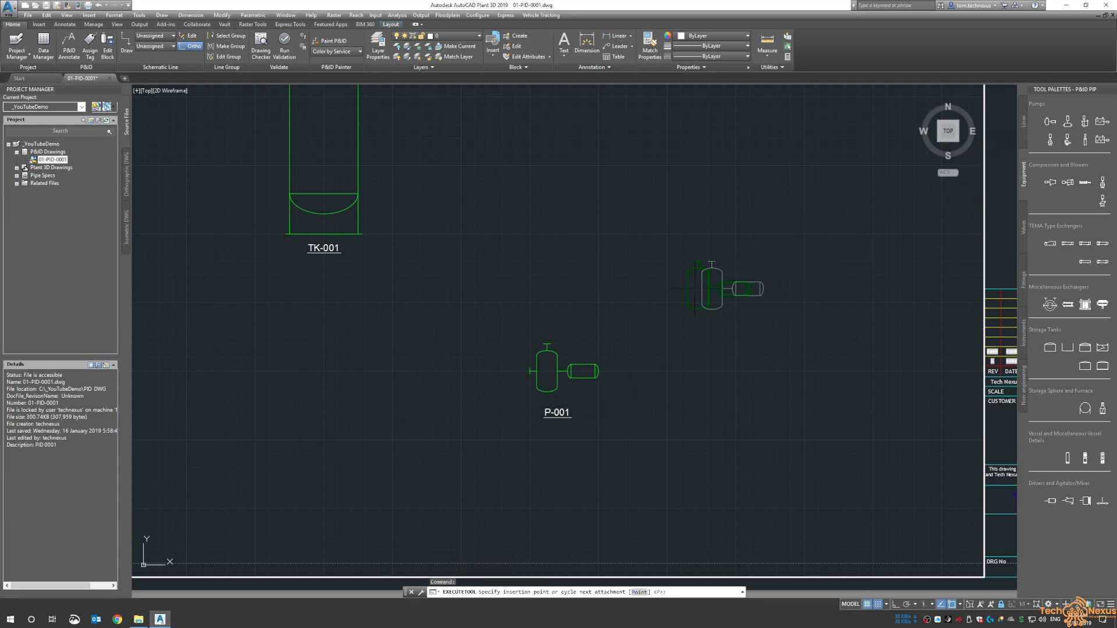
{"action": "left_click", "coordinate": [667, 302]}
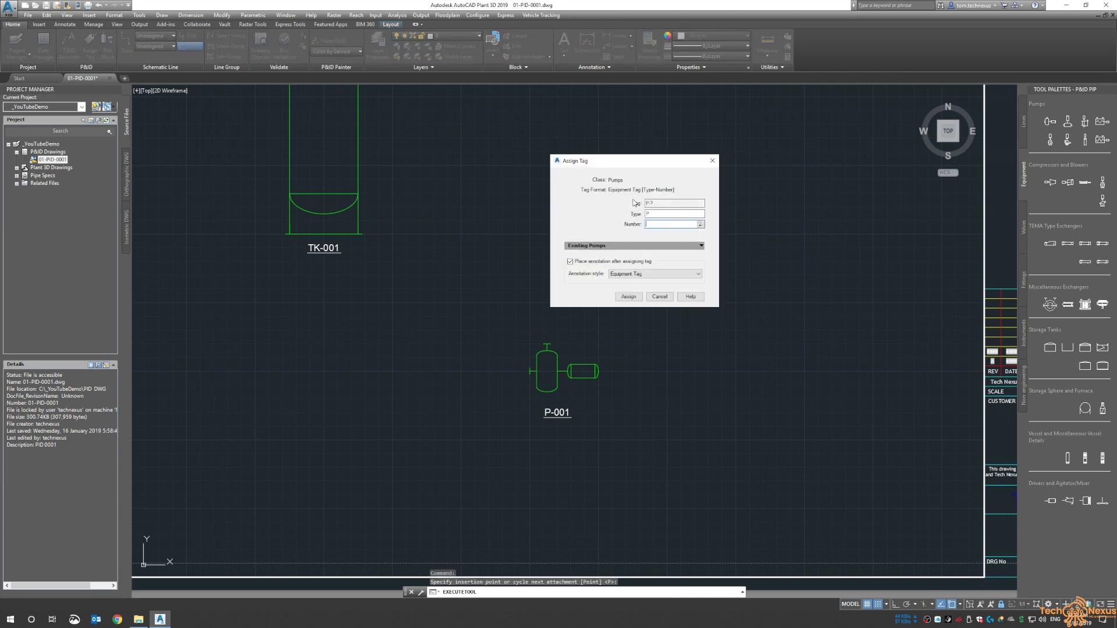
{"action": "left_click", "coordinate": [700, 225]}
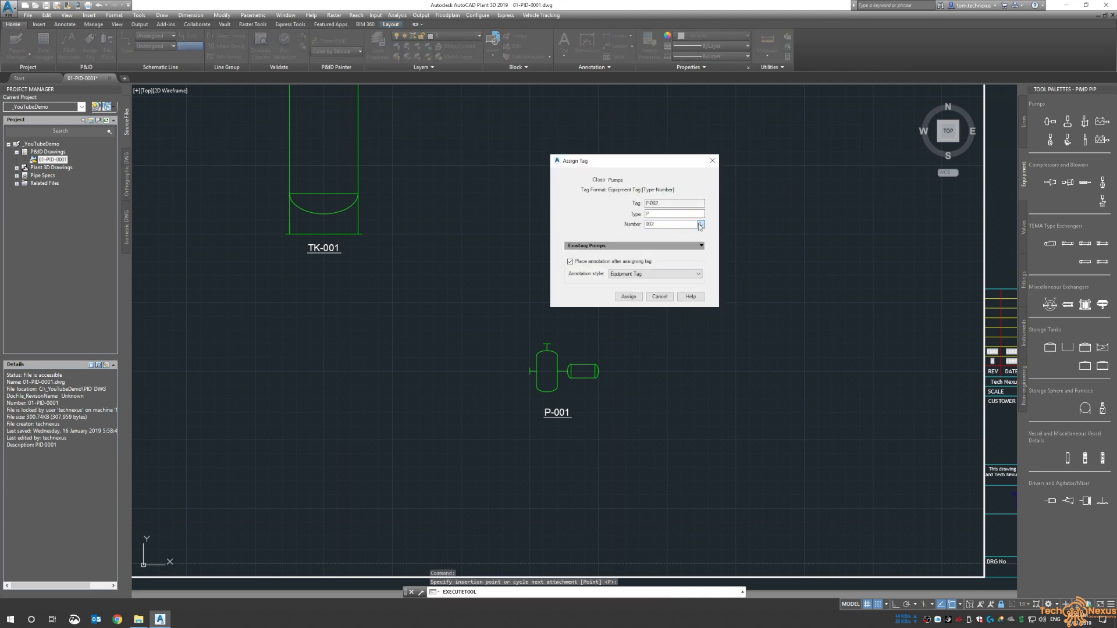
{"action": "left_click", "coordinate": [628, 297]}
{"action": "left_click", "coordinate": [695, 343]}
{"action": "scroll", "coordinate": [755, 318], "scroll_direction": "down", "scroll_amount": 2}
{"action": "middle_click_drag", "start_coordinate": [756, 347], "coordinate": [720, 313]}
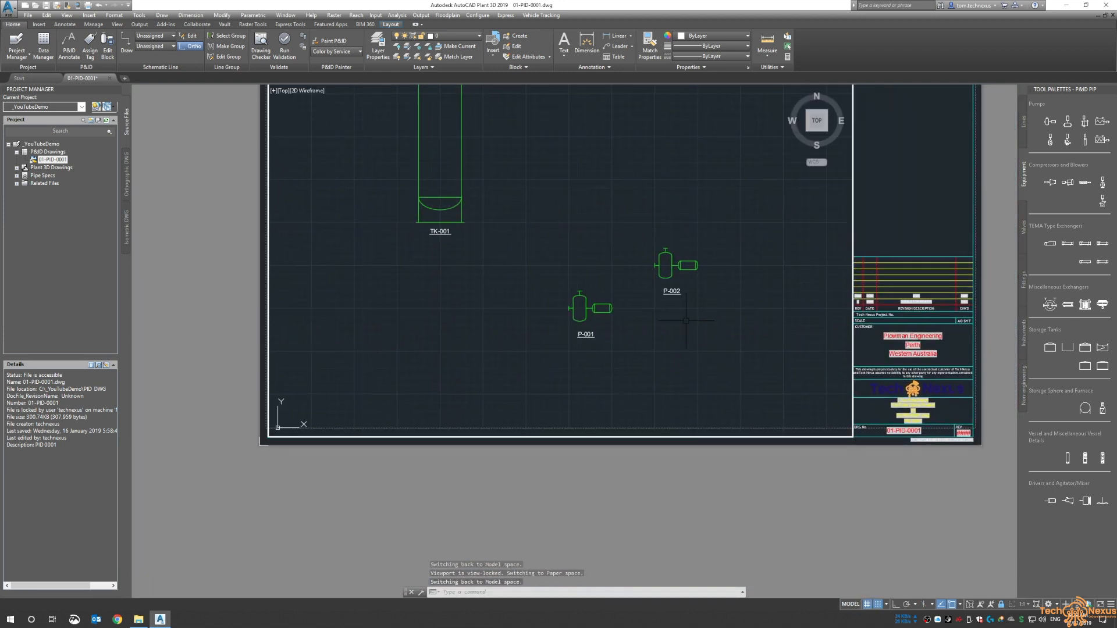
Add the pump info tag annotation for P-001, placing it directly below the pump near the drawing's lower border
{"action": "scroll", "coordinate": [669, 312], "scroll_direction": "up", "scroll_amount": 3}
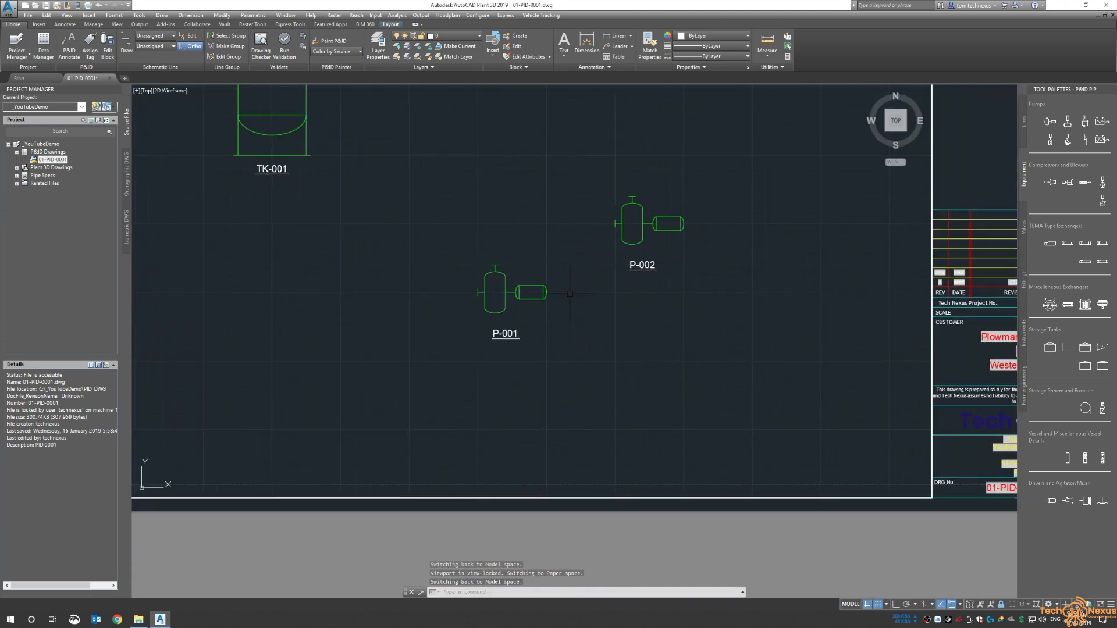
{"action": "left_click", "coordinate": [545, 293]}
{"action": "right_click", "coordinate": [545, 297]}
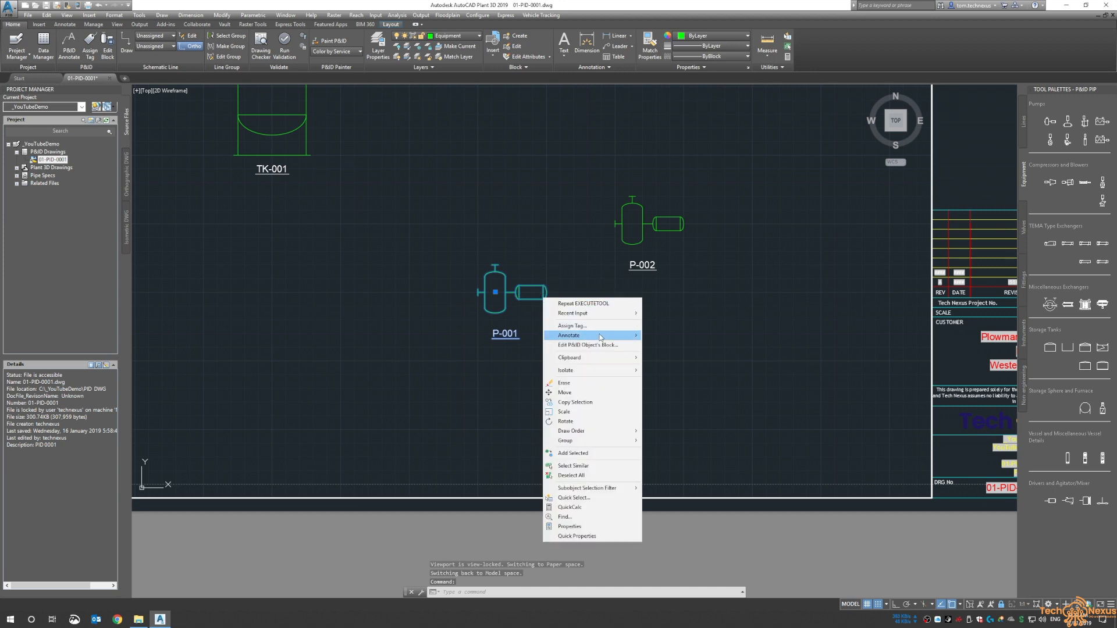
{"action": "mouse_move", "coordinate": [613, 335]}
{"action": "left_click", "coordinate": [670, 354]}
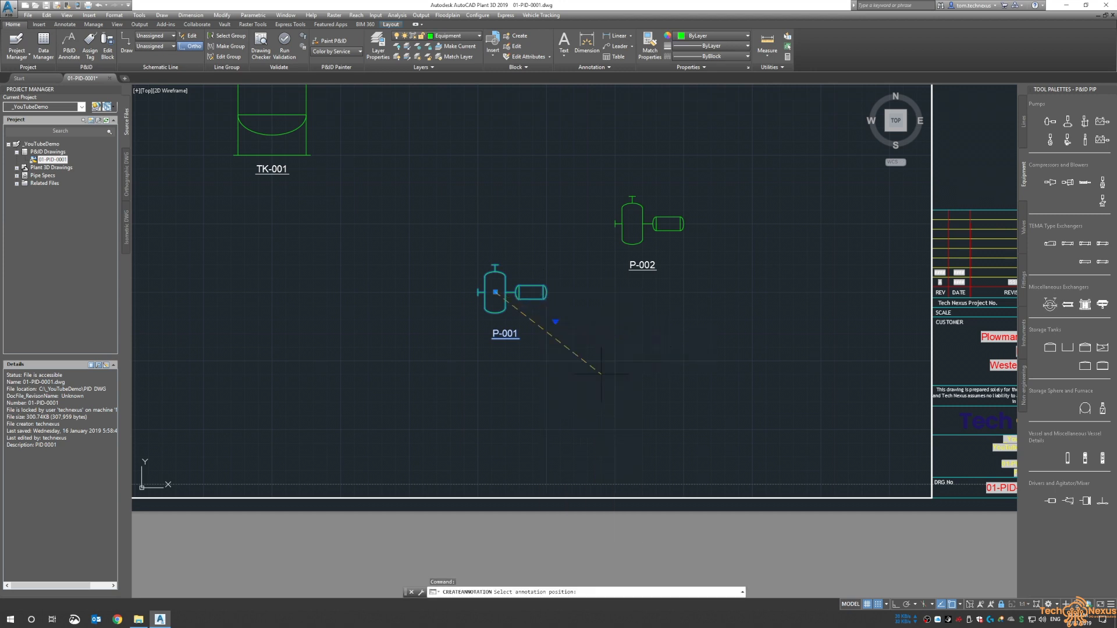
{"action": "left_click", "coordinate": [506, 430]}
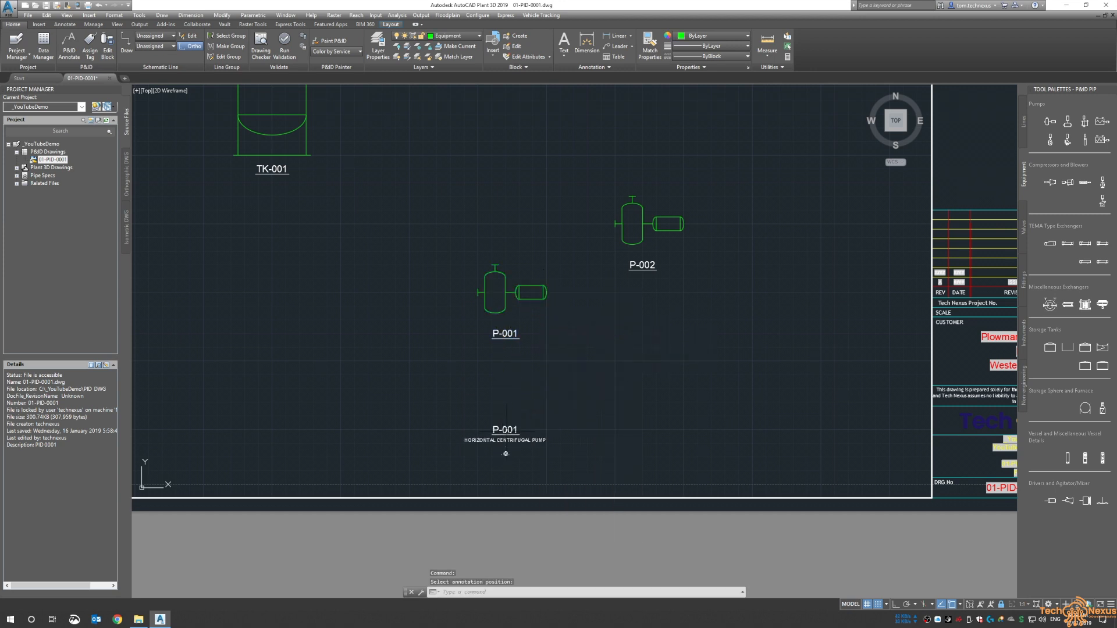
Add the pump info tag annotation for P-002, aligned below the pump and level with P-001's info tag
{"action": "left_click", "coordinate": [642, 235]}
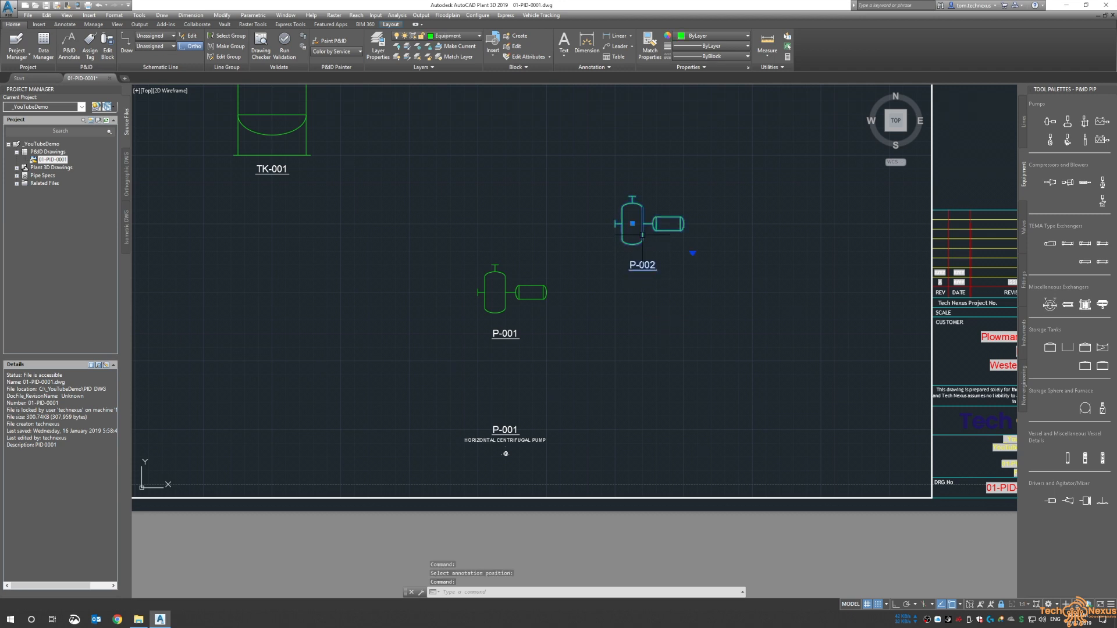
{"action": "right_click", "coordinate": [643, 235]}
{"action": "mouse_move", "coordinate": [696, 277]}
{"action": "left_click", "coordinate": [811, 296]}
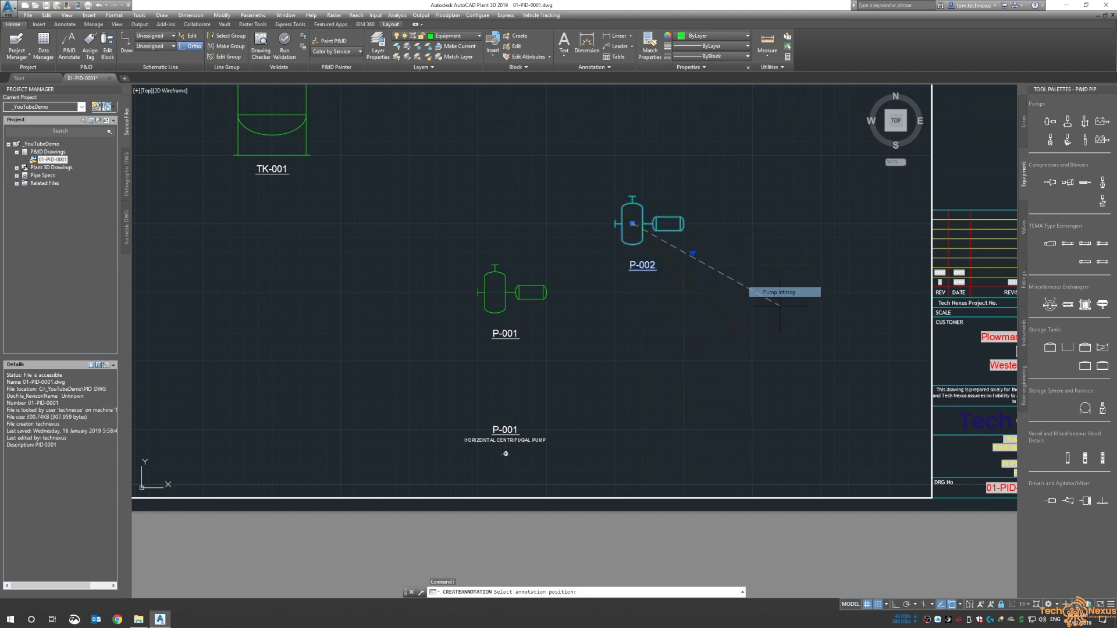
{"action": "left_click", "coordinate": [643, 430]}
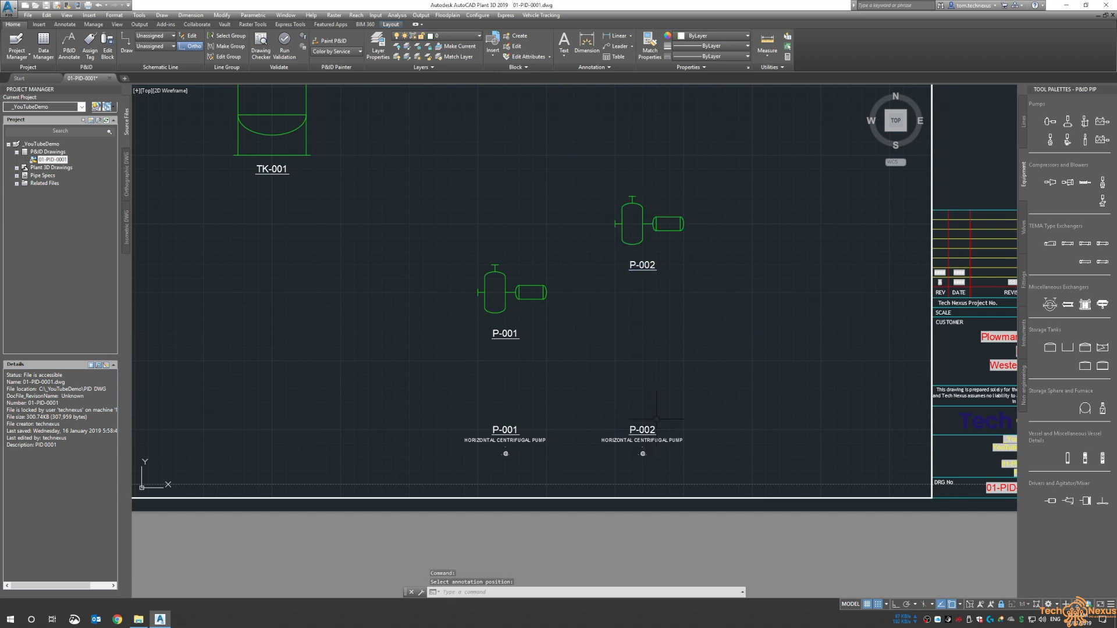
Draw a primary line segment from the left of TK-001 across above the vessel and down to its top head
{"action": "type", "text": "z e"}
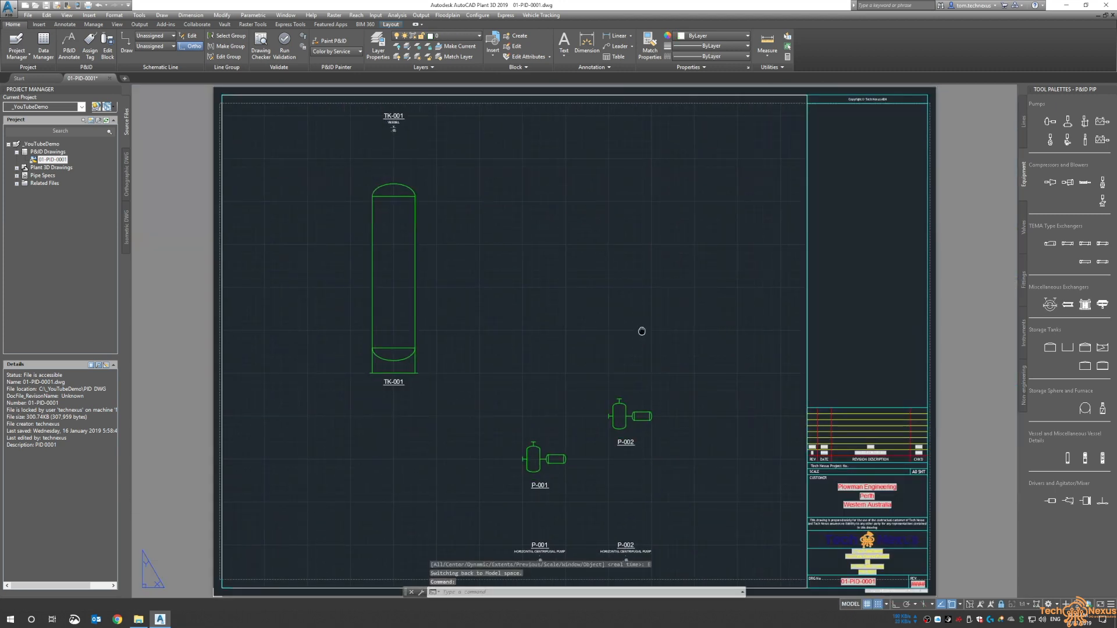
{"action": "middle_click_drag", "start_coordinate": [544, 270], "coordinate": [705, 302]}
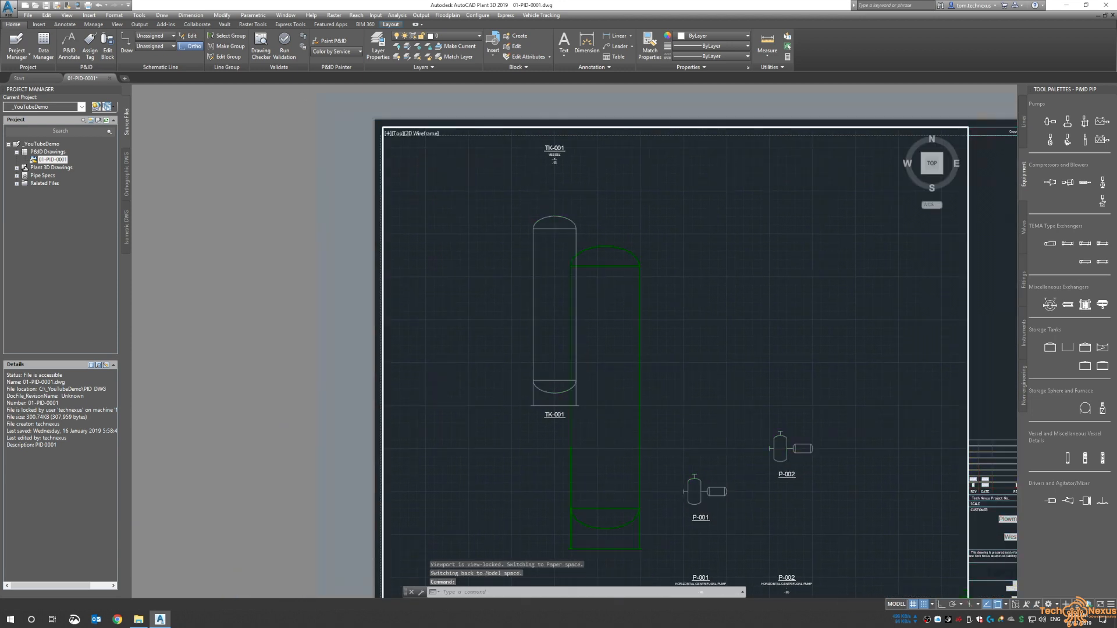
{"action": "scroll", "coordinate": [470, 164], "scroll_direction": "up", "scroll_amount": 2}
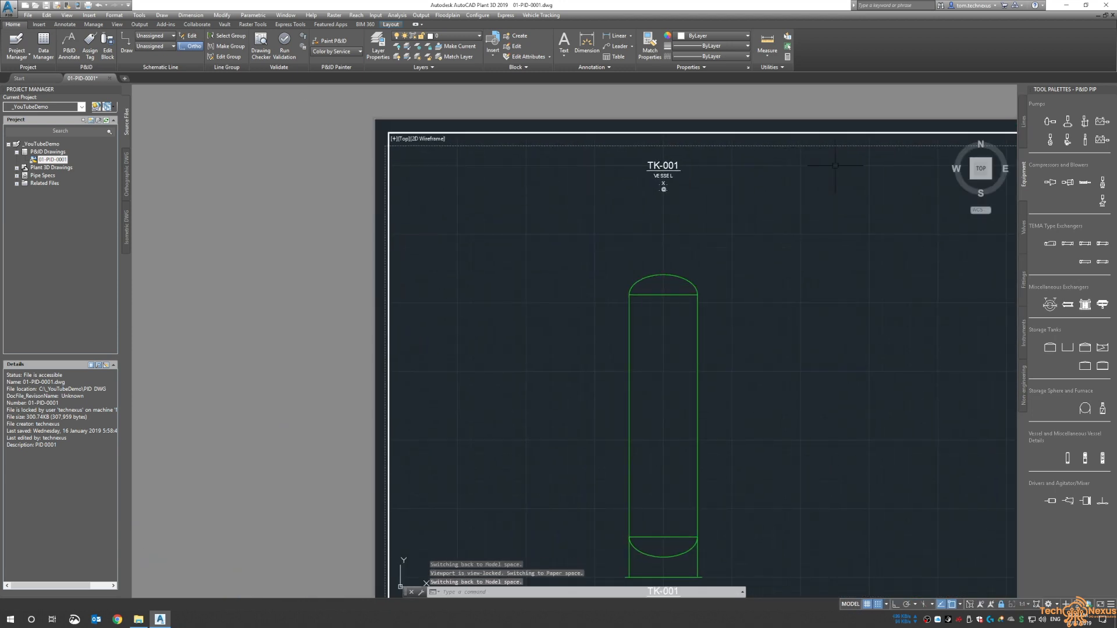
{"action": "left_click", "coordinate": [1022, 123]}
{"action": "left_click", "coordinate": [1050, 121]}
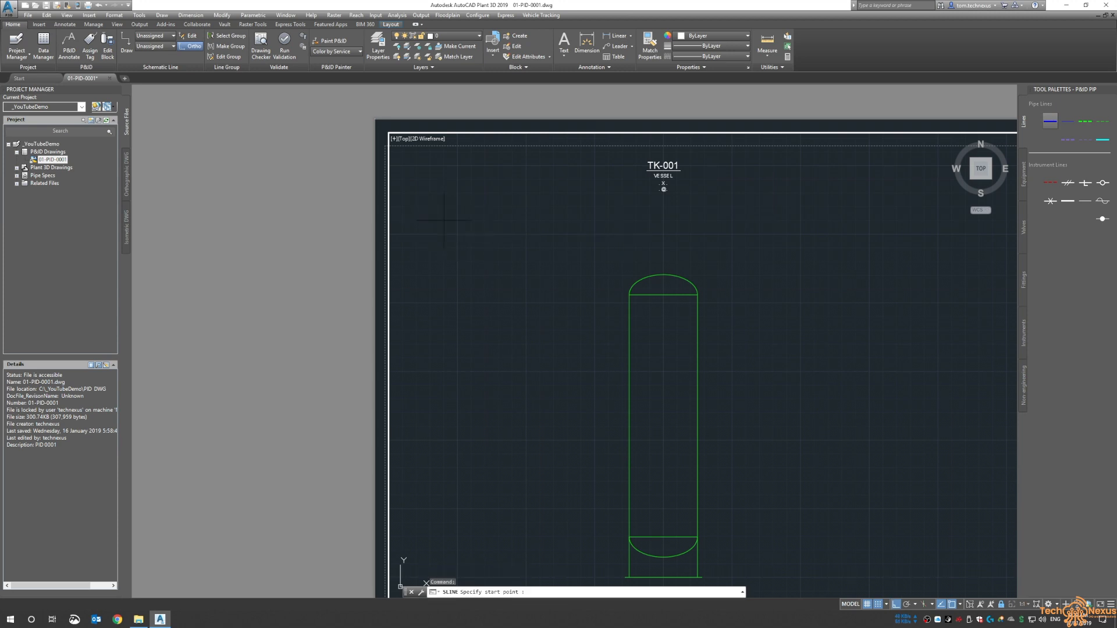
{"action": "left_click", "coordinate": [457, 234]}
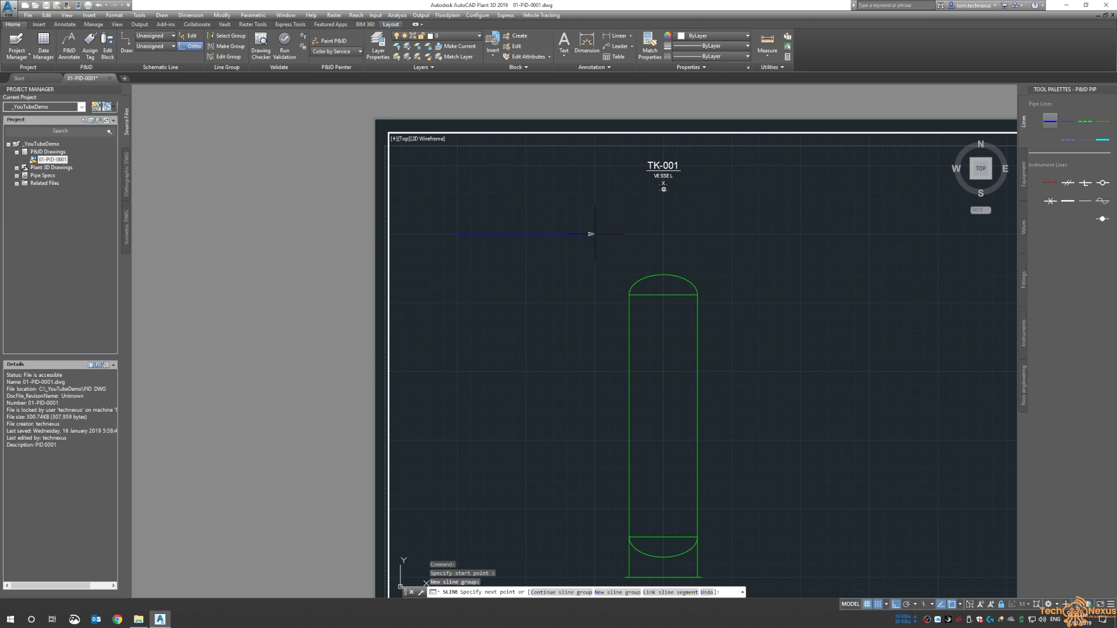
{"action": "left_click", "coordinate": [663, 234]}
{"action": "left_click", "coordinate": [663, 272]}
{"action": "scroll", "coordinate": [655, 262], "scroll_direction": "up", "scroll_amount": 4}
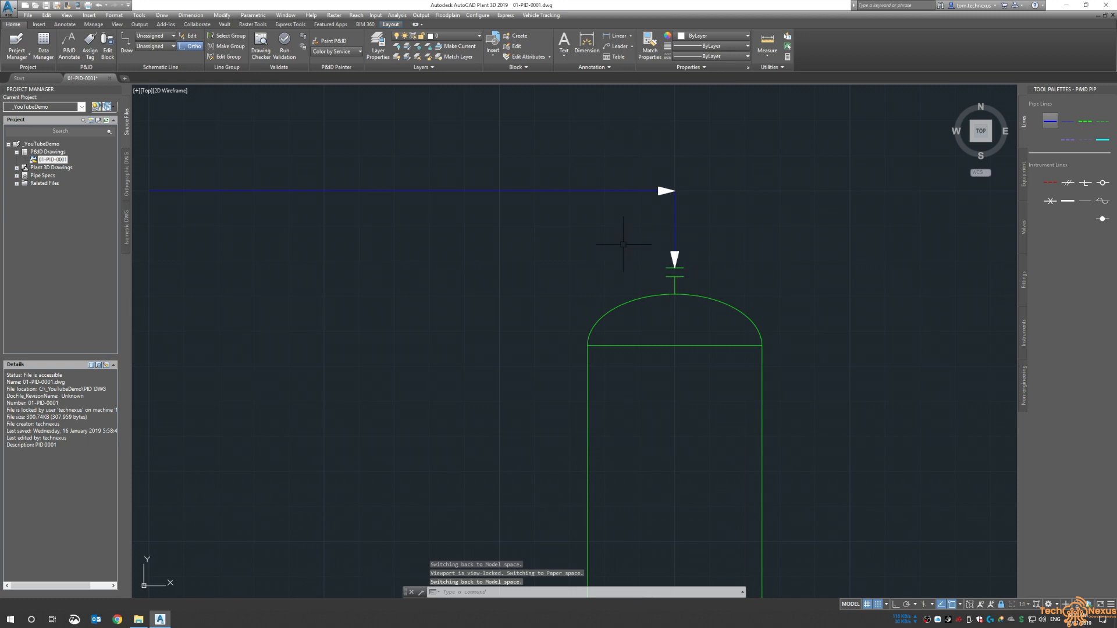
Draw a horizontal primary line segment into the upper left side of vessel TK-001, starting below the first line's start
{"action": "scroll", "coordinate": [685, 284], "scroll_direction": "down", "scroll_amount": 5}
{"action": "scroll", "coordinate": [524, 252], "scroll_direction": "up", "scroll_amount": 3}
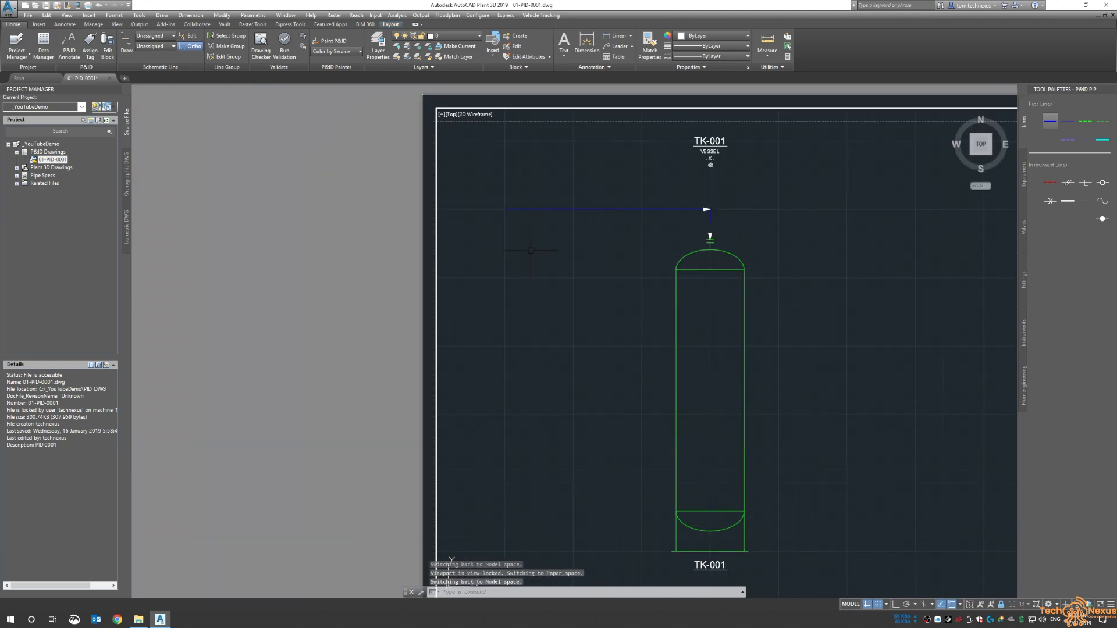
{"action": "left_click", "coordinate": [1051, 122]}
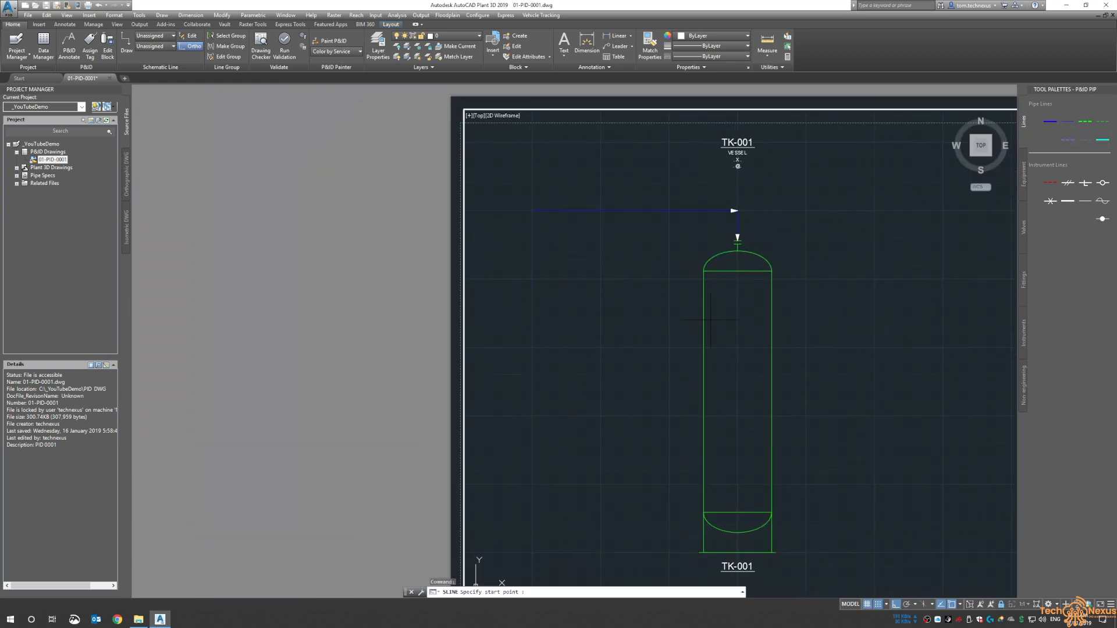
{"action": "left_click", "coordinate": [533, 278]}
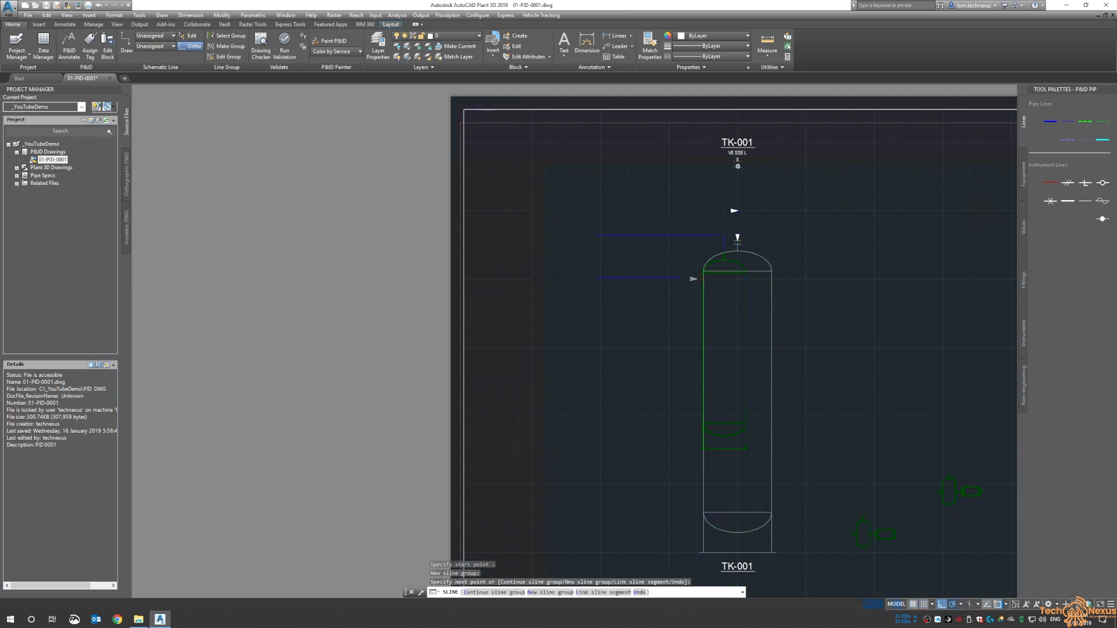
{"action": "scroll", "coordinate": [699, 279], "scroll_direction": "down", "scroll_amount": 2}
{"action": "left_click", "coordinate": [701, 278]}
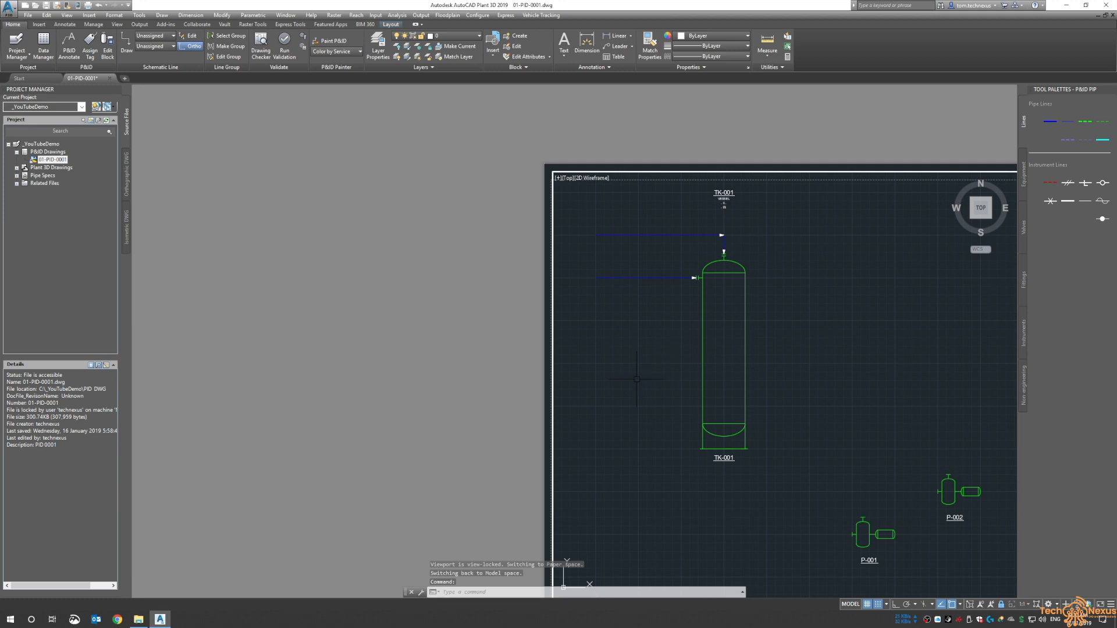
Draw another horizontal primary line segment into the left side of TK-001, at the lower part of the shell
{"action": "left_click", "coordinate": [1086, 140]}
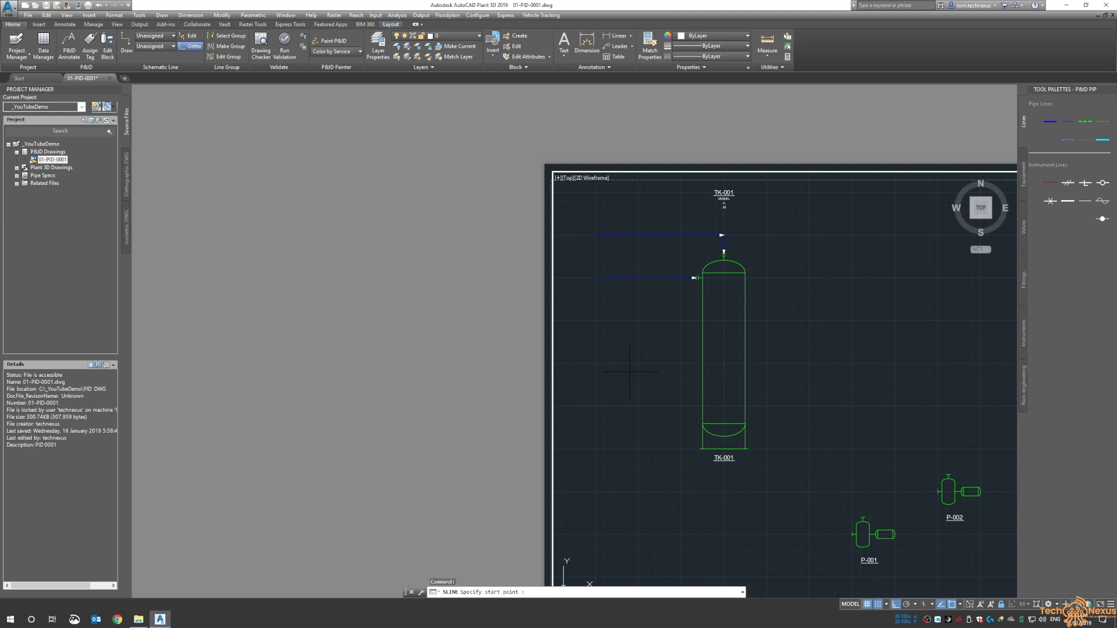
{"action": "left_click", "coordinate": [595, 363]}
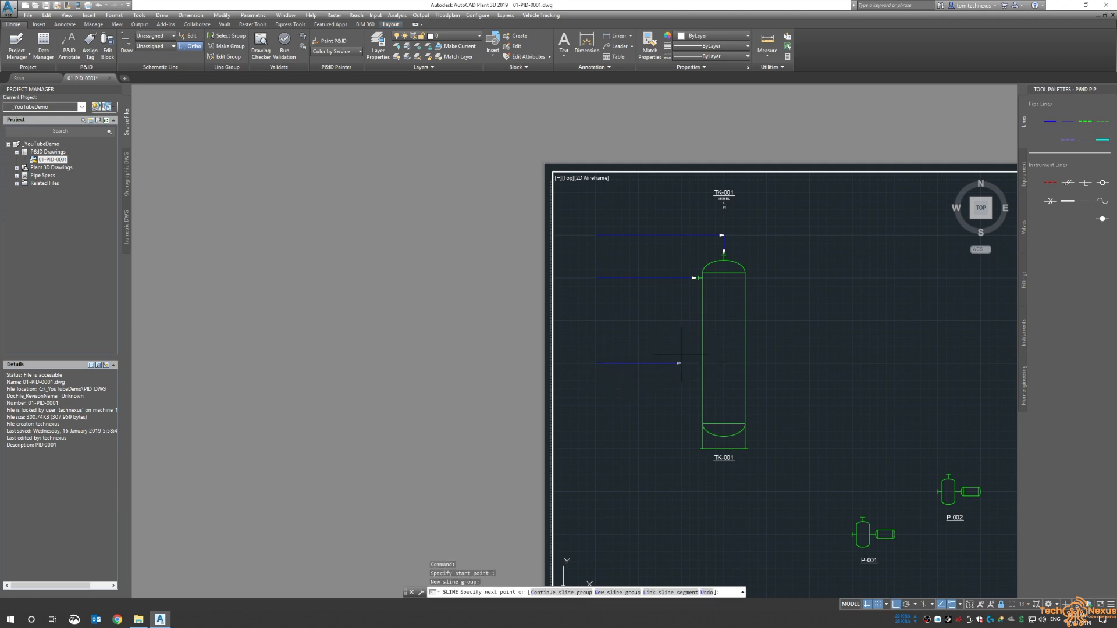
{"action": "left_click", "coordinate": [702, 363]}
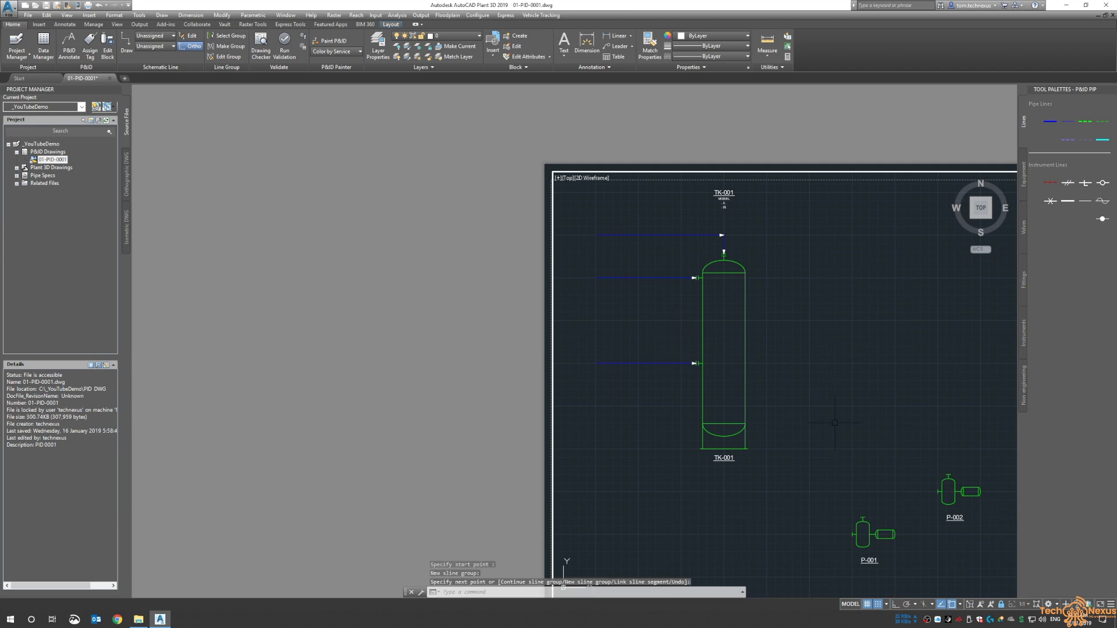
Draw a primary line segment from the lower right side of TK-001 across, down and into the inlet of pump P-001
{"action": "middle_click_drag", "start_coordinate": [835, 423], "coordinate": [688, 290]}
{"action": "scroll", "coordinate": [803, 385], "scroll_direction": "up", "scroll_amount": 2}
{"action": "middle_click", "coordinate": [688, 289]}
{"action": "middle_click", "coordinate": [688, 290]}
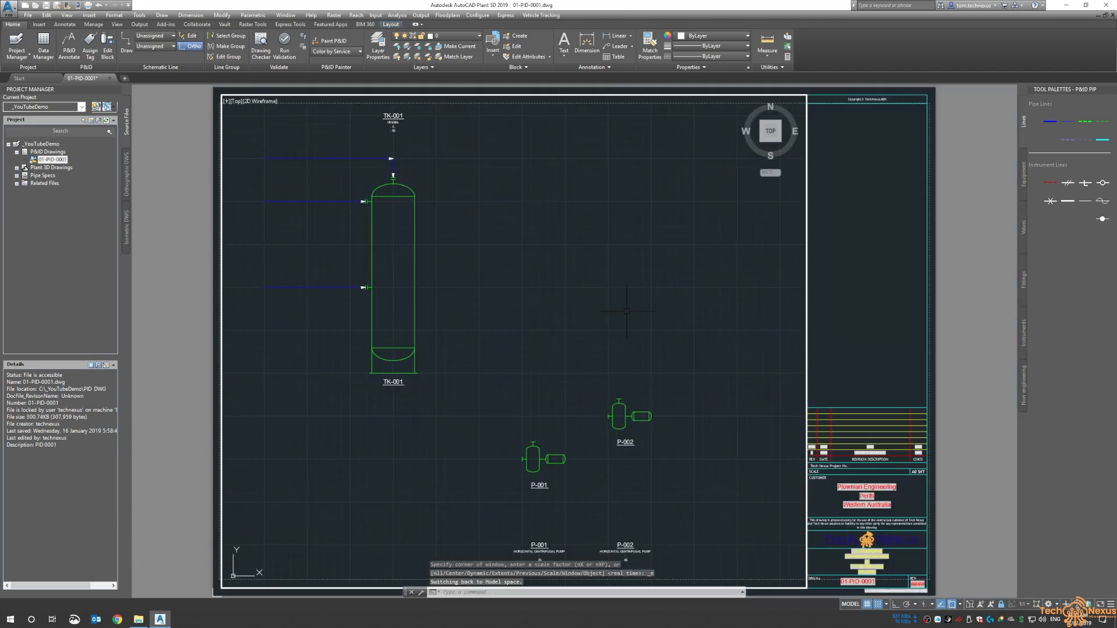
{"action": "scroll", "coordinate": [542, 333], "scroll_direction": "up", "scroll_amount": 2}
{"action": "middle_click_drag", "start_coordinate": [529, 324], "coordinate": [546, 296]}
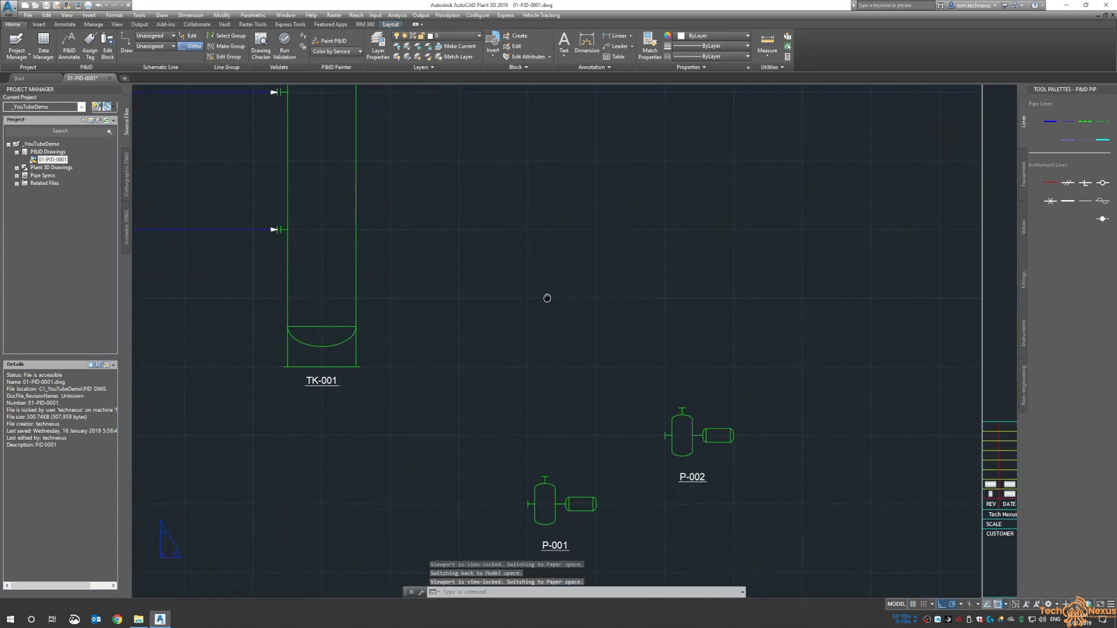
{"action": "left_click", "coordinate": [1068, 139]}
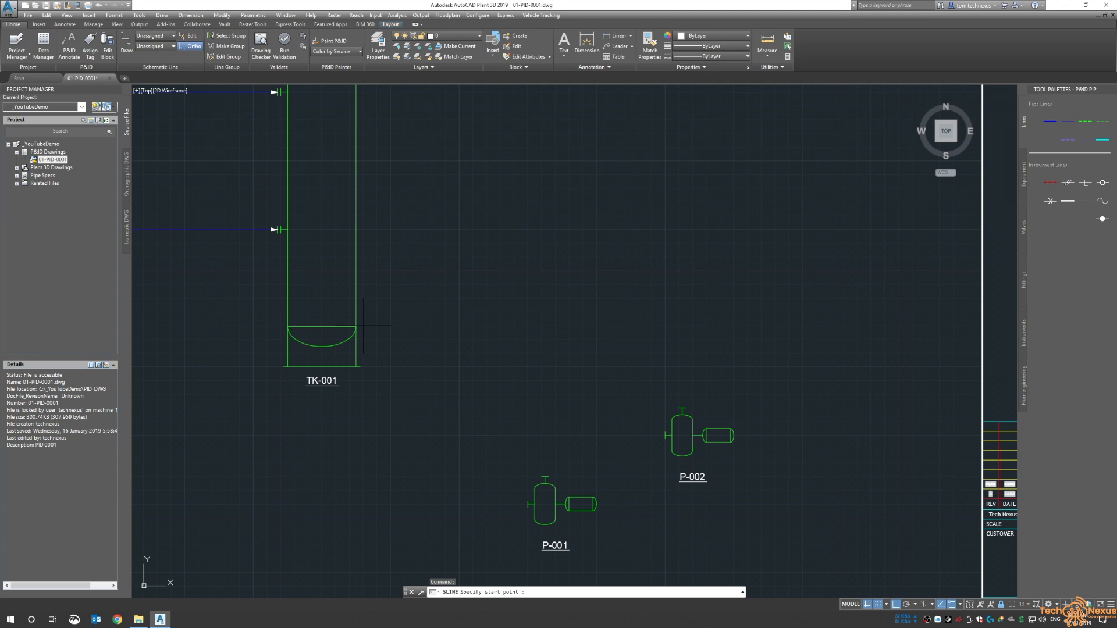
{"action": "scroll", "coordinate": [355, 312], "scroll_direction": "down", "scroll_amount": 2}
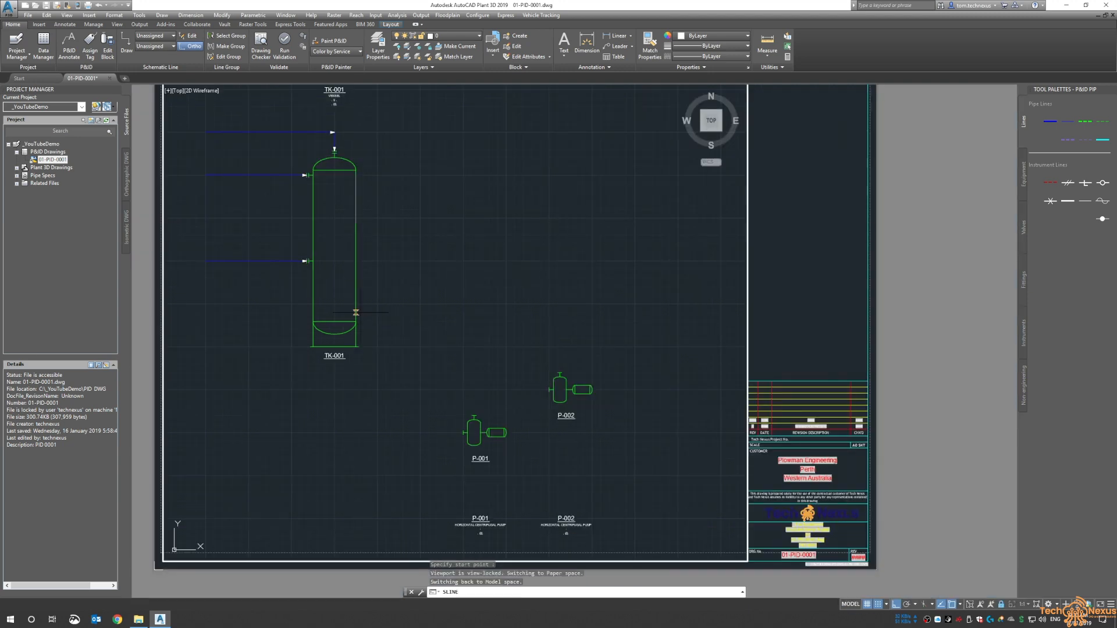
{"action": "left_click", "coordinate": [356, 313]}
{"action": "left_click", "coordinate": [420, 313]}
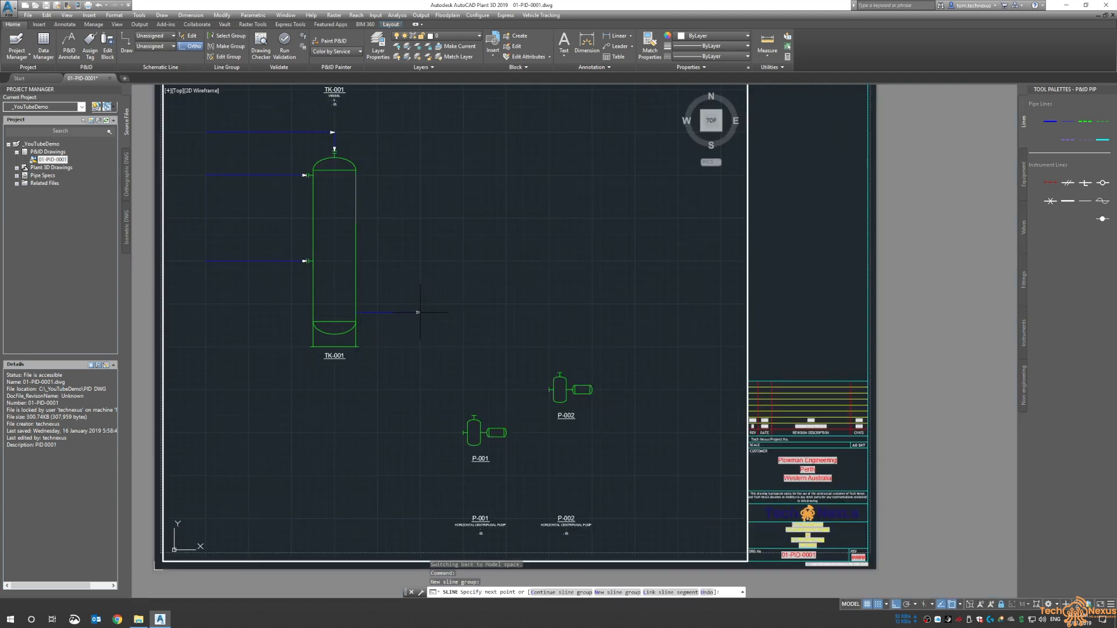
{"action": "scroll", "coordinate": [421, 353], "scroll_direction": "up", "scroll_amount": 2}
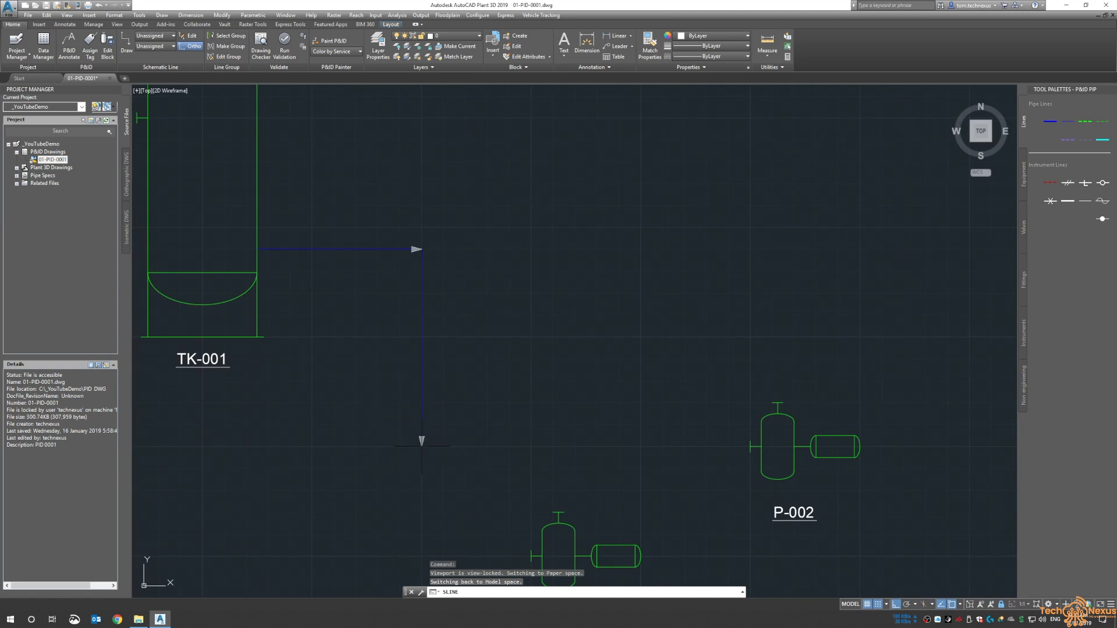
{"action": "middle_click_drag", "start_coordinate": [486, 438], "coordinate": [483, 367]}
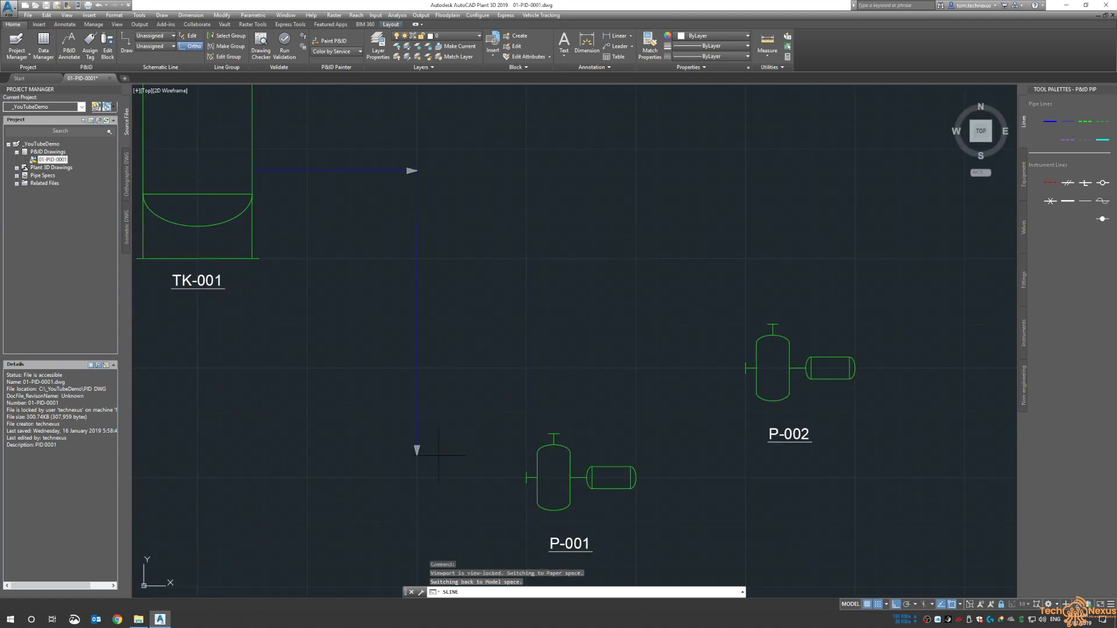
{"action": "left_click", "coordinate": [417, 476]}
{"action": "left_click", "coordinate": [527, 478]}
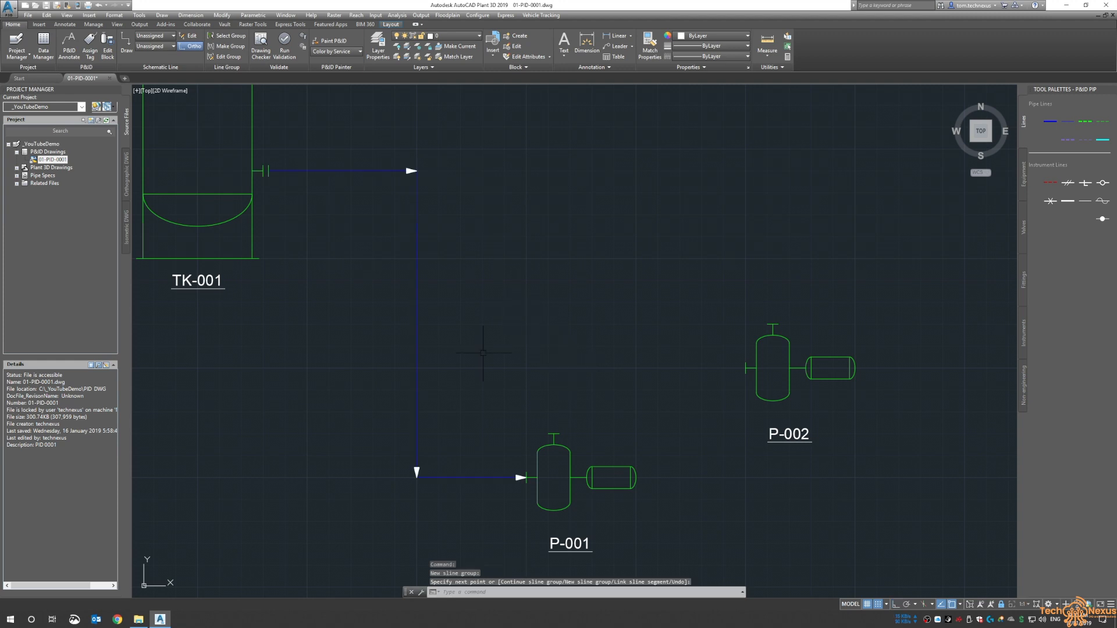
Open the Data Manager docked below the drawing, enlarge it and list the Primary Line Segment records
{"action": "left_click", "coordinate": [55, 59]}
{"action": "mouse_move", "coordinate": [27, 91]}
{"action": "left_mouse_down"}
{"action": "mouse_move", "coordinate": [304, 530]}
{"action": "mouse_move", "coordinate": [184, 553]}
{"action": "mouse_move", "coordinate": [270, 600]}
{"action": "left_mouse_up"}
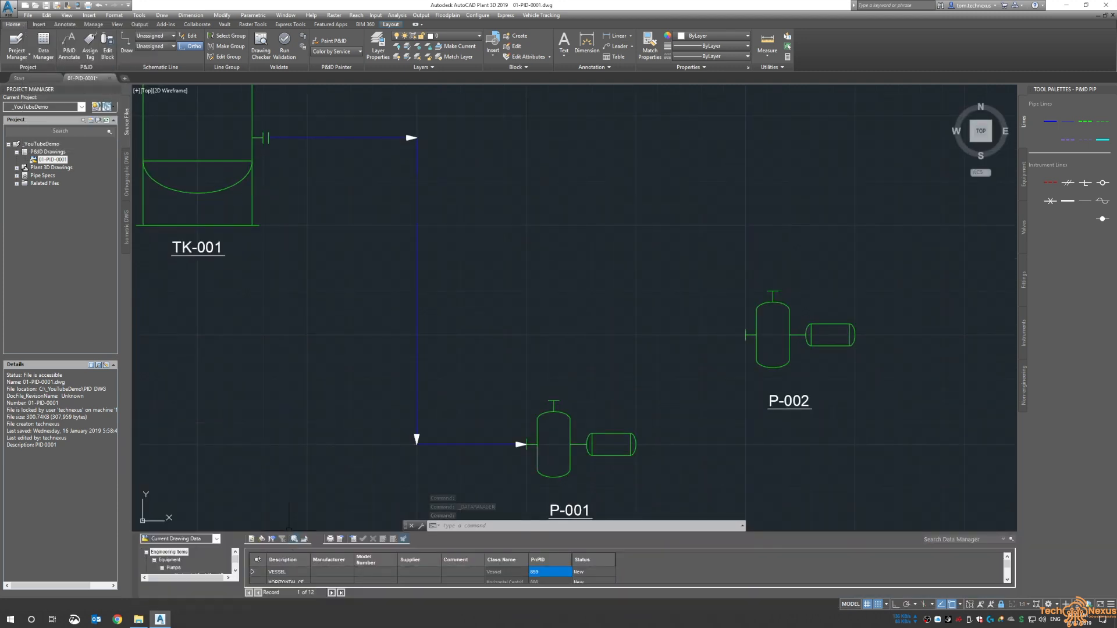
{"action": "left_click_drag", "start_coordinate": [291, 532], "coordinate": [305, 454]}
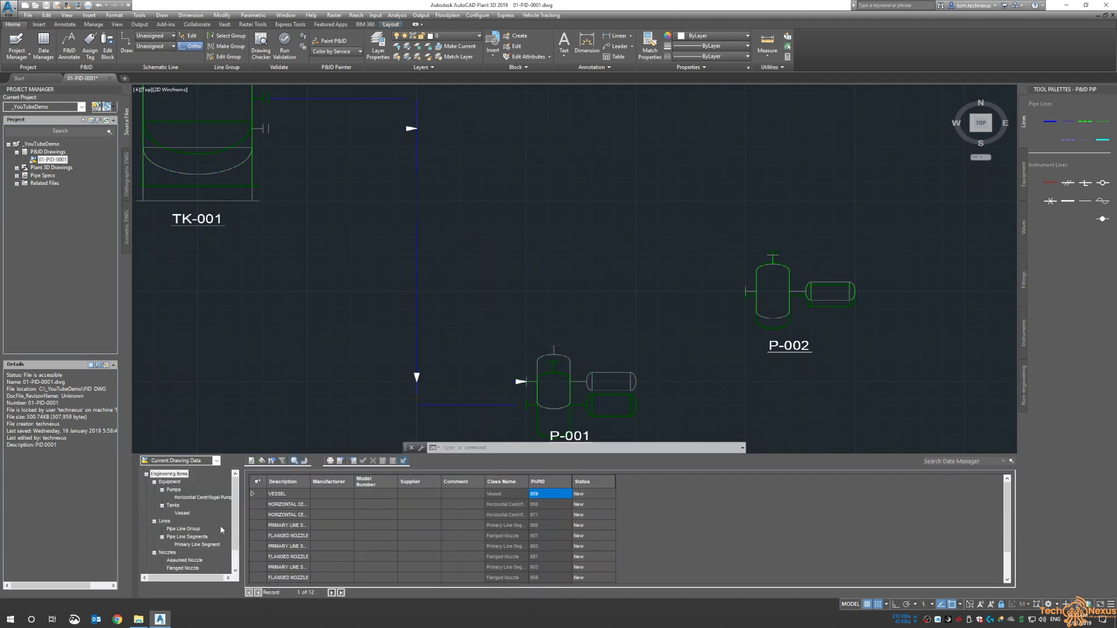
{"action": "left_click", "coordinate": [193, 545]}
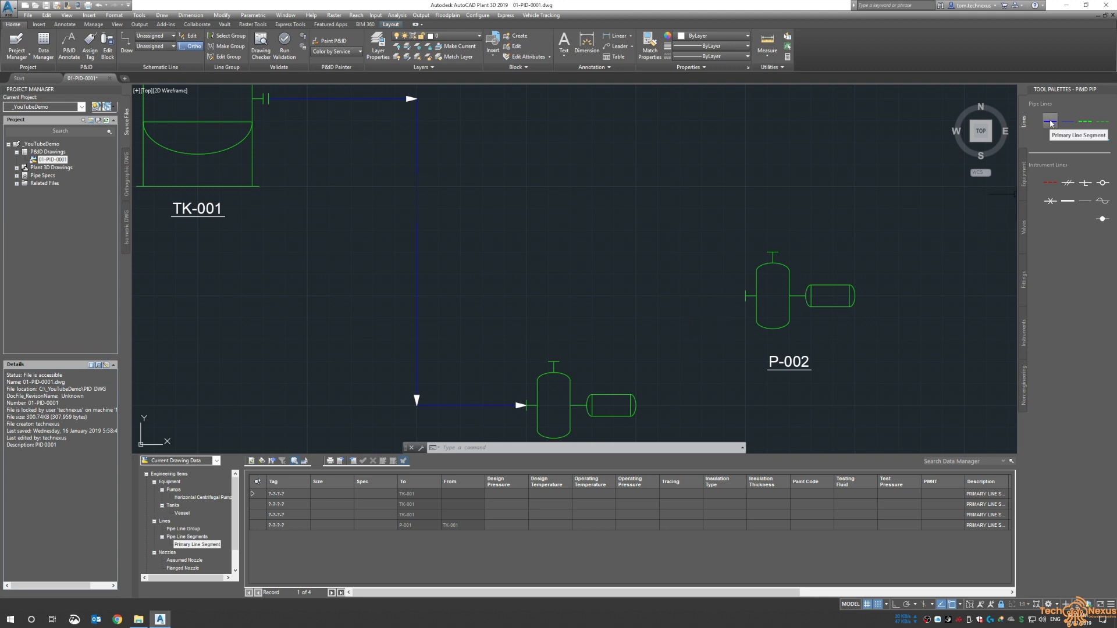
Draw a primary line segment as a new sline group, branching from the vertical run of P-001's feed line to P-002's inlet
{"action": "left_click", "coordinate": [1050, 122]}
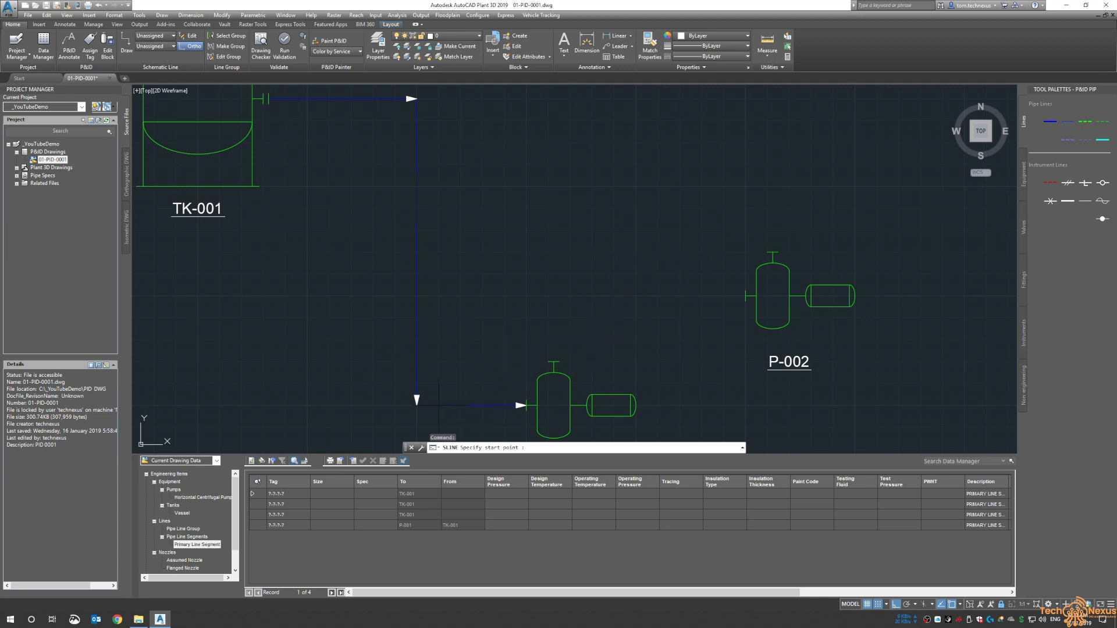
{"action": "left_click", "coordinate": [417, 296]}
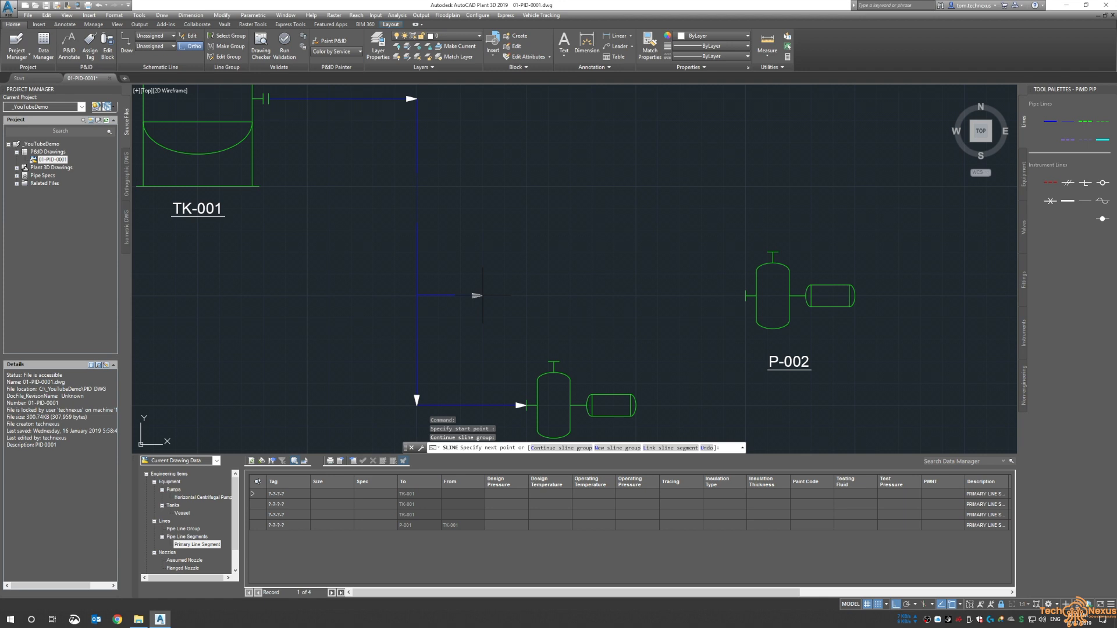
{"action": "type", "text": "N"}
{"action": "key", "text": "Return"}
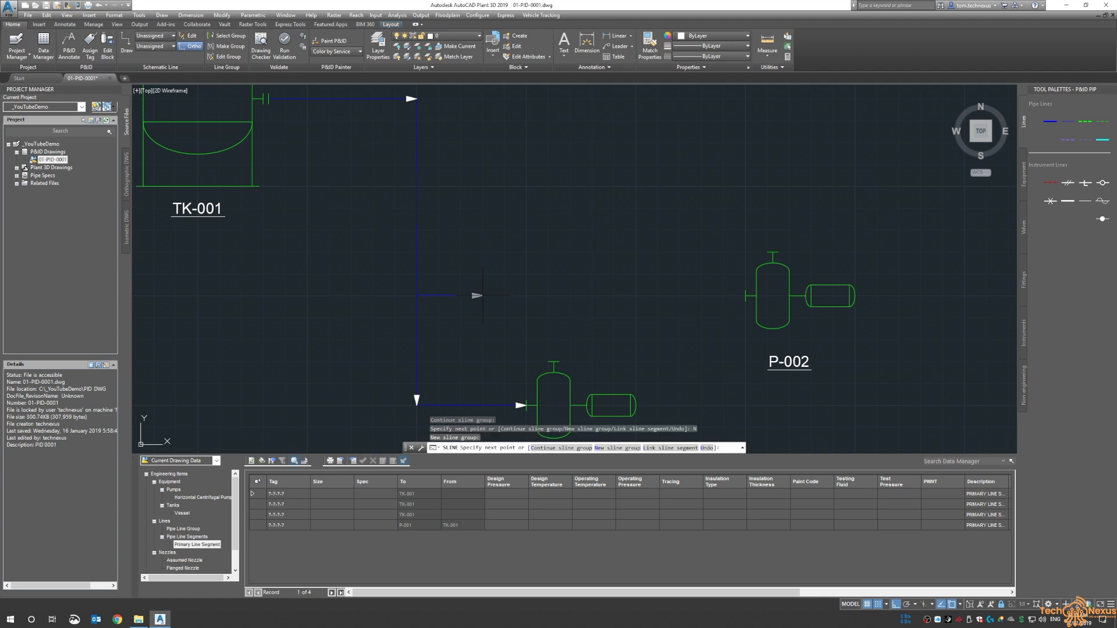
{"action": "left_click", "coordinate": [742, 295]}
{"action": "scroll", "coordinate": [600, 226], "scroll_direction": "down", "scroll_amount": 2}
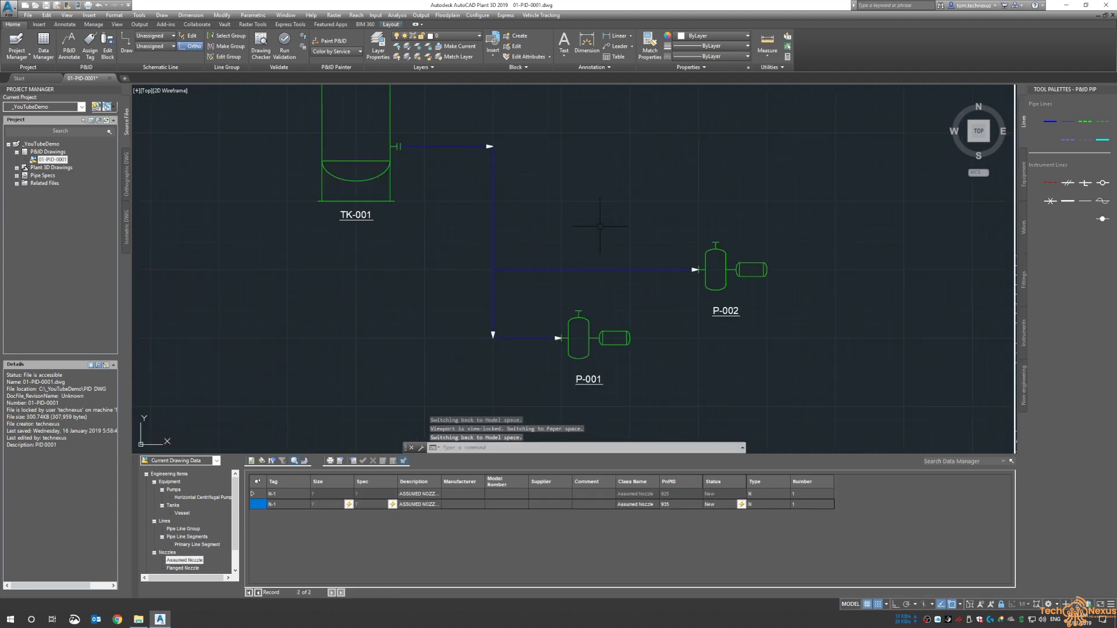
List the Primary Line Segment records and draw a primary line segment from P-001's discharge nozzle straight up and across toward the sheet's right border
{"action": "left_click", "coordinate": [197, 544]}
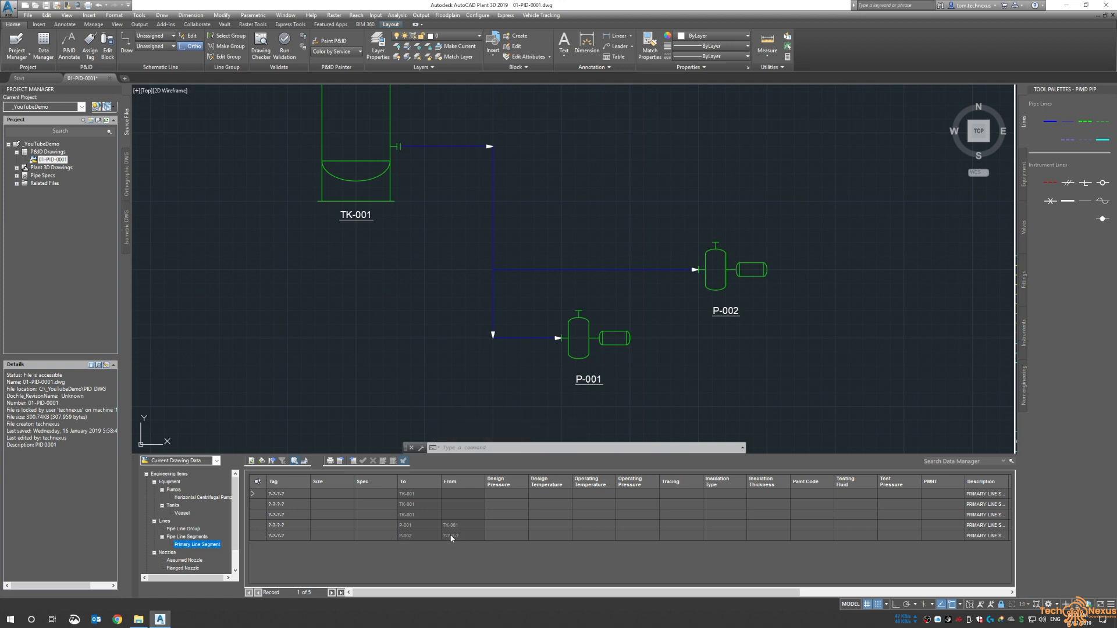
{"action": "scroll", "coordinate": [520, 275], "scroll_direction": "down", "scroll_amount": 2}
{"action": "middle_click_drag", "start_coordinate": [632, 215], "coordinate": [572, 284]}
{"action": "left_click", "coordinate": [1048, 123]}
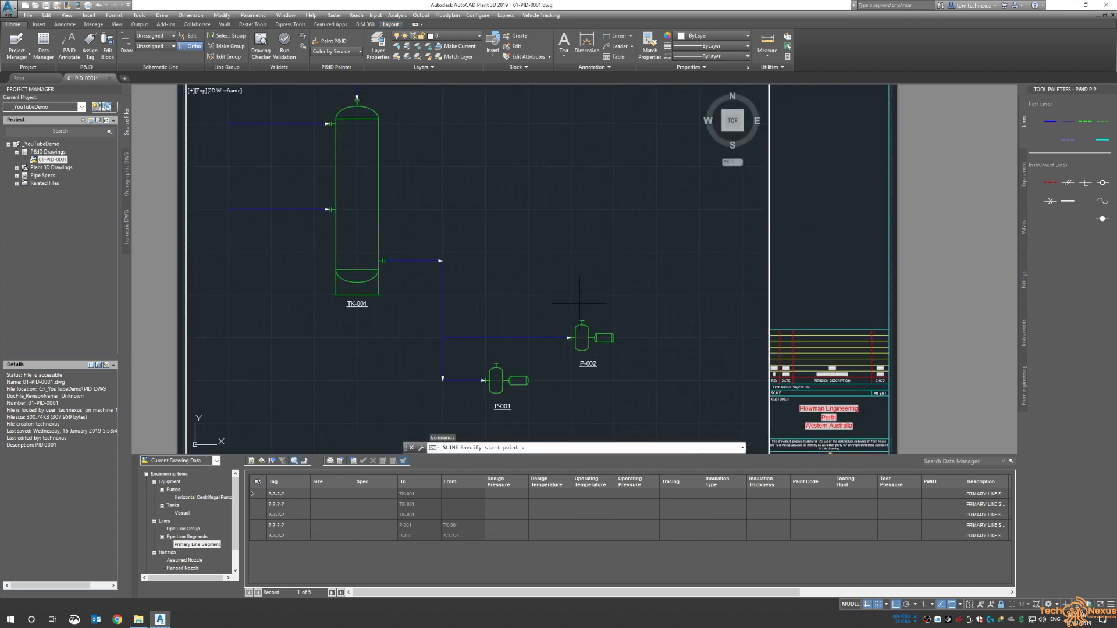
{"action": "left_click", "coordinate": [496, 363]}
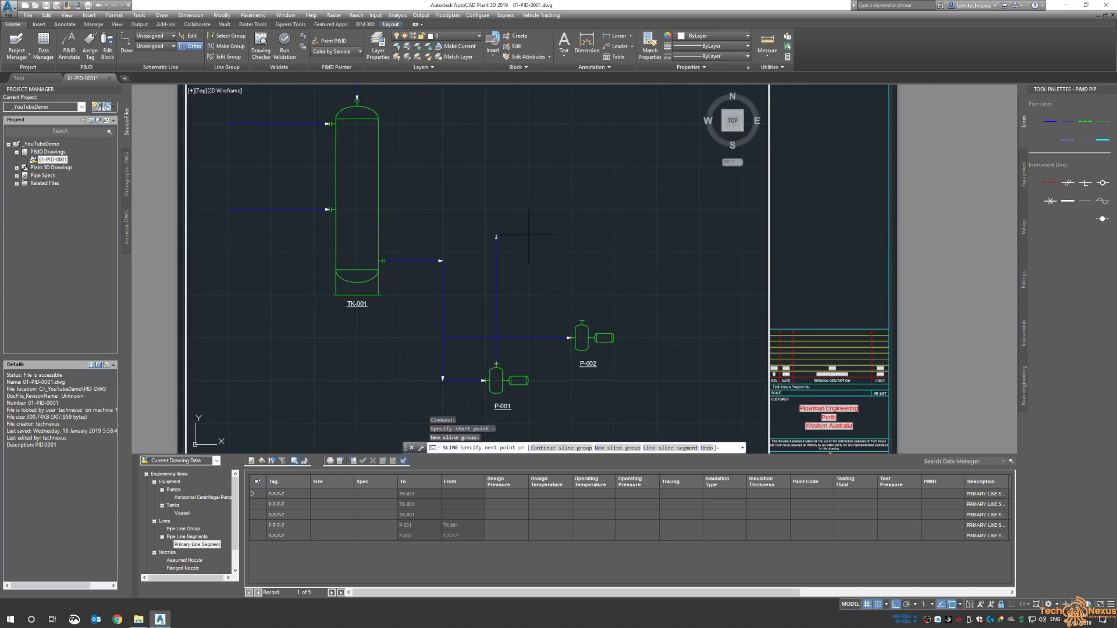
{"action": "left_click", "coordinate": [496, 168]}
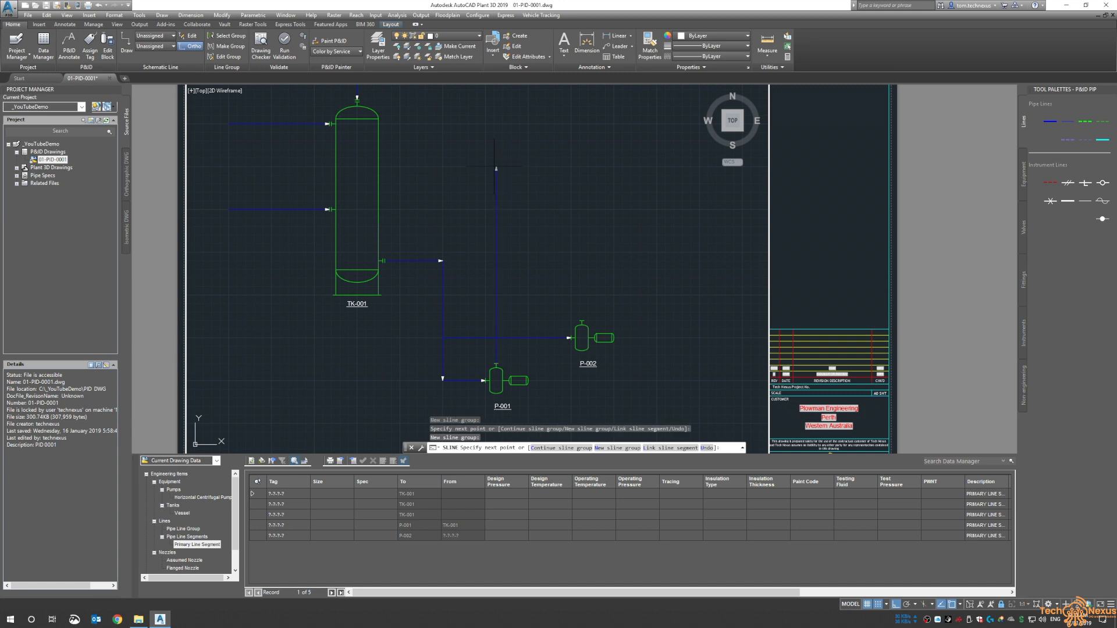
{"action": "mouse_move", "coordinate": [674, 183]}
{"action": "middle_mouse_down"}
{"action": "mouse_move", "coordinate": [644, 232]}
{"action": "mouse_move", "coordinate": [663, 231]}
{"action": "middle_mouse_up"}
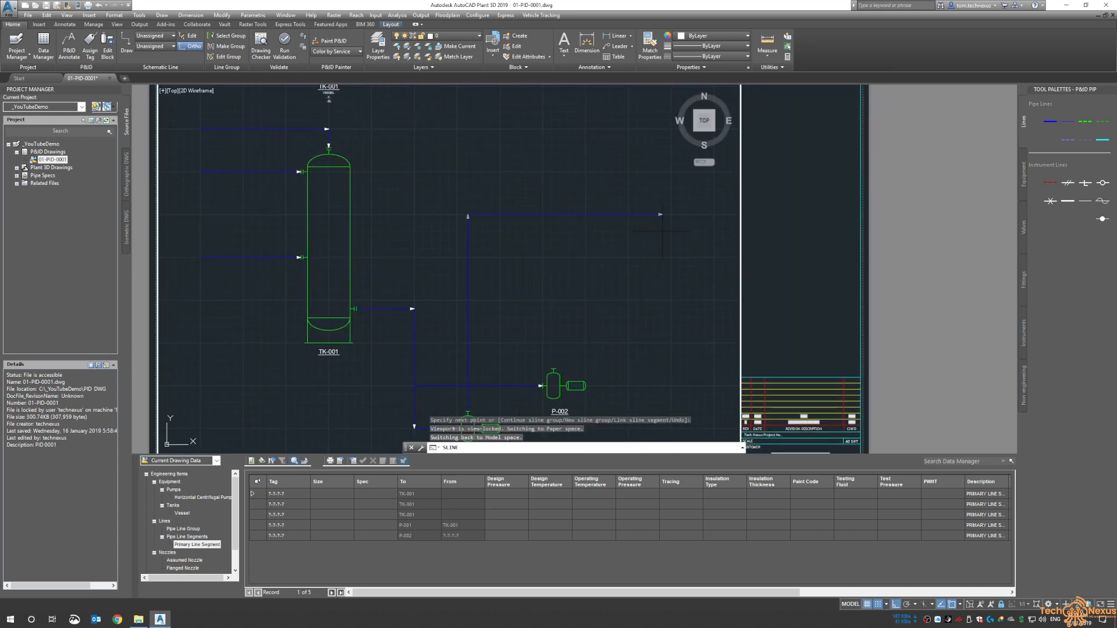
{"action": "left_click", "coordinate": [697, 206]}
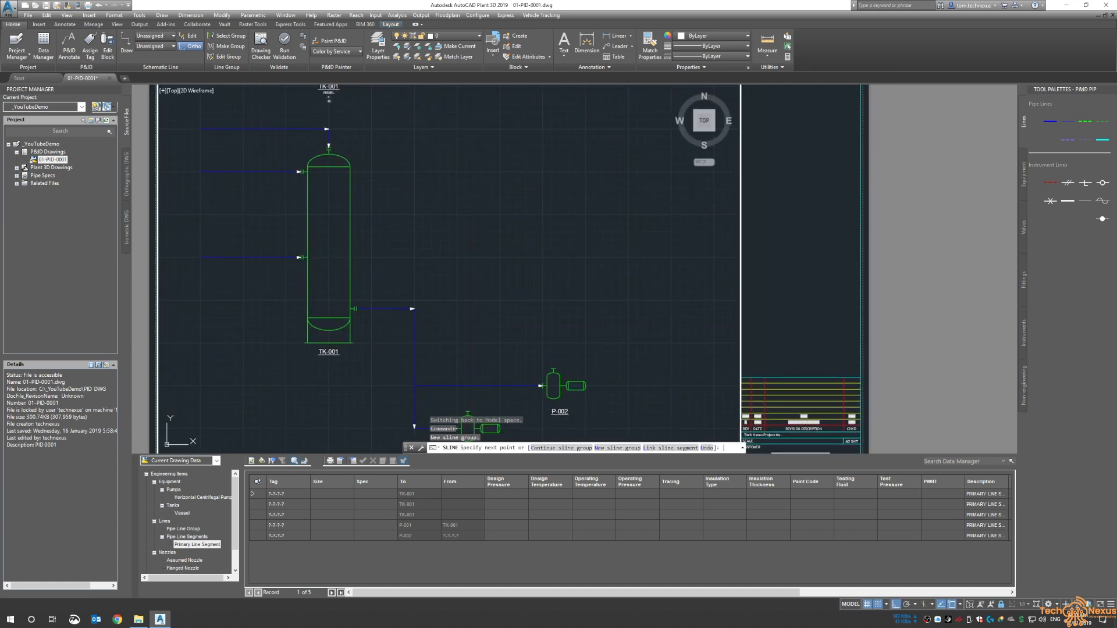
{"action": "key", "text": "Return"}
Draw a primary line segment from P-002's discharge nozzle up, ending perpendicular on the horizontal run of P-001's discharge line
{"action": "left_click", "coordinate": [1051, 121]}
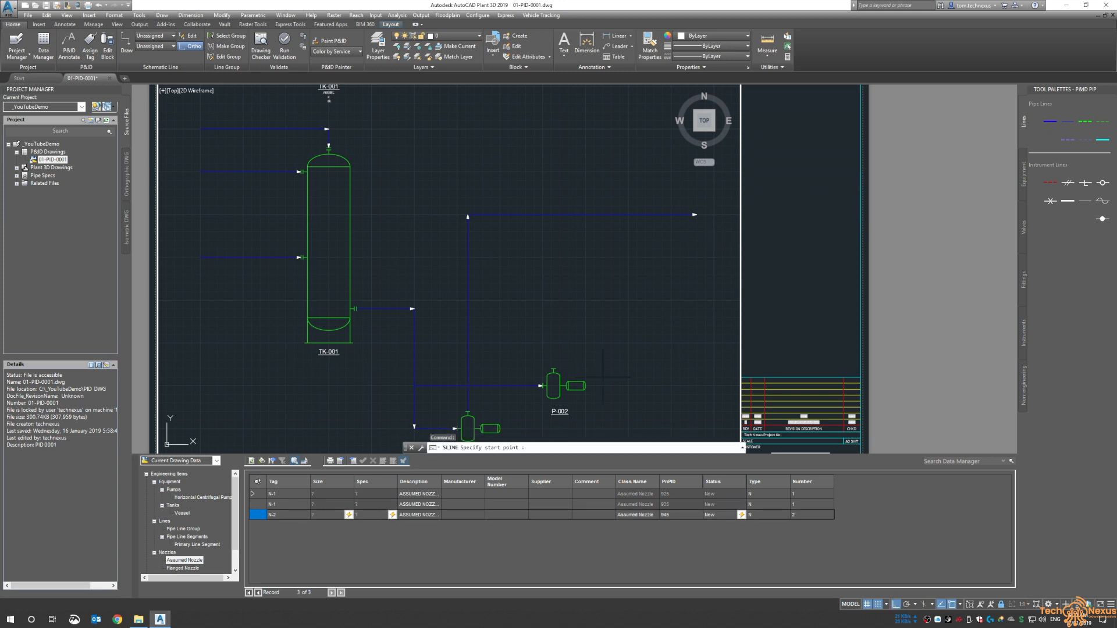
{"action": "left_click", "coordinate": [553, 368]}
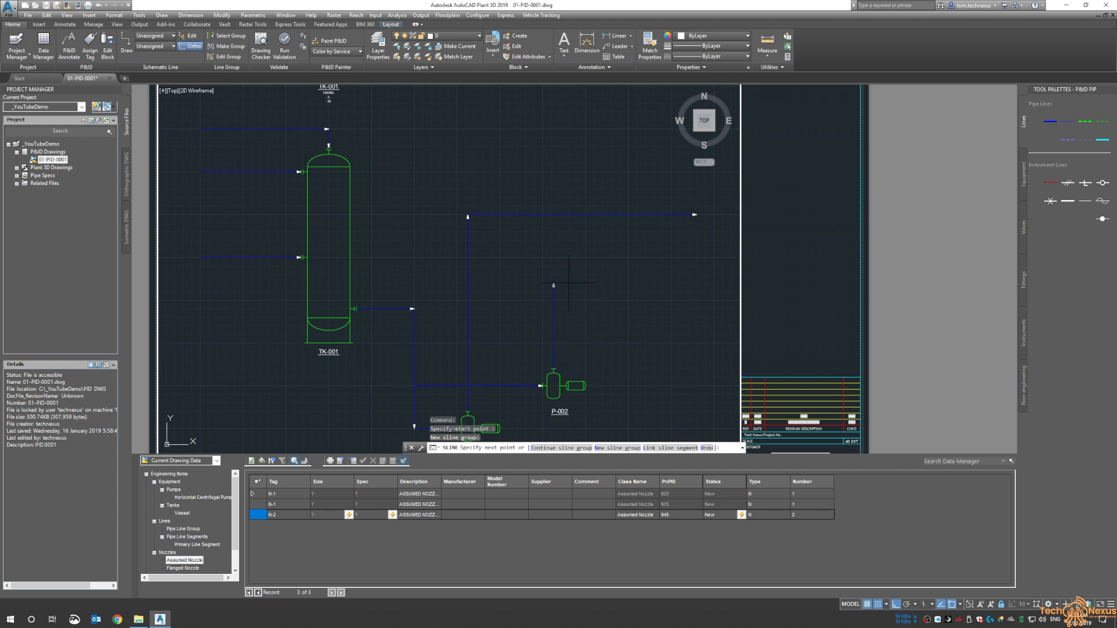
{"action": "type", "text": "PER"}
{"action": "key", "text": "Return"}
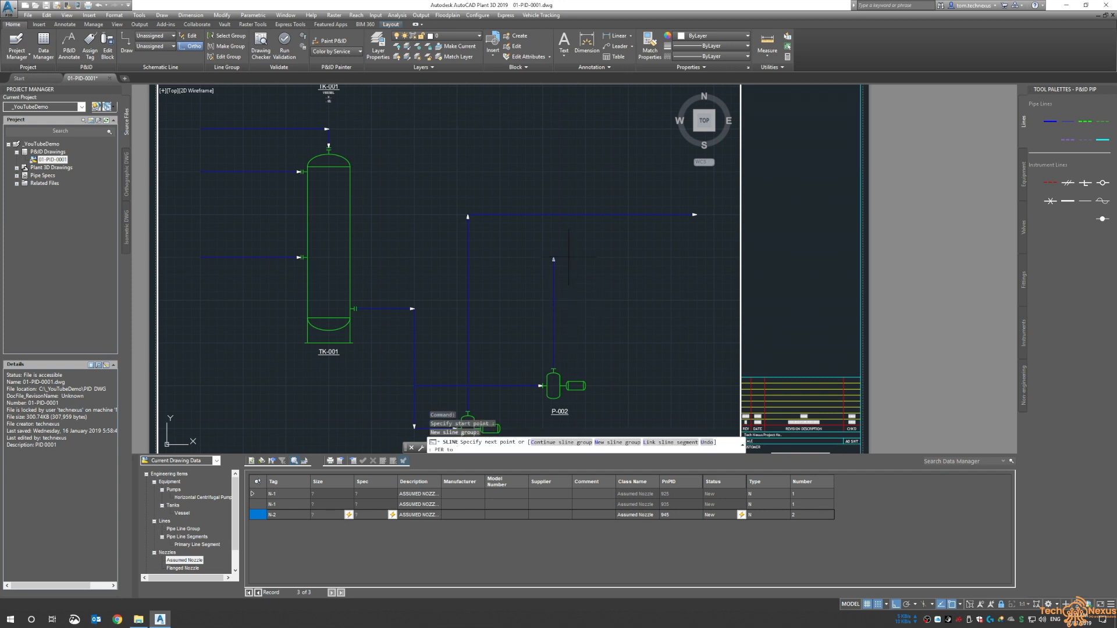
{"action": "left_click", "coordinate": [553, 215]}
{"action": "left_click", "coordinate": [554, 250]}
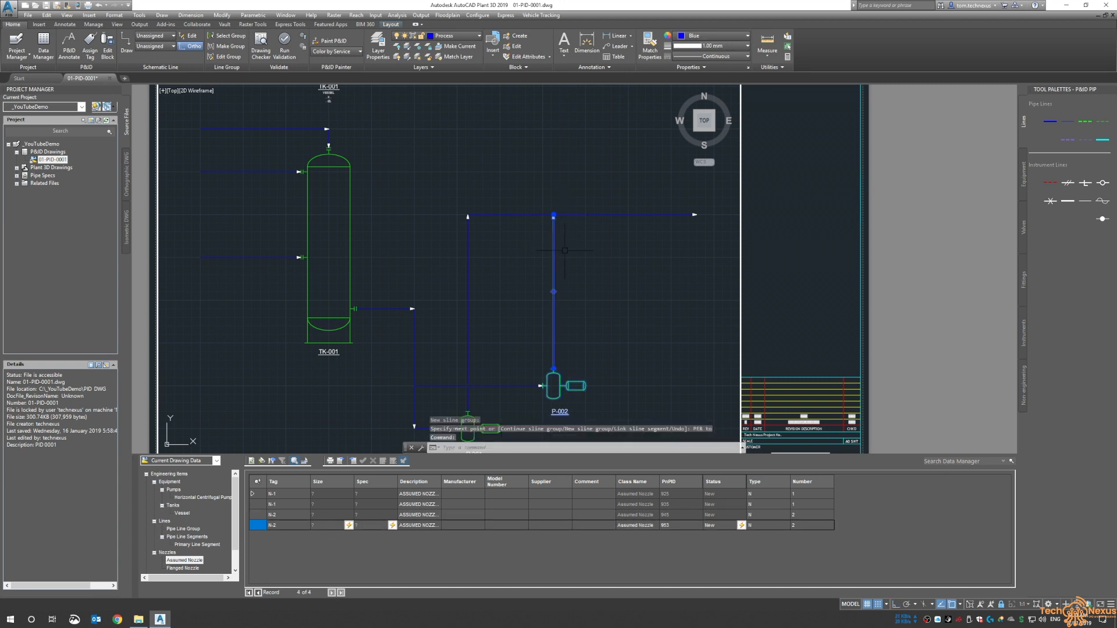
{"action": "key", "text": "Escape"}
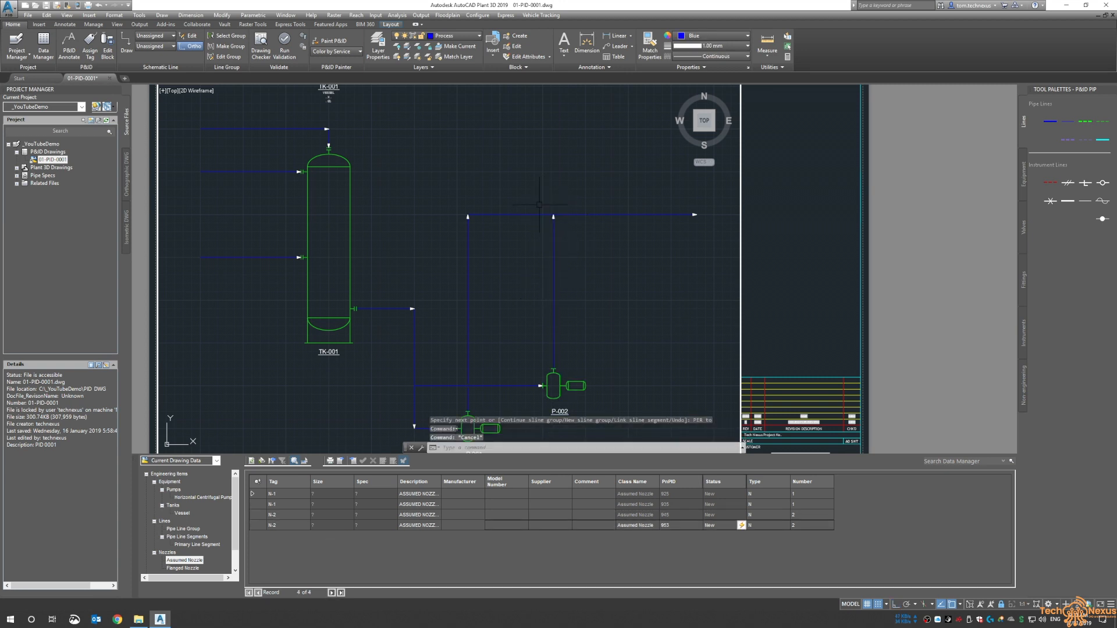
{"action": "left_click", "coordinate": [521, 215]}
{"action": "key", "text": "Escape"}
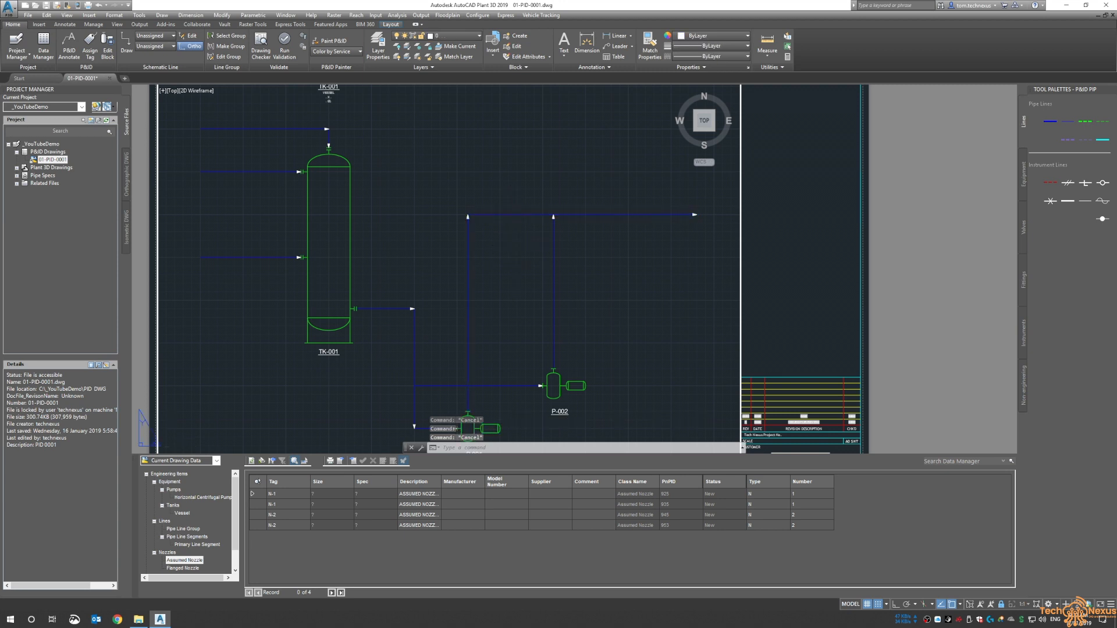
Place off page connectors at the start of TK-001's top inlet line and its upper side inlet line
{"action": "middle_click_drag", "start_coordinate": [518, 267], "coordinate": [588, 243]}
{"action": "middle_click_drag", "start_coordinate": [485, 229], "coordinate": [563, 261]}
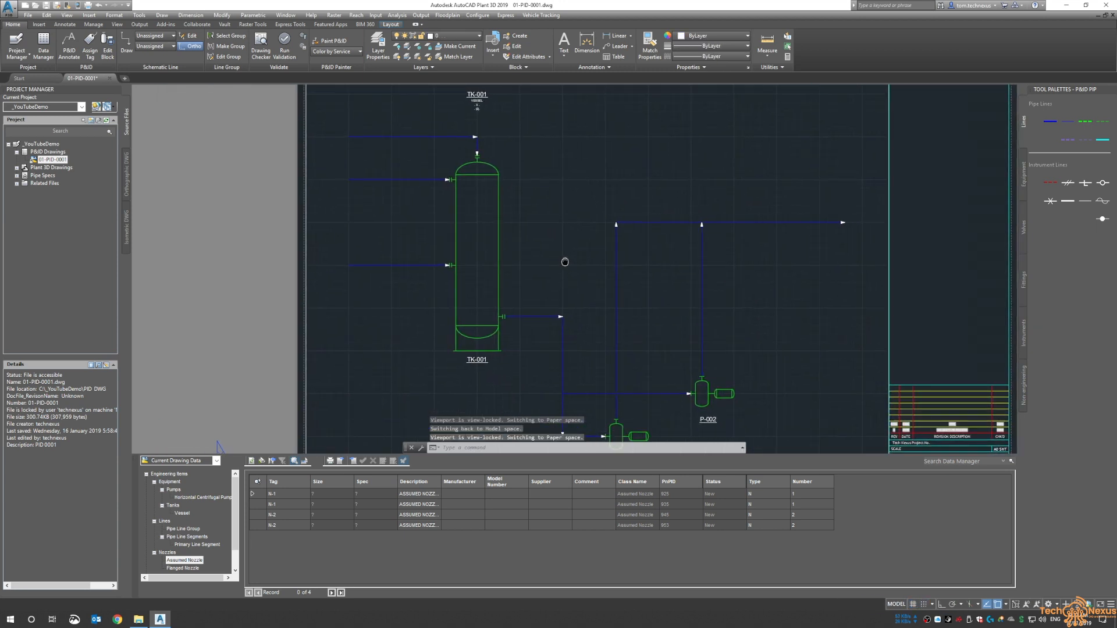
{"action": "middle_click_drag", "start_coordinate": [344, 194], "coordinate": [467, 250]}
{"action": "scroll", "coordinate": [432, 208], "scroll_direction": "up", "scroll_amount": 4}
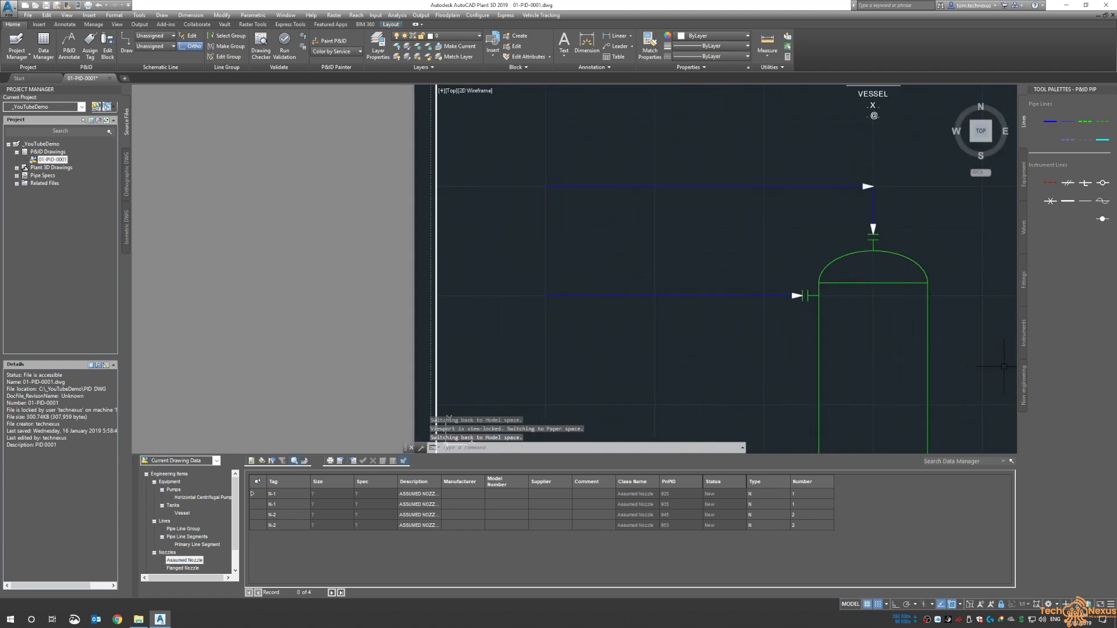
{"action": "left_click", "coordinate": [1025, 384]}
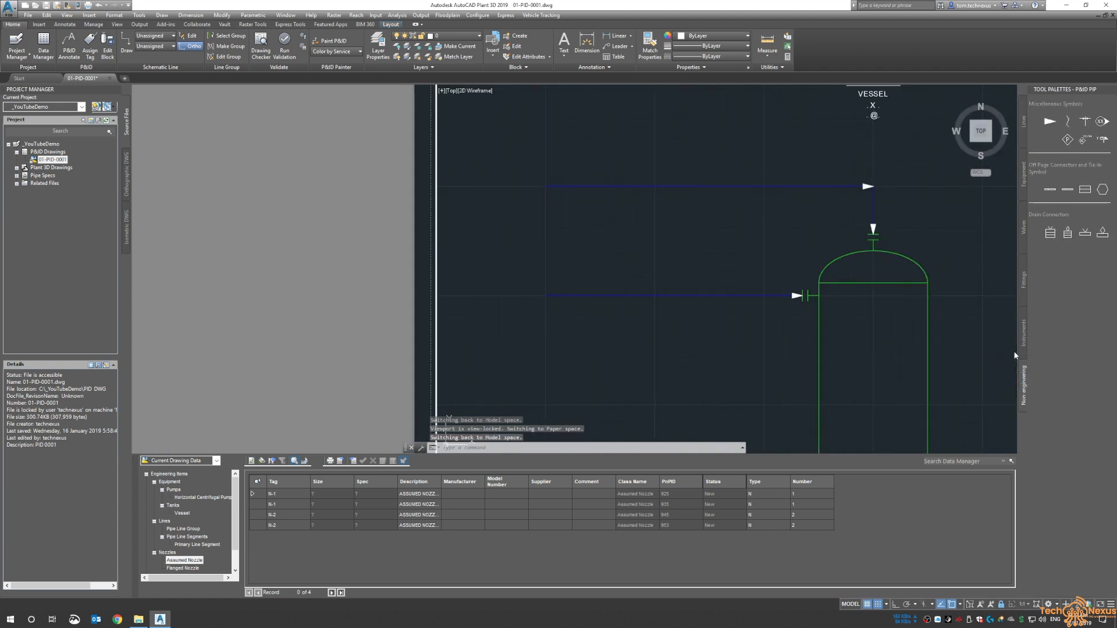
{"action": "left_click", "coordinate": [1052, 191]}
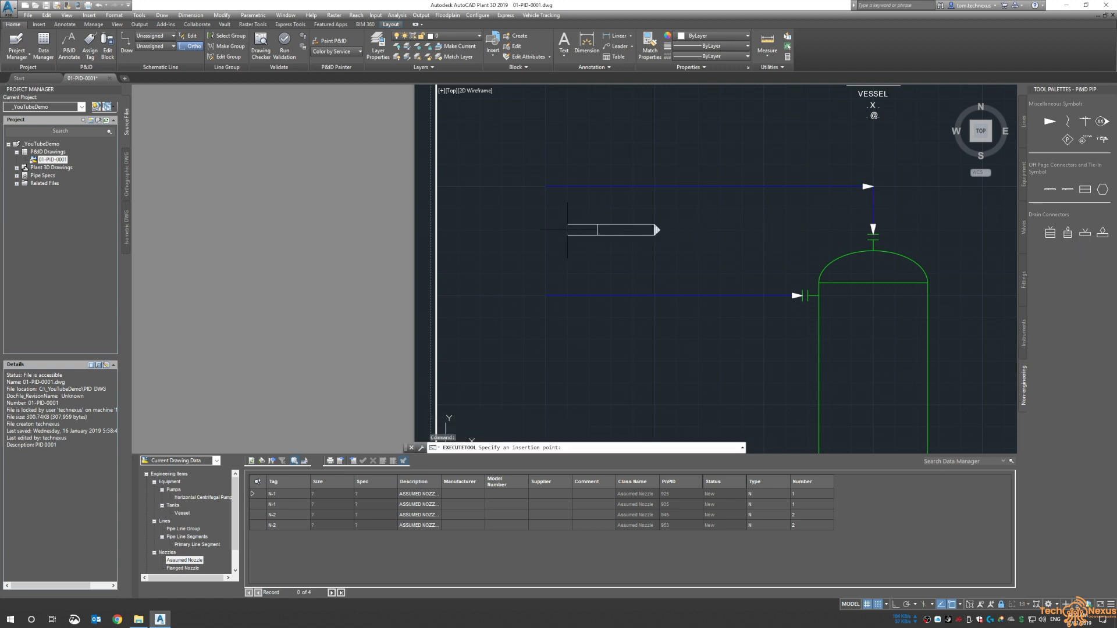
{"action": "left_click", "coordinate": [543, 186]}
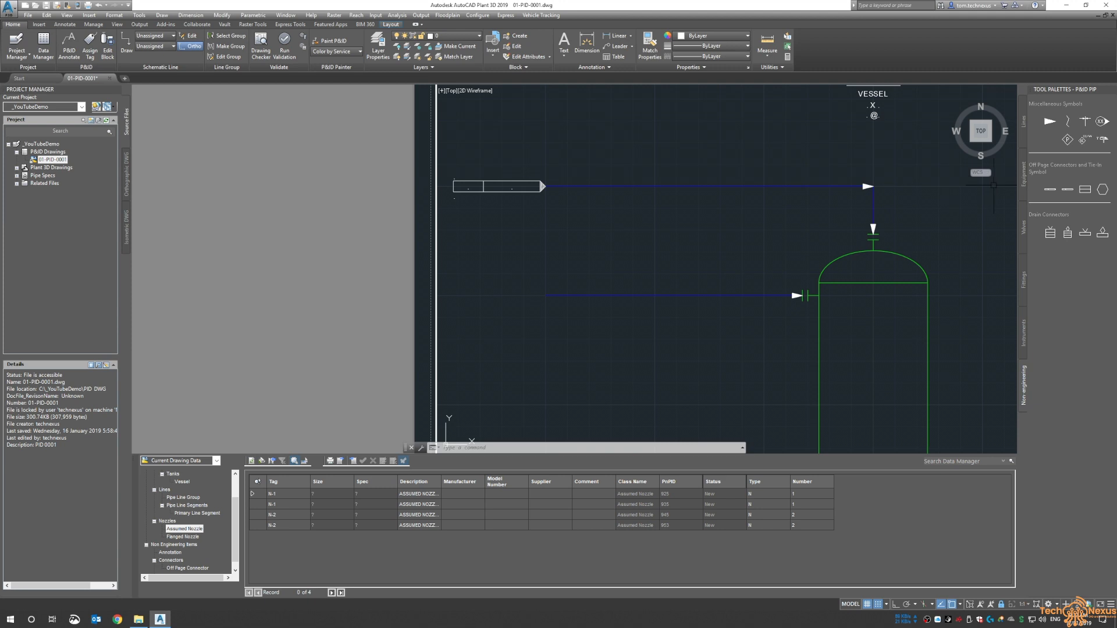
{"action": "left_click", "coordinate": [1050, 189]}
{"action": "left_click", "coordinate": [550, 296]}
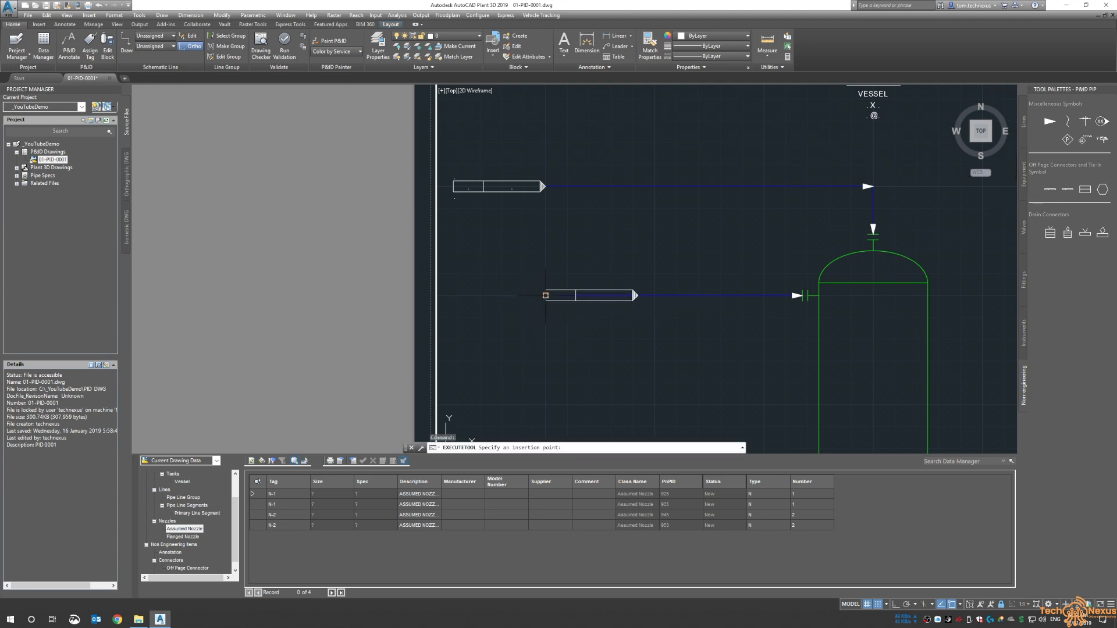
Place an off page connector at the start of TK-001's lower side inlet line
{"action": "scroll", "coordinate": [512, 325], "scroll_direction": "down", "scroll_amount": 5}
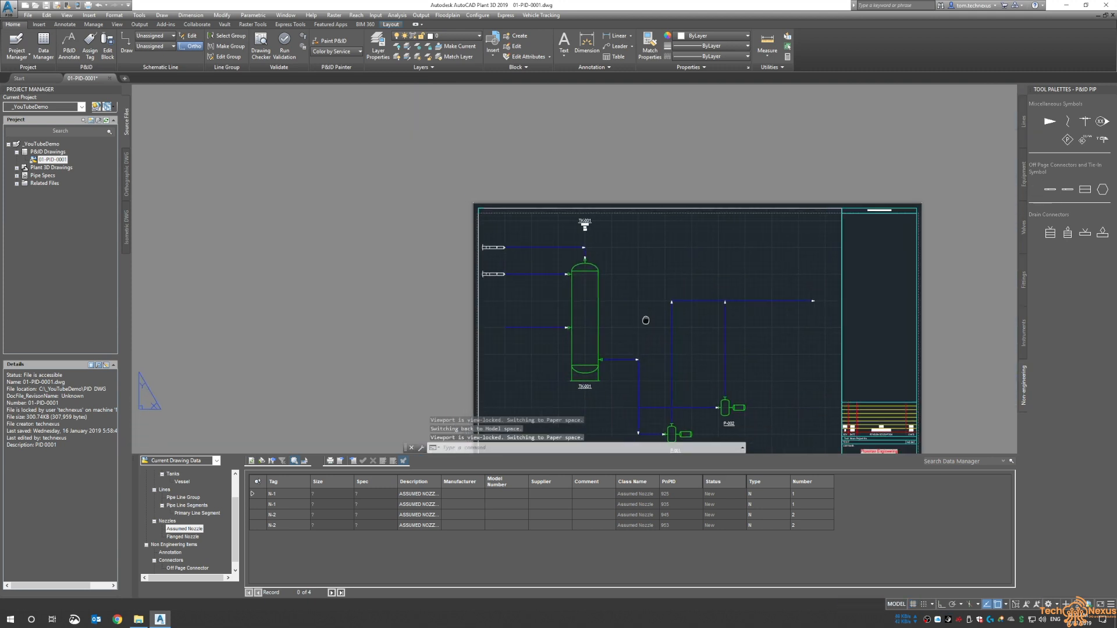
{"action": "scroll", "coordinate": [460, 301], "scroll_direction": "up", "scroll_amount": 3}
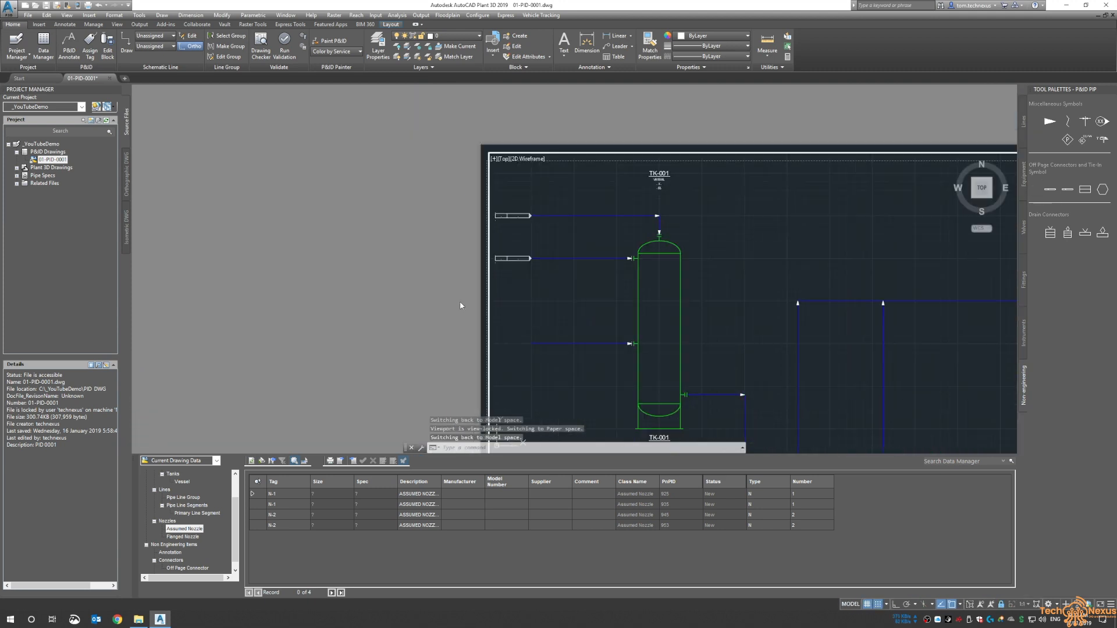
{"action": "left_click", "coordinate": [1050, 189]}
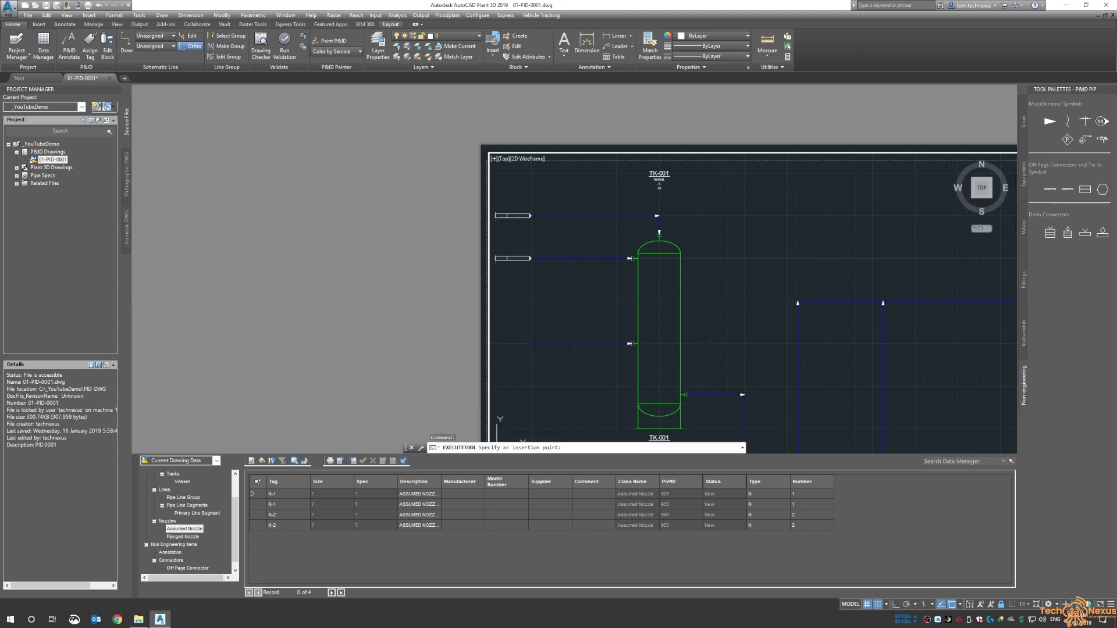
{"action": "key", "text": "Escape"}
Place an off page connector at the end of the pumps' common discharge line, beside the sheet's right border
{"action": "scroll", "coordinate": [524, 346], "scroll_direction": "down", "scroll_amount": 4}
{"action": "middle_click_drag", "start_coordinate": [515, 344], "coordinate": [430, 302]}
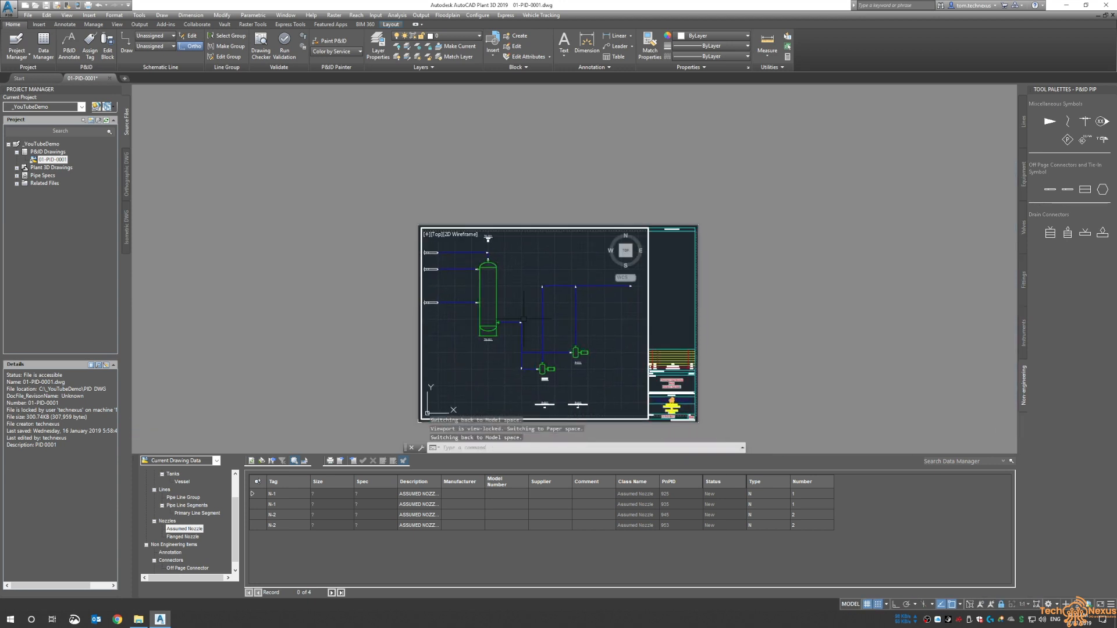
{"action": "scroll", "coordinate": [636, 279], "scroll_direction": "up", "scroll_amount": 5}
{"action": "scroll", "coordinate": [636, 279], "scroll_direction": "up", "scroll_amount": 2}
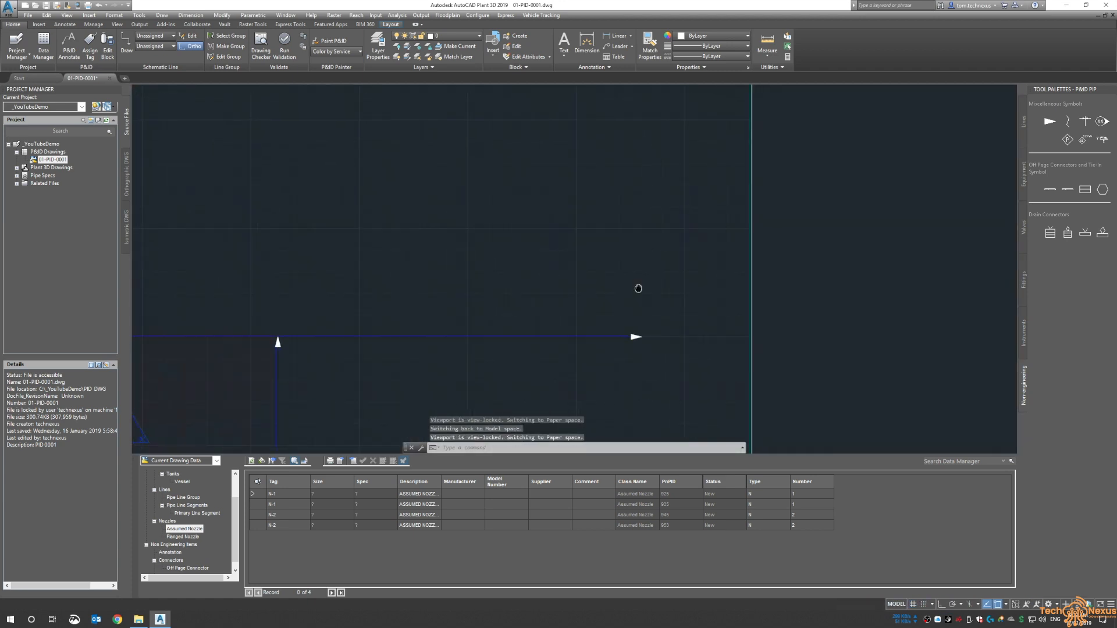
{"action": "left_click", "coordinate": [1056, 192]}
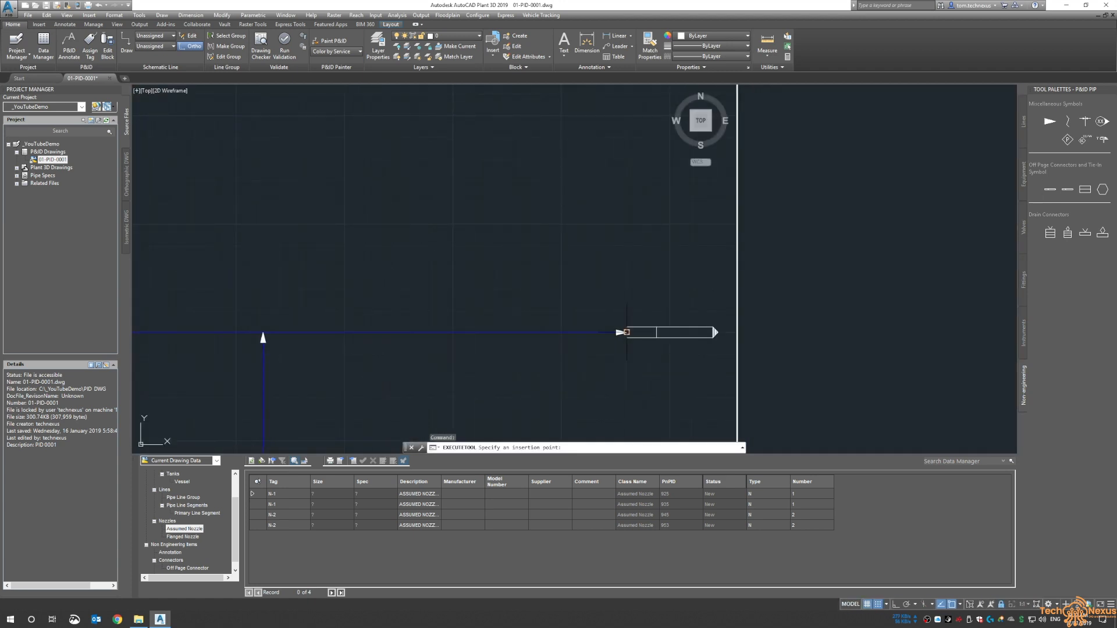
{"action": "left_click", "coordinate": [626, 332]}
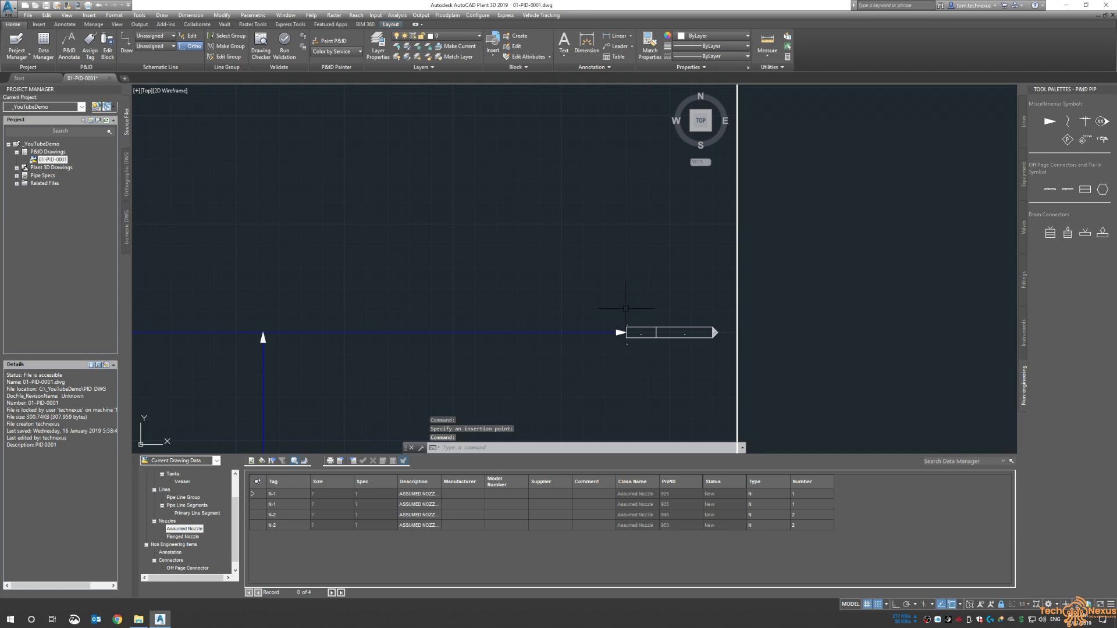
Switch from the viewport to paper space and zoom to the extents of the sheet
{"action": "middle_click", "coordinate": [624, 314]}
{"action": "middle_click", "coordinate": [624, 314]}
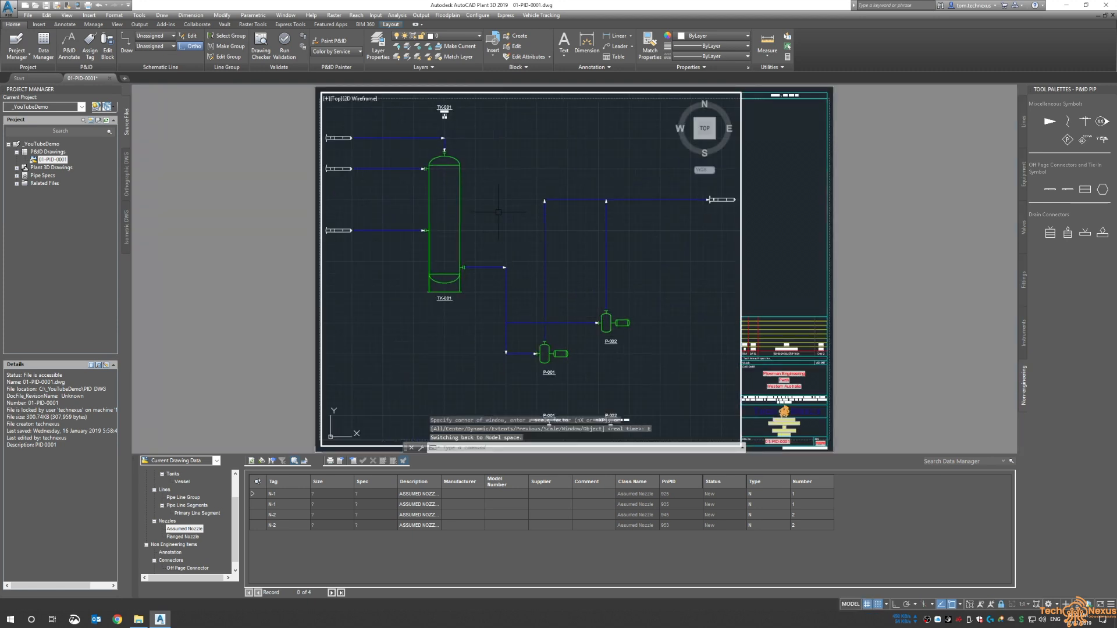
{"action": "double_click", "coordinate": [771, 230]}
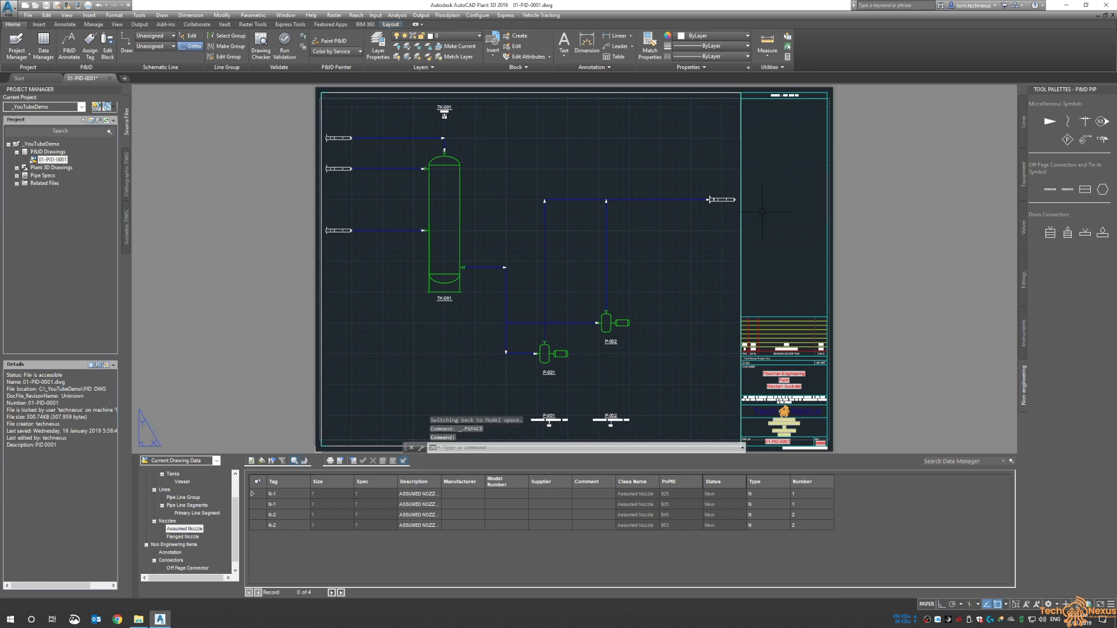
{"action": "type", "text": "z"}
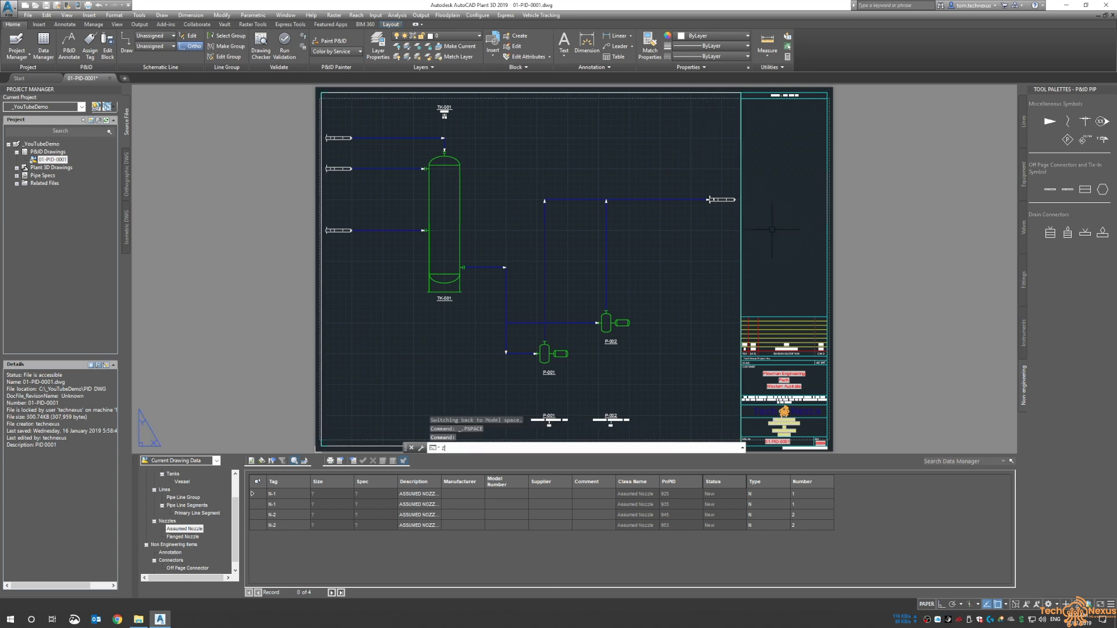
{"action": "key", "text": "Return"}
{"action": "type", "text": "e"}
{"action": "key", "text": "Return"}
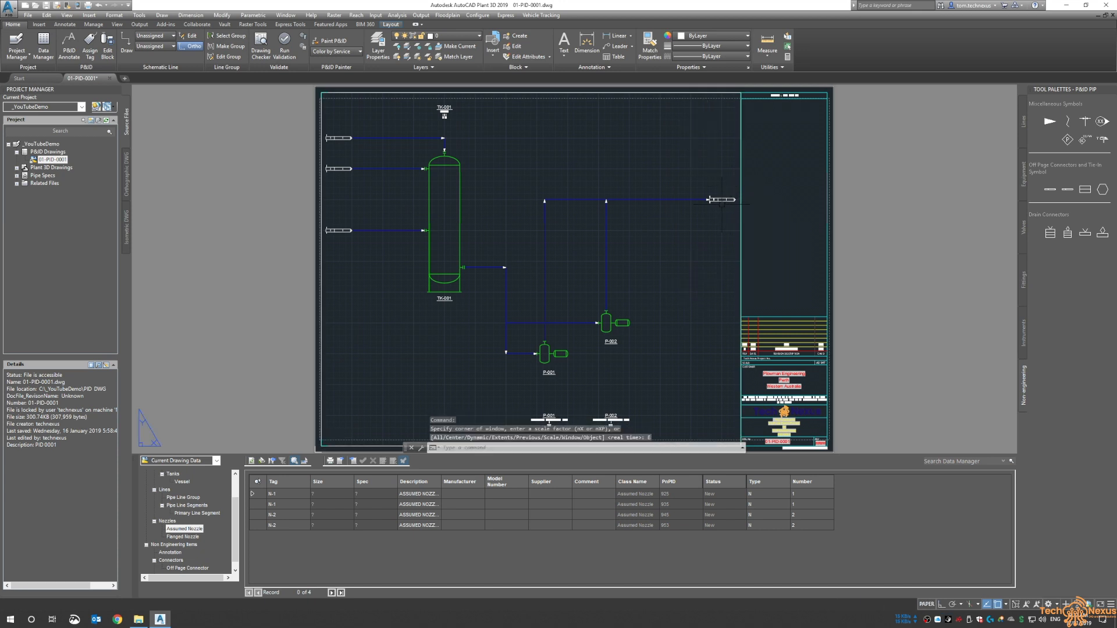
Start a new drawing under the project's P&ID Drawings with type PID and number 0002
{"action": "right_click", "coordinate": [51, 152]}
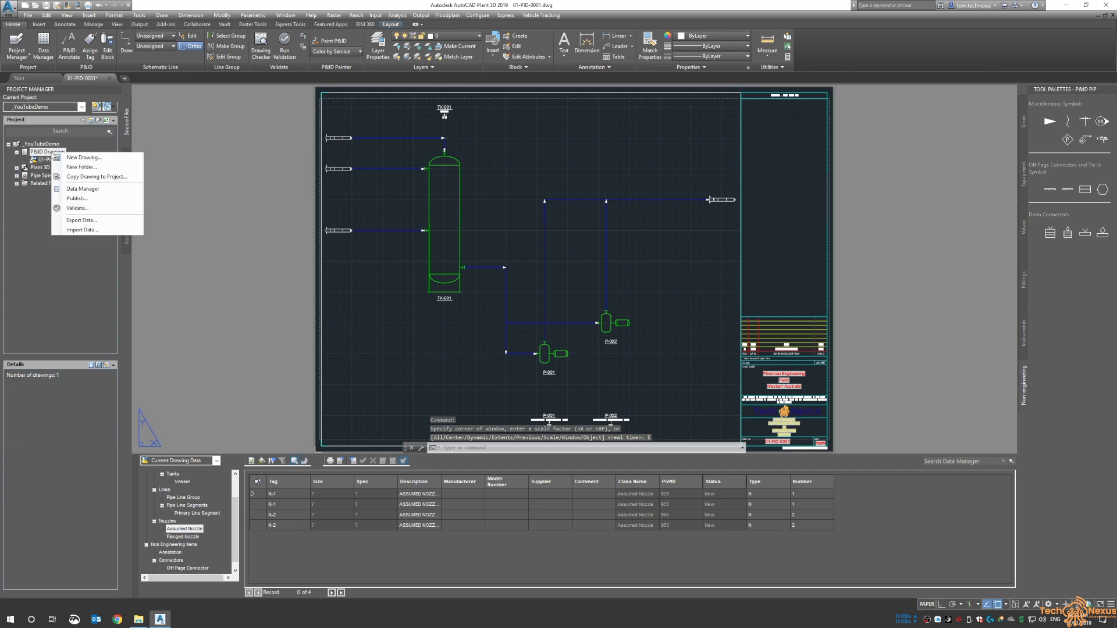
{"action": "left_click", "coordinate": [81, 158]}
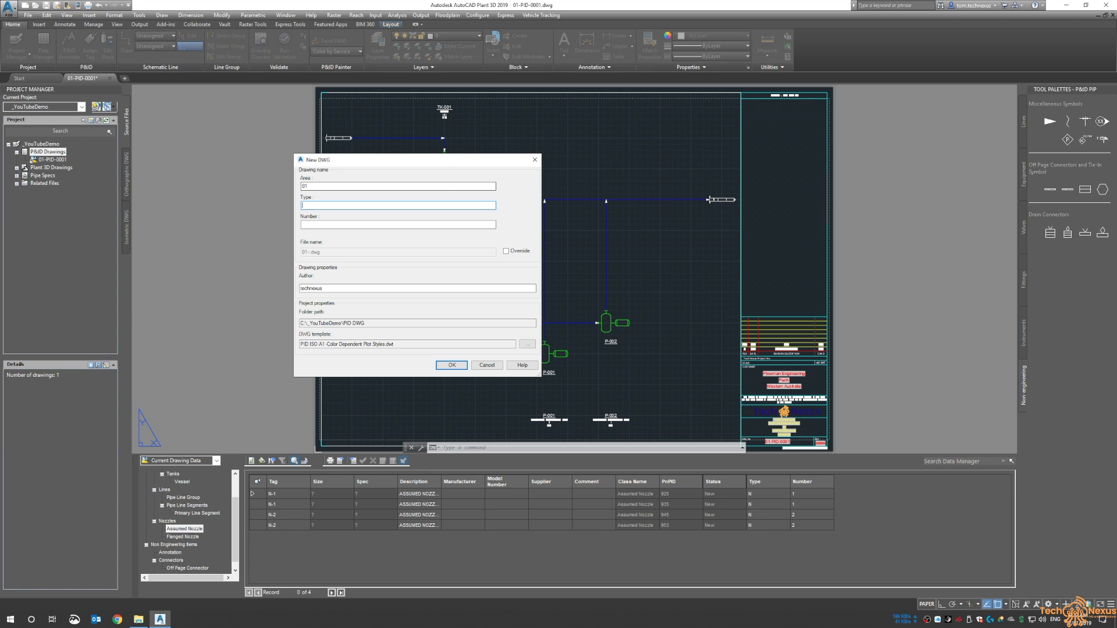
{"action": "type", "text": "pid"}
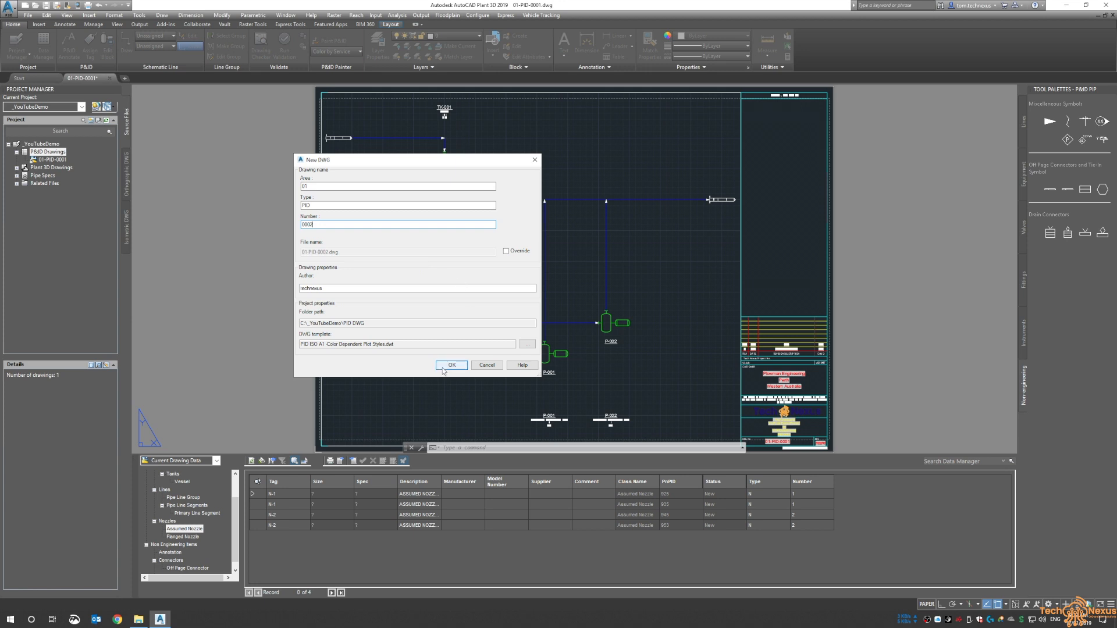
Choose TECHNEXUS_A1_PID_TEMPLATE from the Titleblocks folder on the PUBLIC (Z:) drive as the DWG template and create the drawing
{"action": "left_click", "coordinate": [535, 345]}
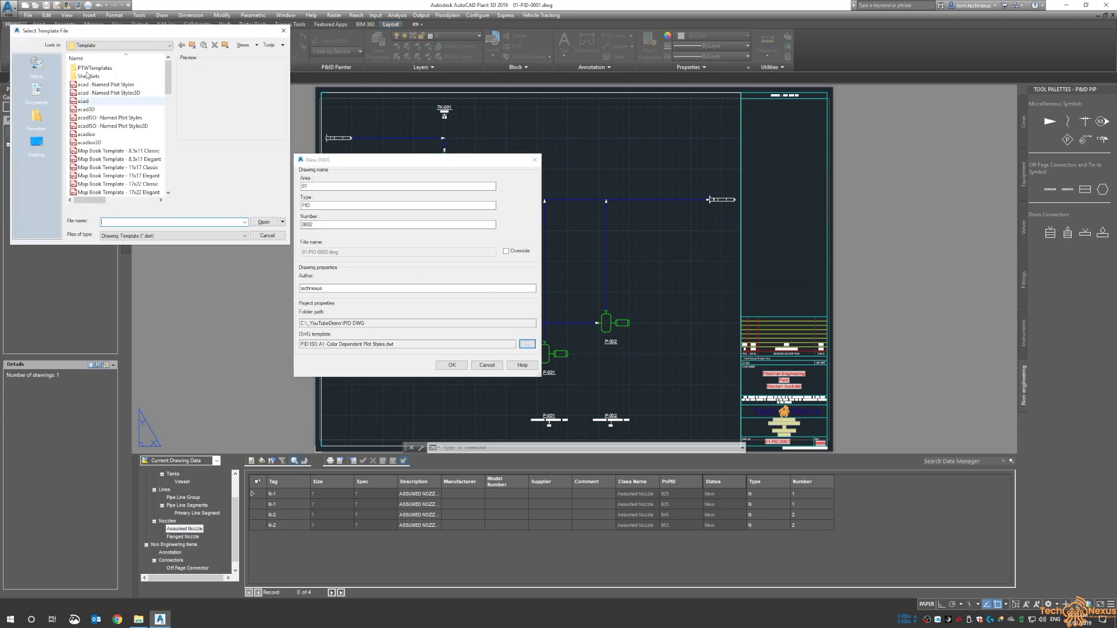
{"action": "left_click", "coordinate": [100, 46]}
{"action": "left_click", "coordinate": [110, 165]}
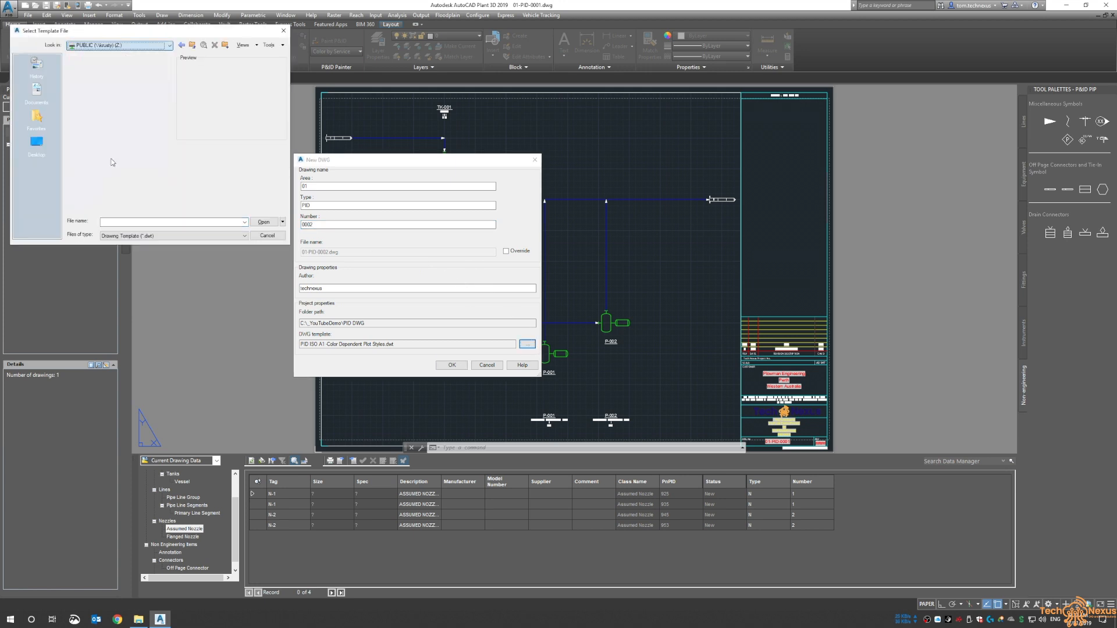
{"action": "double_click", "coordinate": [103, 85]}
{"action": "double_click", "coordinate": [100, 68]}
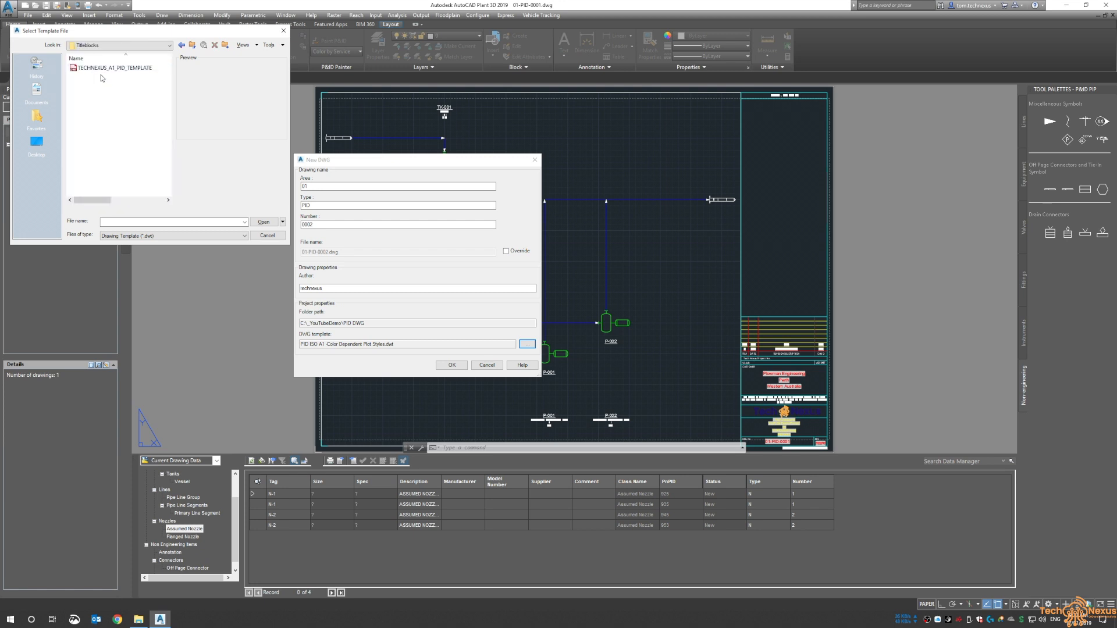
{"action": "left_click", "coordinate": [101, 68]}
{"action": "left_click", "coordinate": [261, 222]}
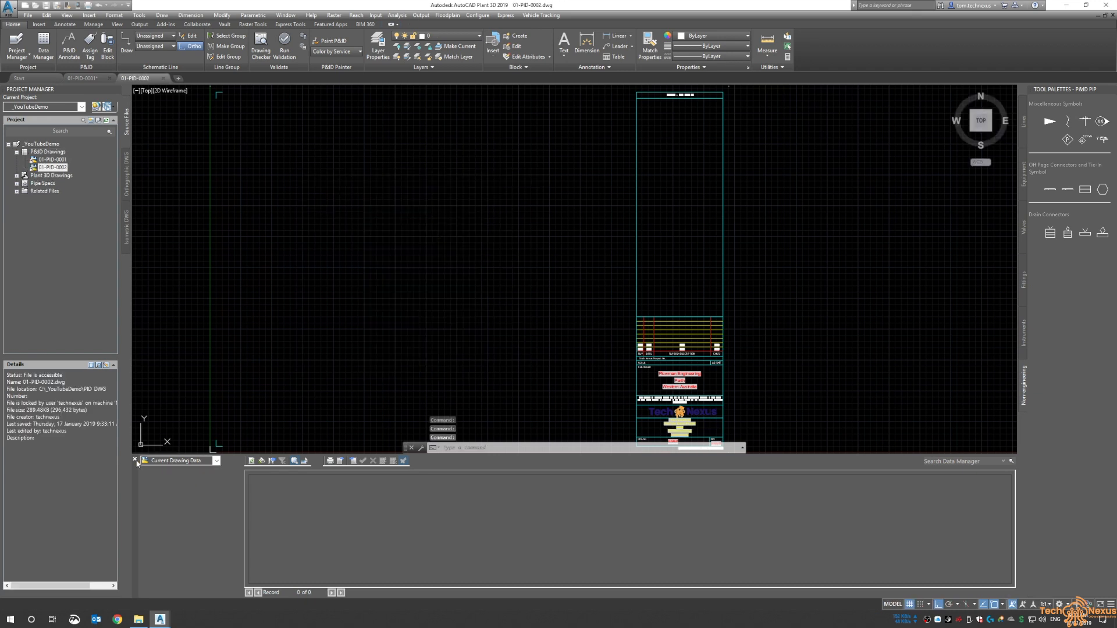
Close the Data Manager and zoom to the extents of the new drawing 01-PID-0002
{"action": "left_click", "coordinate": [135, 460]}
{"action": "type", "text": "Z"}
{"action": "key", "text": "Return"}
{"action": "type", "text": "E"}
{"action": "key", "text": "Return"}
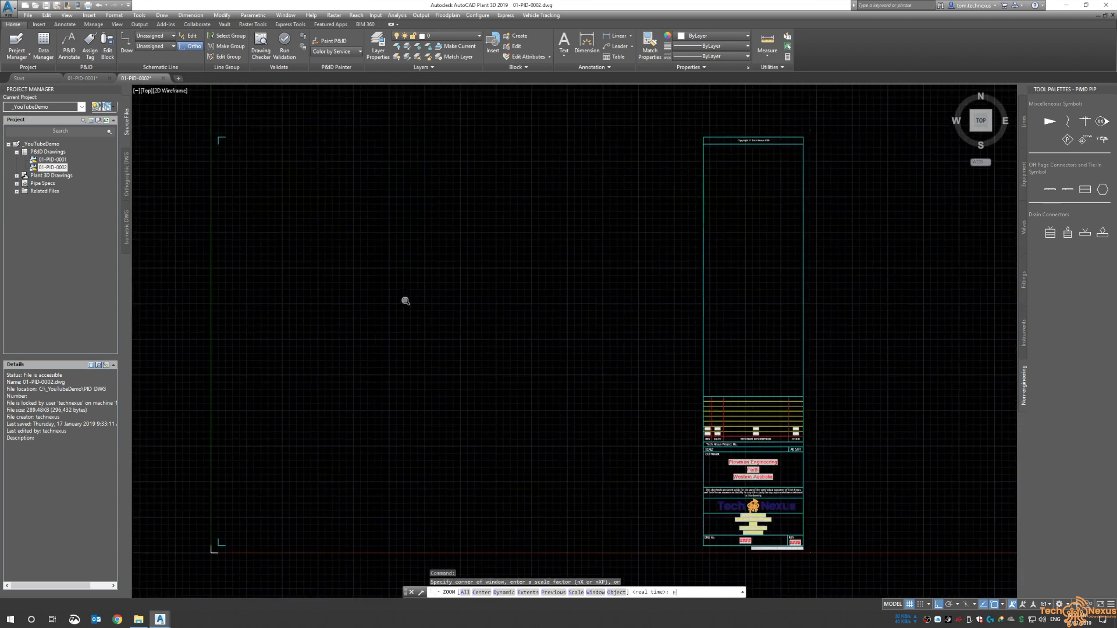
{"action": "middle_click_drag", "start_coordinate": [386, 242], "coordinate": [493, 289]}
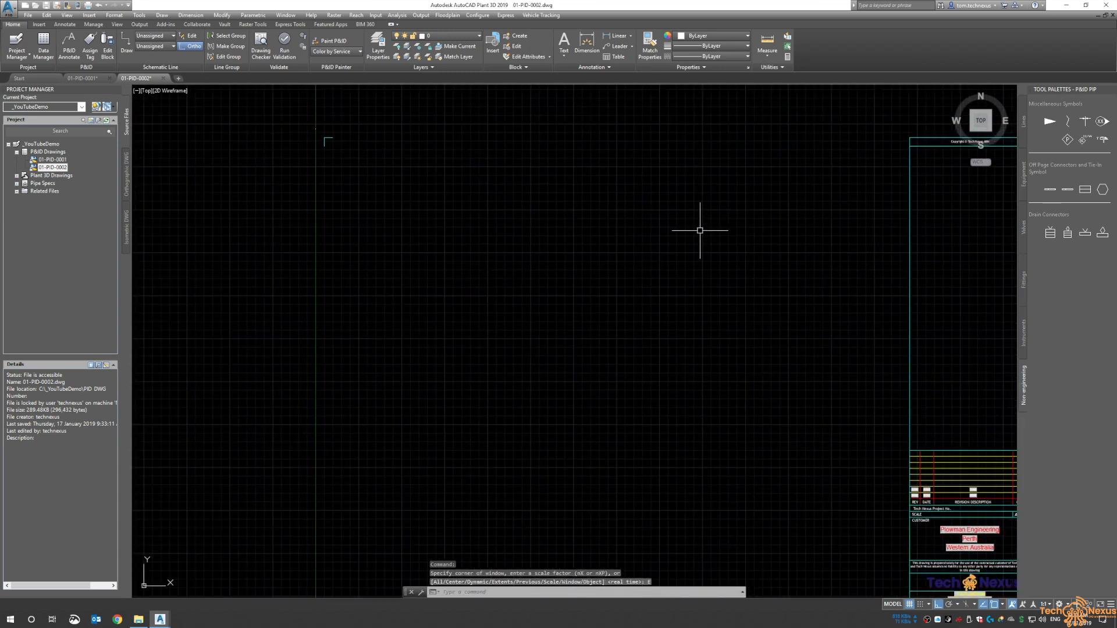
Draw a stepped pipe line running horizontally, down, and horizontally again in the upper part of the 01-PID-0002 sheet
{"action": "left_click", "coordinate": [1025, 121]}
{"action": "left_click", "coordinate": [1050, 121]}
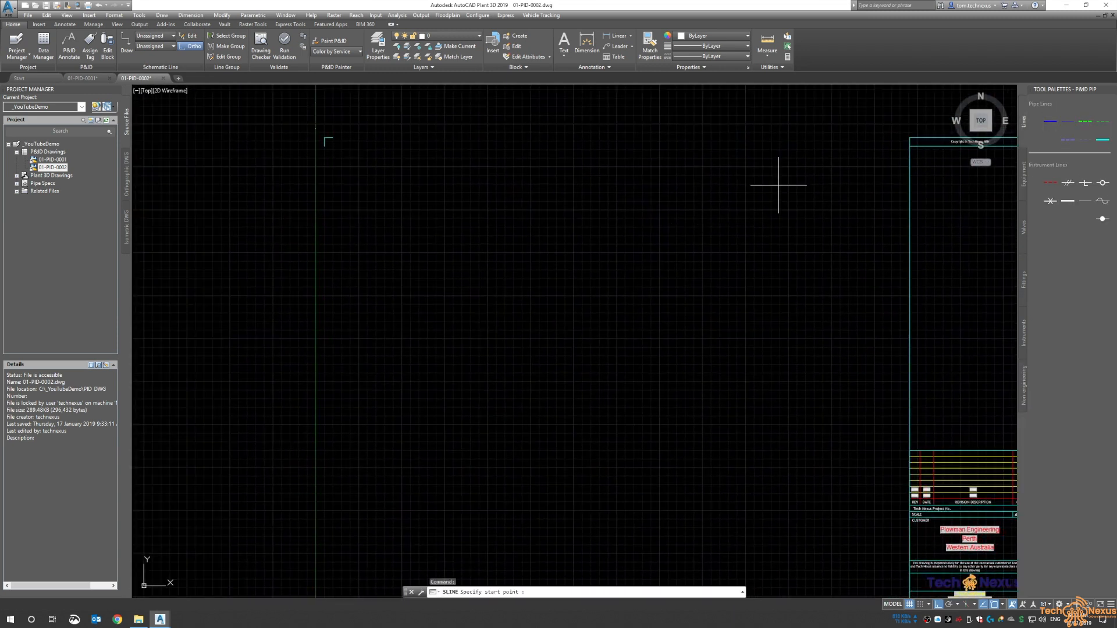
{"action": "left_click", "coordinate": [401, 253]}
{"action": "left_click", "coordinate": [531, 252]}
{"action": "left_click", "coordinate": [531, 336]}
{"action": "left_click", "coordinate": [572, 338]}
{"action": "key", "text": "Return"}
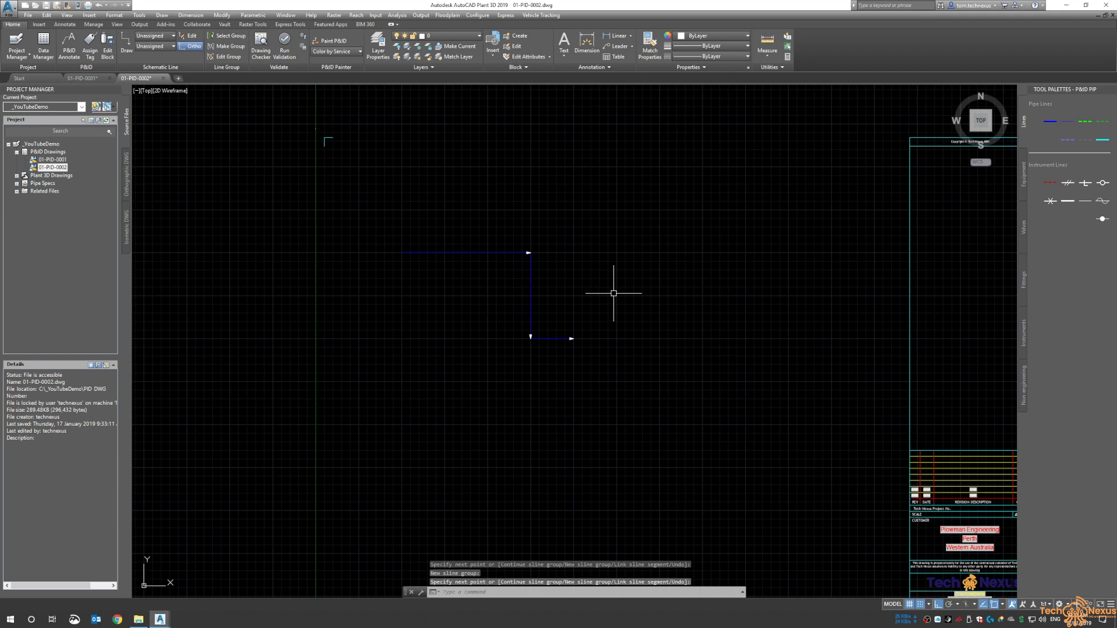
Place an off page connector at the start of the stepped pipe line
{"action": "left_click", "coordinate": [1024, 385]}
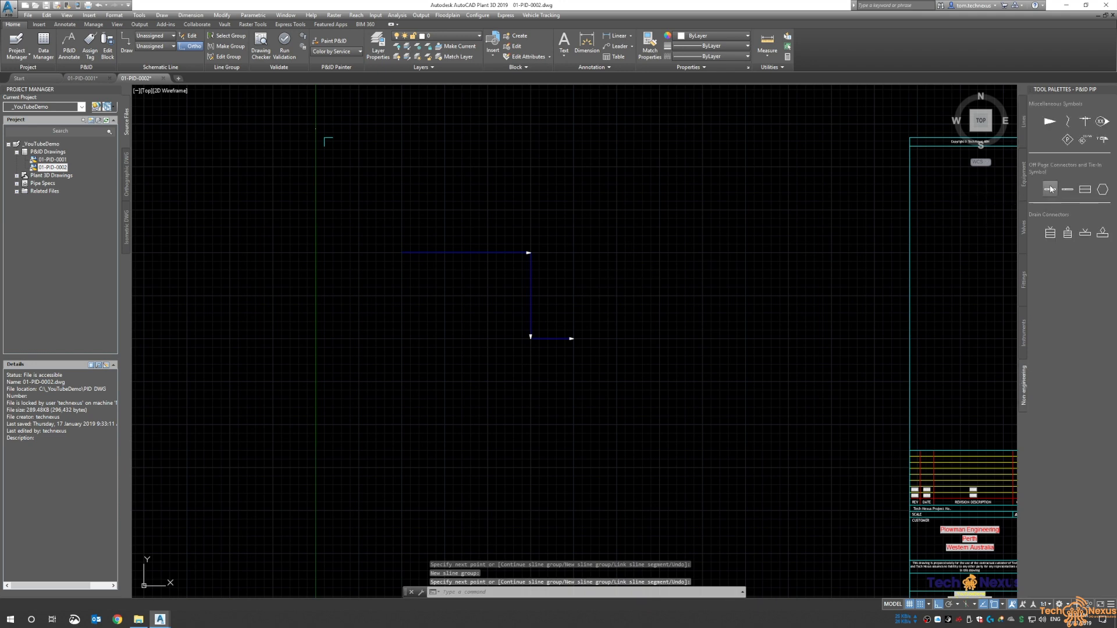
{"action": "left_click", "coordinate": [1050, 189]}
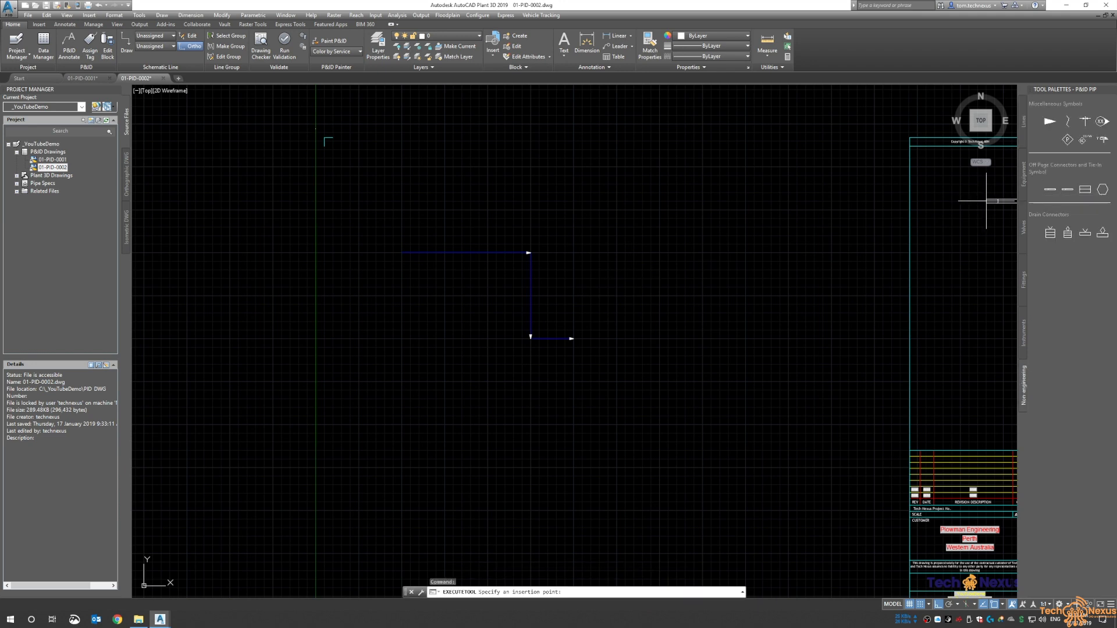
{"action": "left_click", "coordinate": [401, 253]}
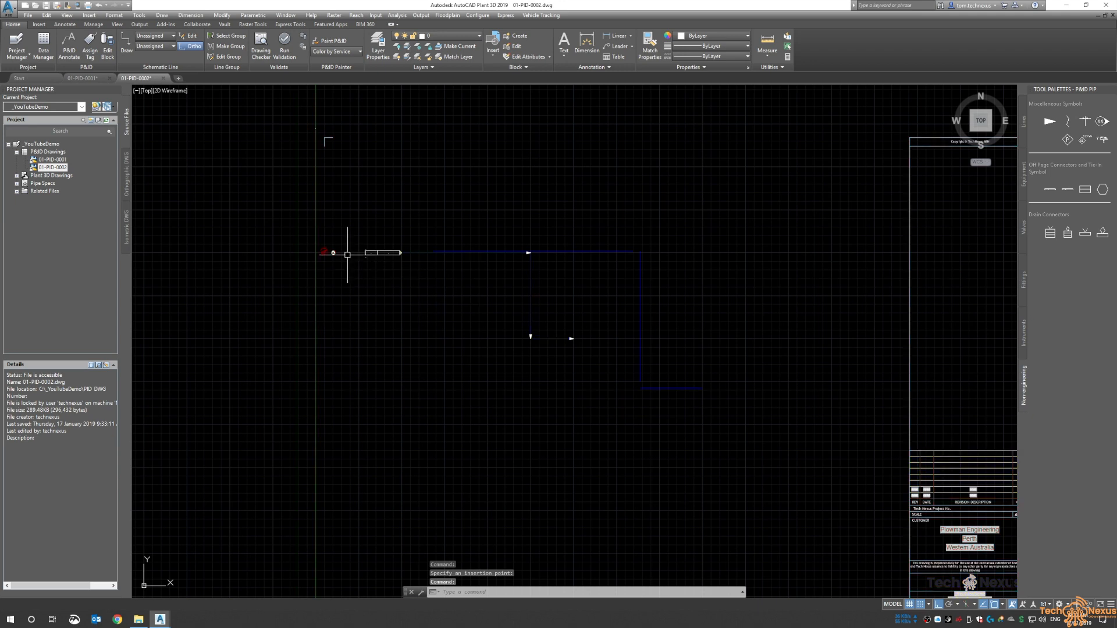
{"action": "scroll", "coordinate": [337, 252], "scroll_direction": "up", "scroll_amount": 4}
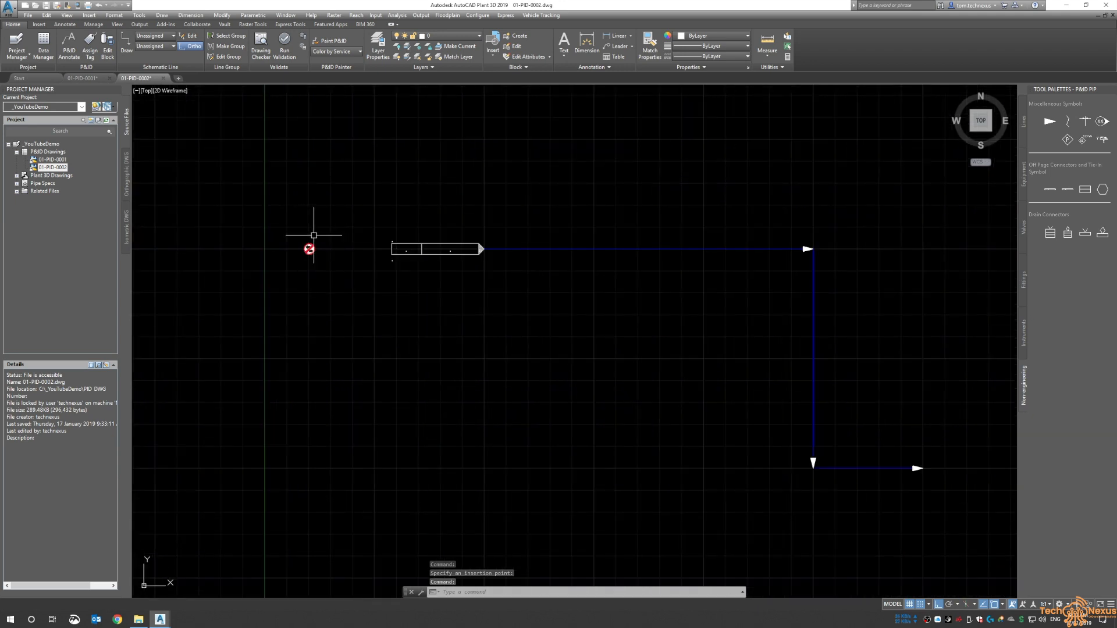
{"action": "type", "text": "z"}
{"action": "key", "text": "Return"}
{"action": "type", "text": "e"}
{"action": "key", "text": "Return"}
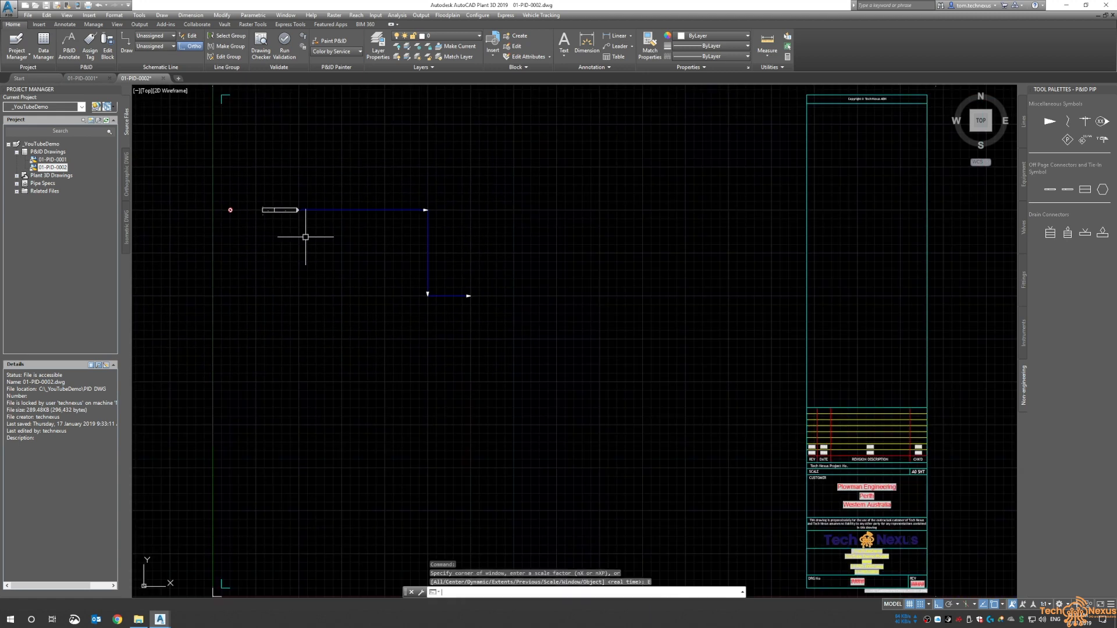
Switch to drawing 01-PID-0001, save it and close it
{"action": "left_click", "coordinate": [92, 79]}
{"action": "type", "text": "z"}
{"action": "key", "text": "Return"}
{"action": "type", "text": "e"}
{"action": "key", "text": "Return"}
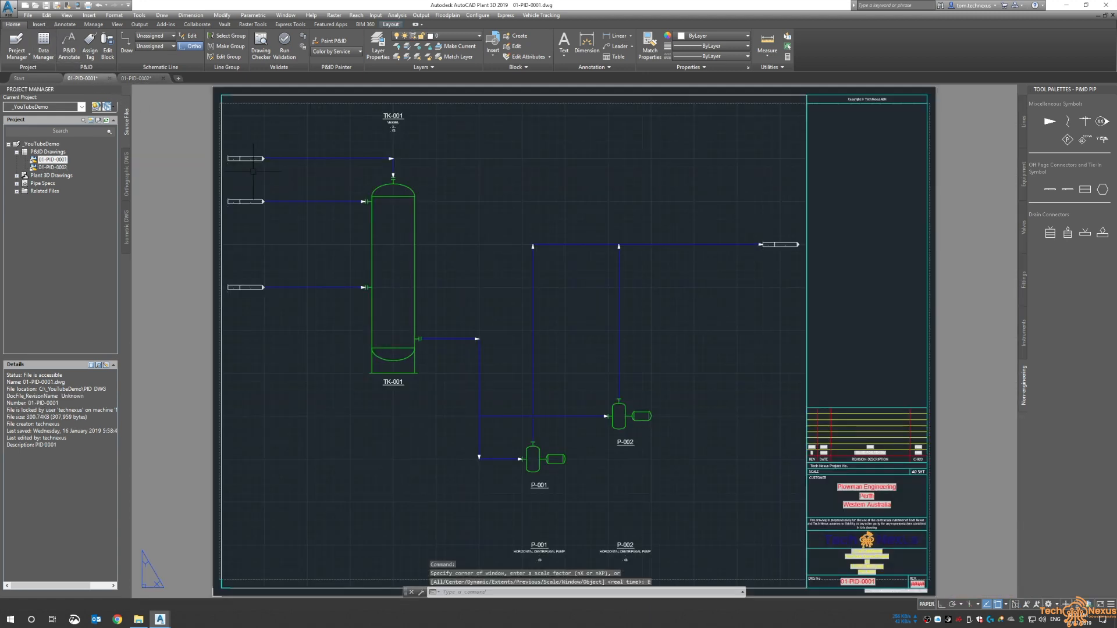
{"action": "left_click", "coordinate": [46, 5]}
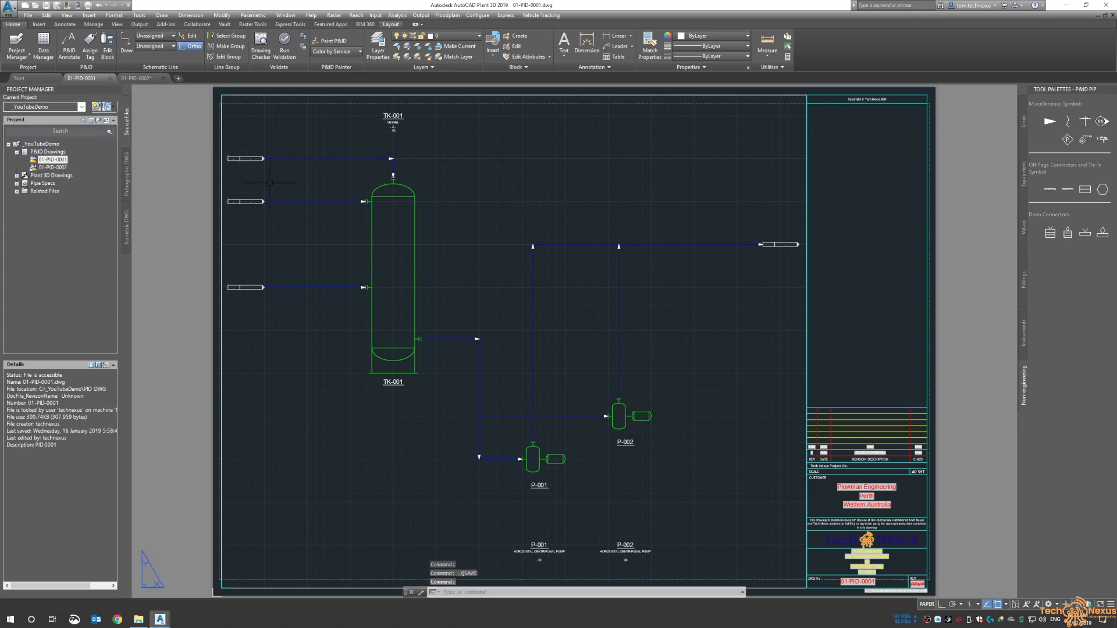
{"action": "left_click", "coordinate": [109, 78]}
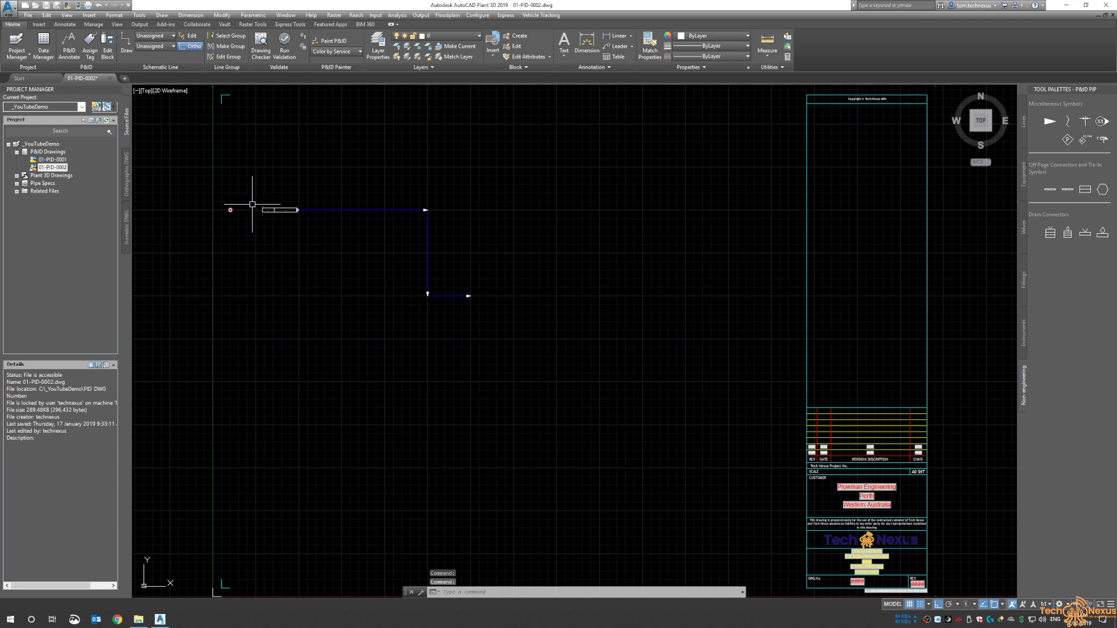
Try to connect the off page connector in 01-PID-0002 to one in another project drawing
{"action": "scroll", "coordinate": [225, 205], "scroll_direction": "up", "scroll_amount": 2}
{"action": "middle_click_drag", "start_coordinate": [216, 175], "coordinate": [275, 214]}
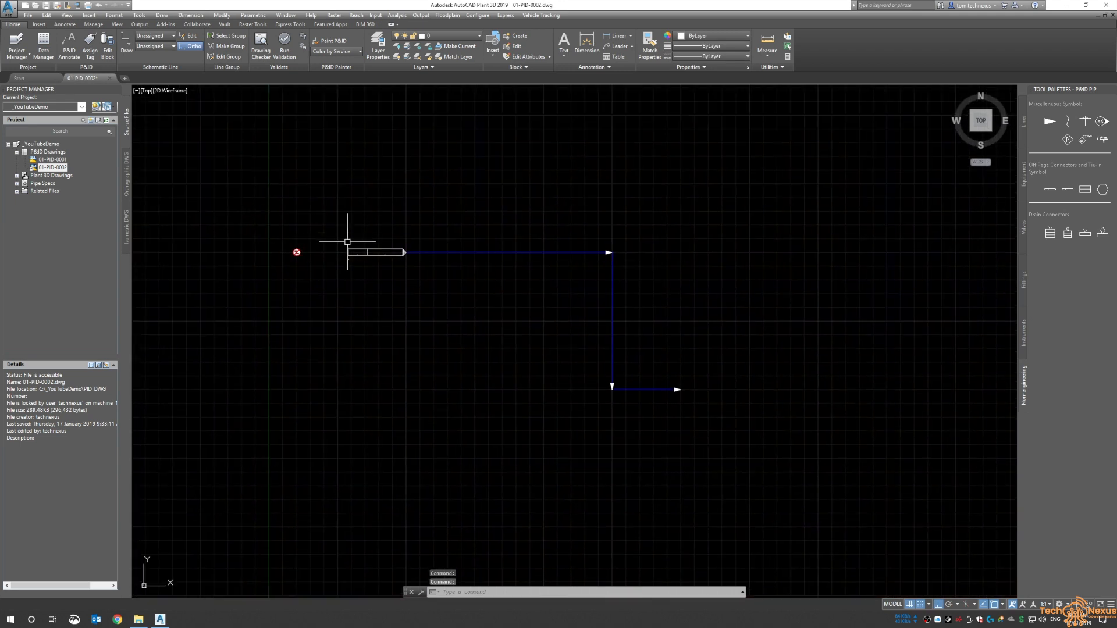
{"action": "left_click", "coordinate": [368, 251]}
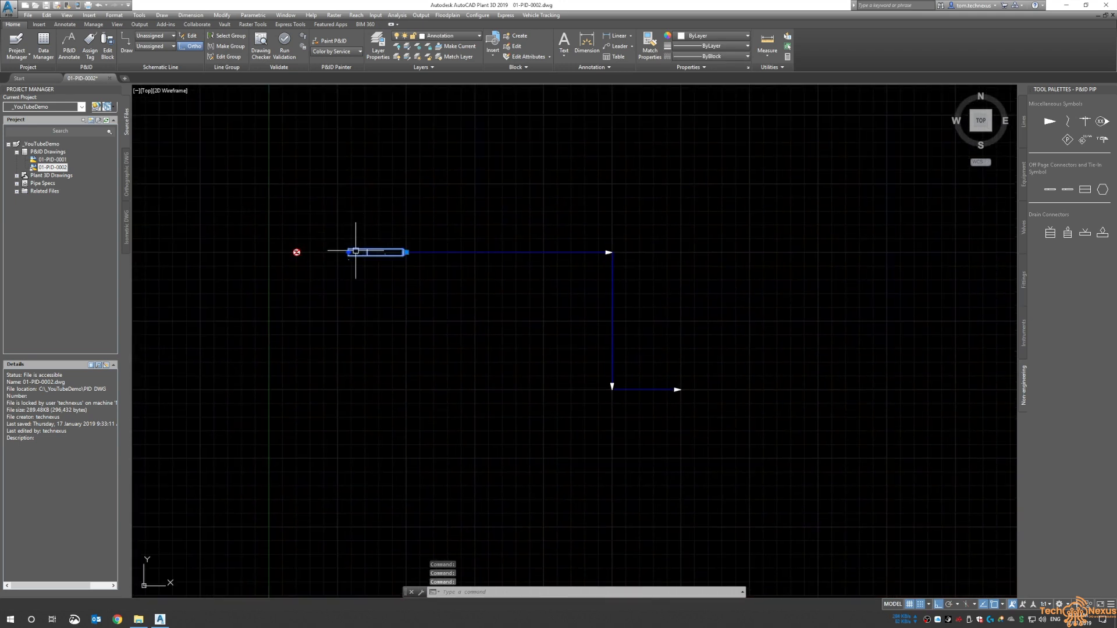
{"action": "scroll", "coordinate": [321, 241], "scroll_direction": "up", "scroll_amount": 2}
{"action": "scroll", "coordinate": [321, 241], "scroll_direction": "up", "scroll_amount": 2}
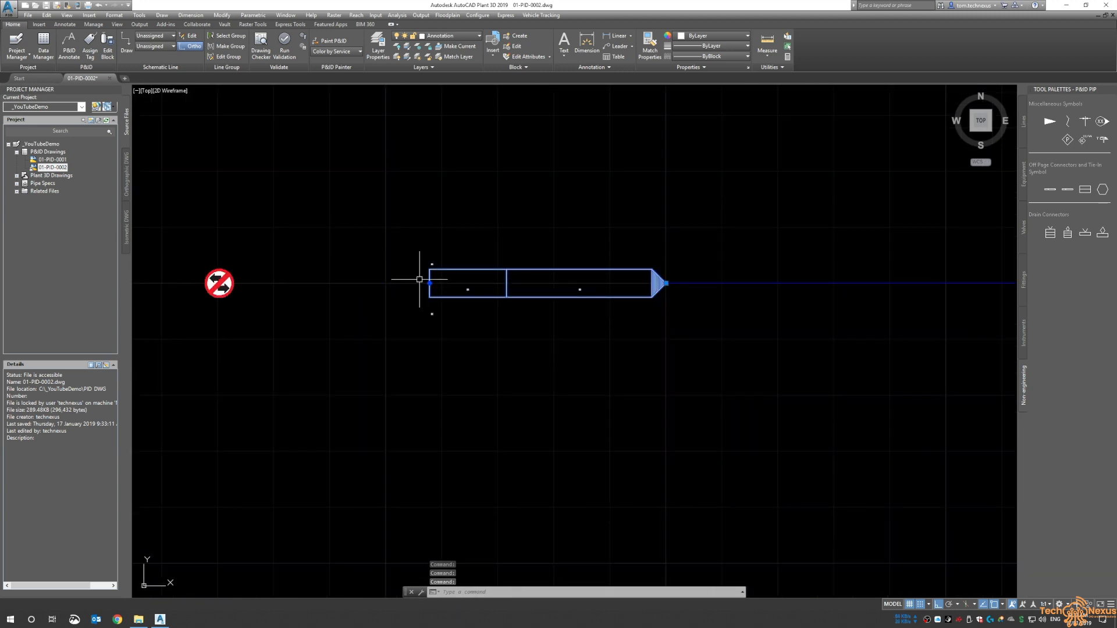
{"action": "mouse_move", "coordinate": [429, 283]}
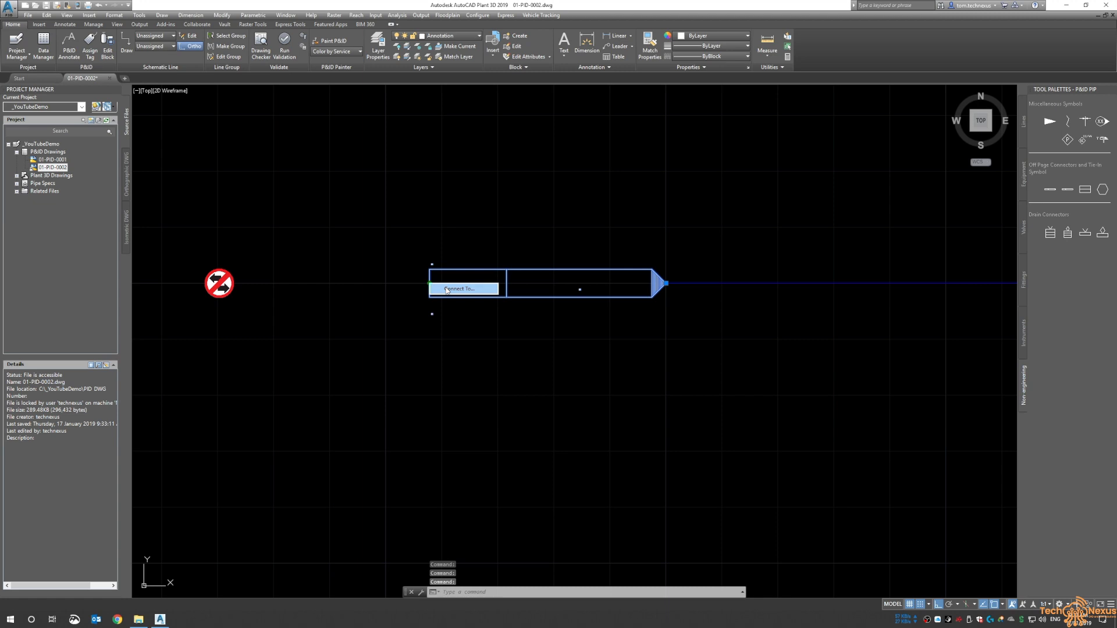
{"action": "left_click", "coordinate": [447, 289]}
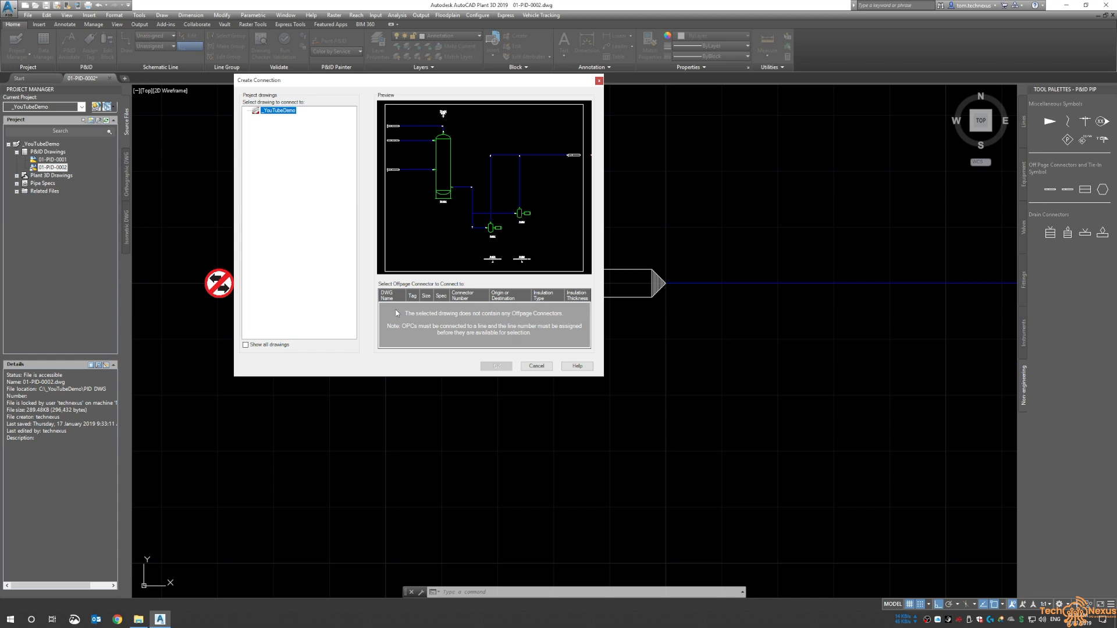
{"action": "left_click", "coordinate": [536, 365]}
Reopen drawing 01-PID-0001 and assign line number 1000 to TK-001's top inlet line, with annotation placement turned off
{"action": "double_click", "coordinate": [45, 160]}
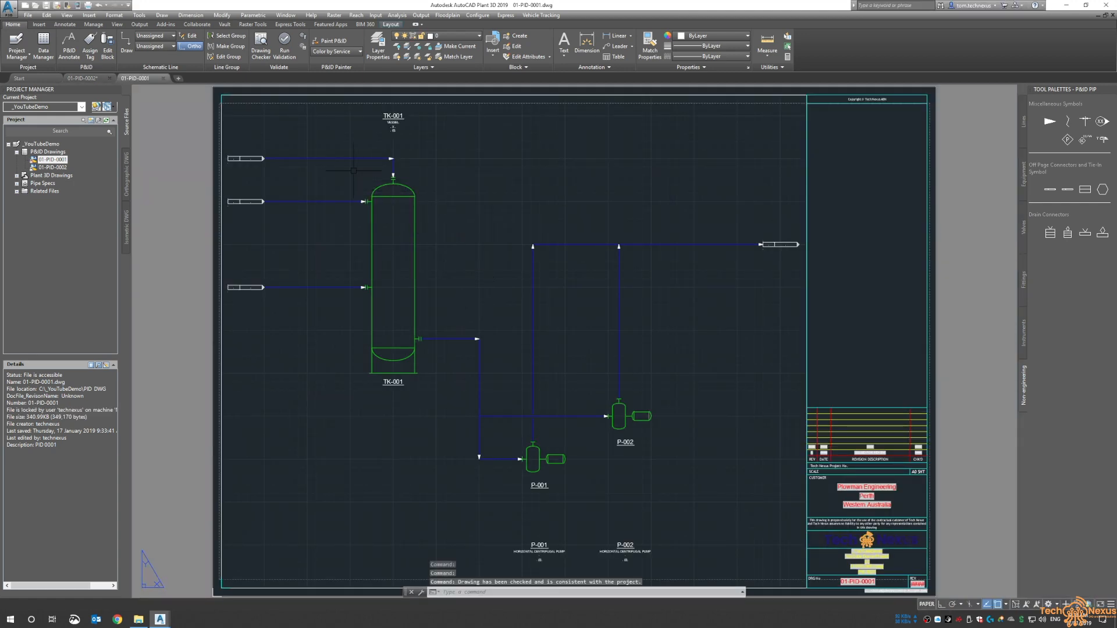
{"action": "double_click", "coordinate": [326, 158]}
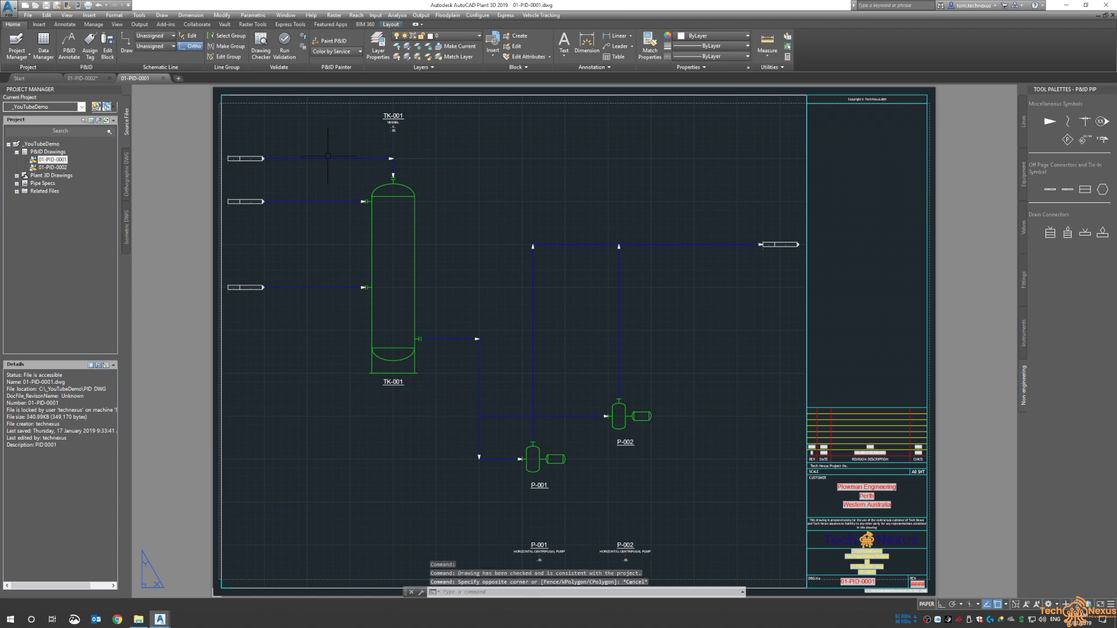
{"action": "left_click", "coordinate": [320, 159]}
{"action": "right_click", "coordinate": [323, 156]}
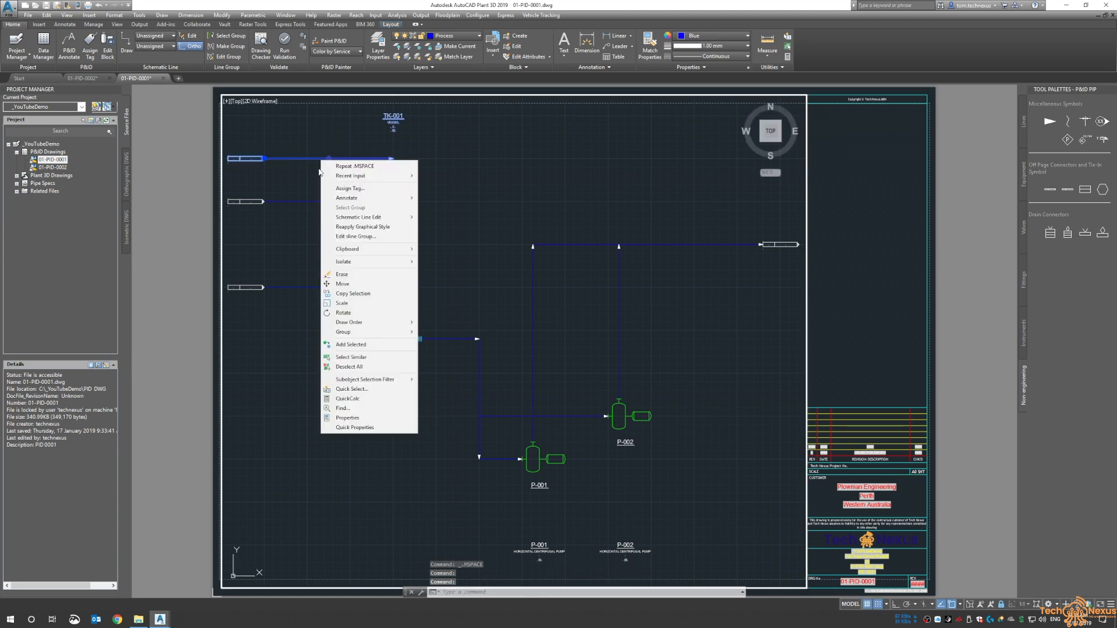
{"action": "key", "text": "Escape"}
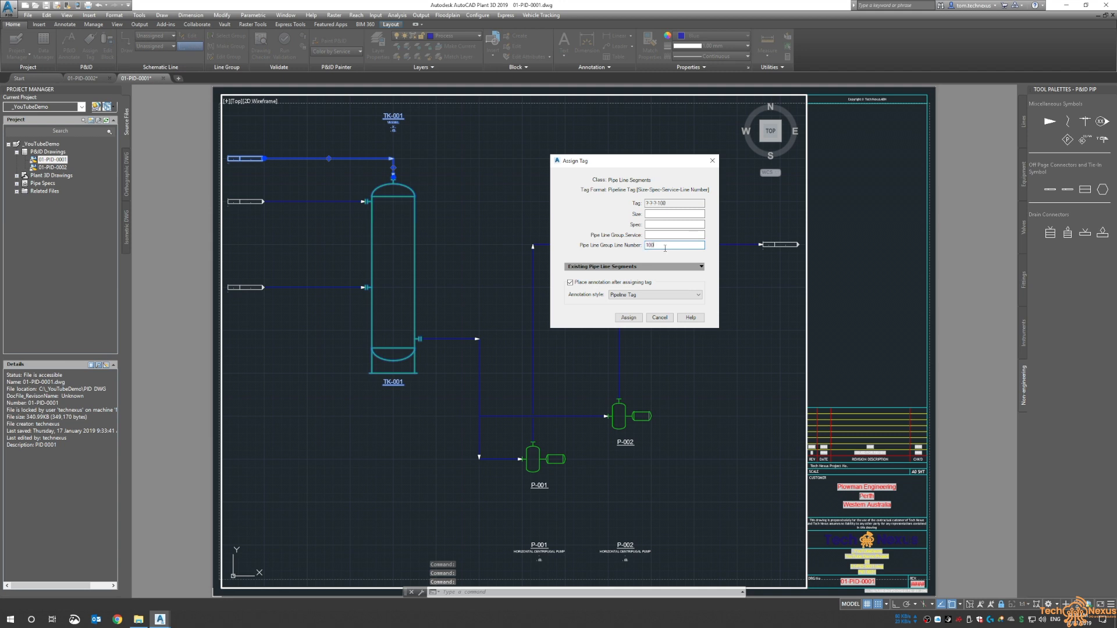
{"action": "left_click", "coordinate": [623, 284]}
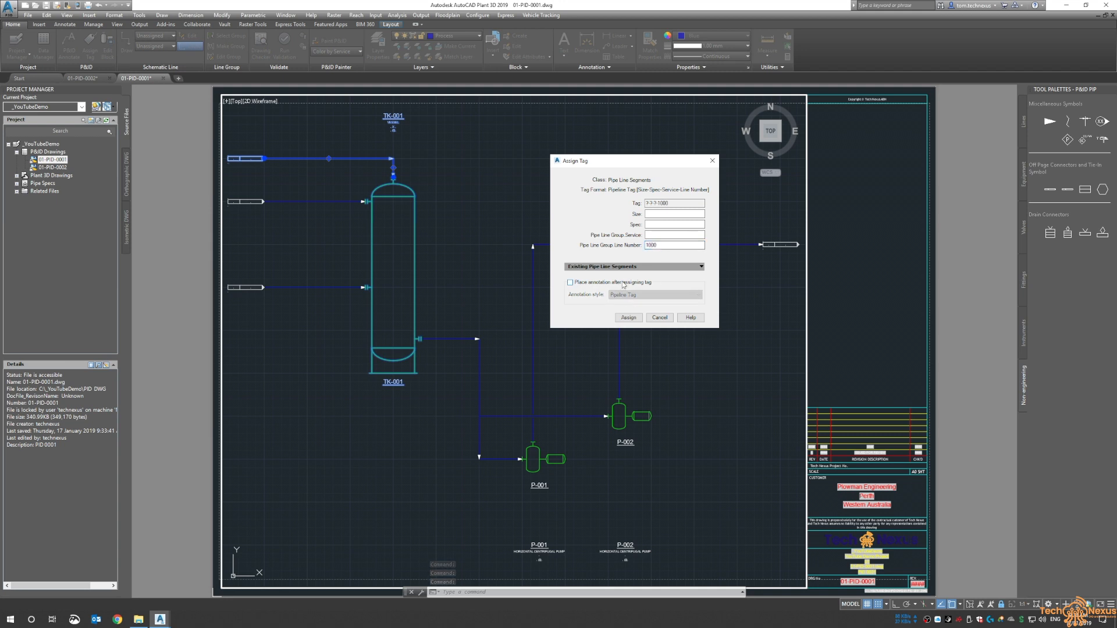
{"action": "left_click", "coordinate": [628, 318]}
Assign a line number to TK-001's upper side inlet line without placing an annotation
{"action": "left_click", "coordinate": [314, 201]}
{"action": "right_click", "coordinate": [317, 202]}
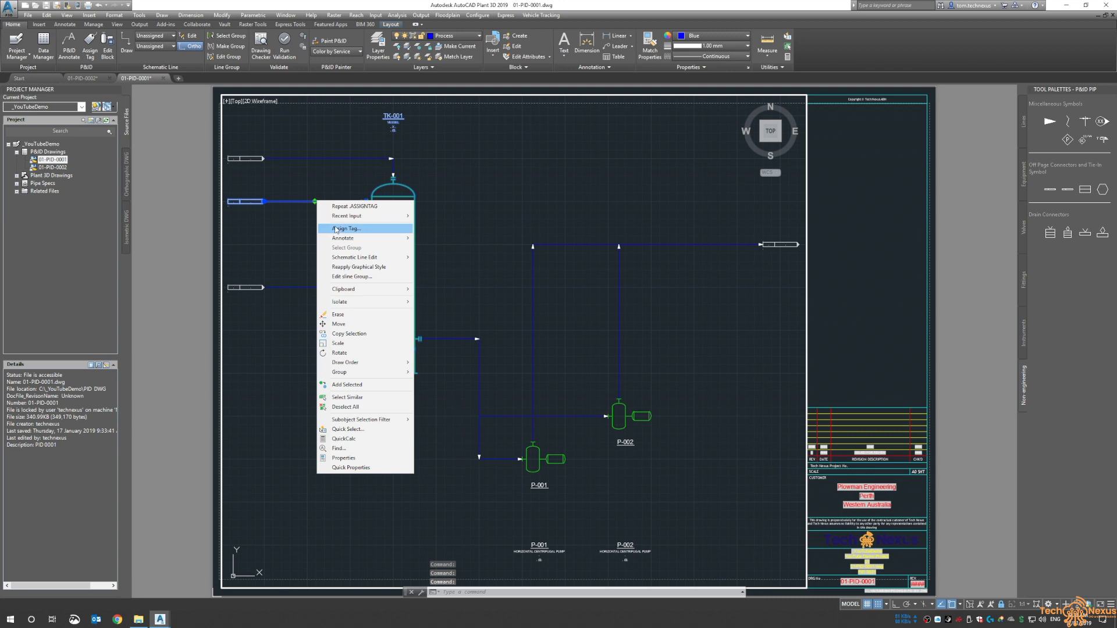
{"action": "left_click", "coordinate": [336, 229]}
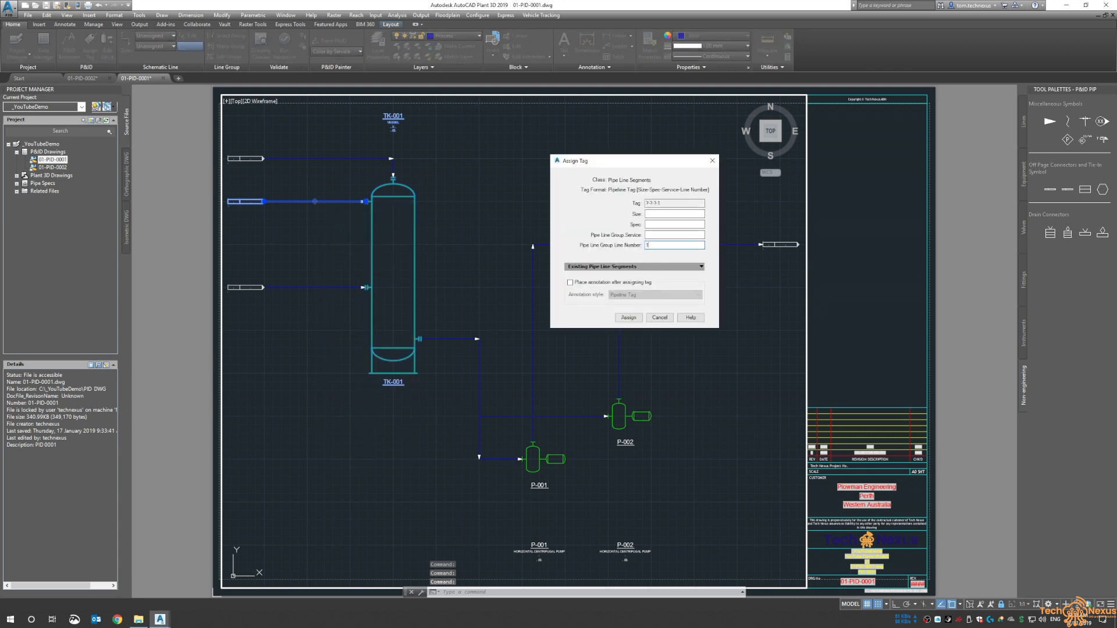
{"action": "left_click", "coordinate": [628, 318]}
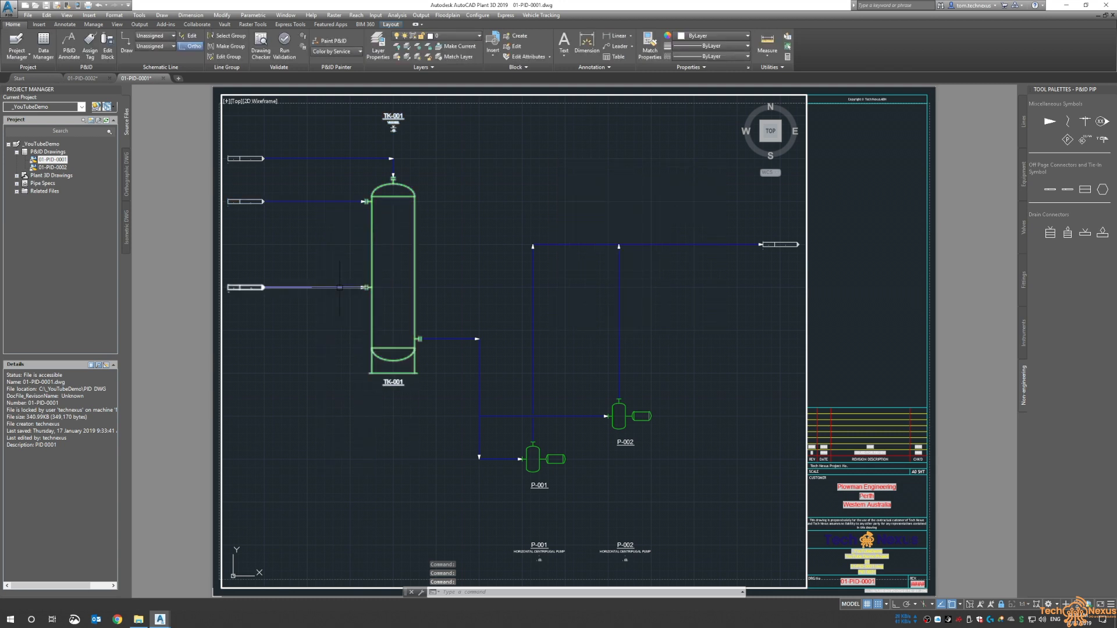
Assign line number 1002 to TK-001's lower side inlet line without placing an annotation
{"action": "left_click", "coordinate": [326, 288]}
{"action": "right_click", "coordinate": [340, 288]}
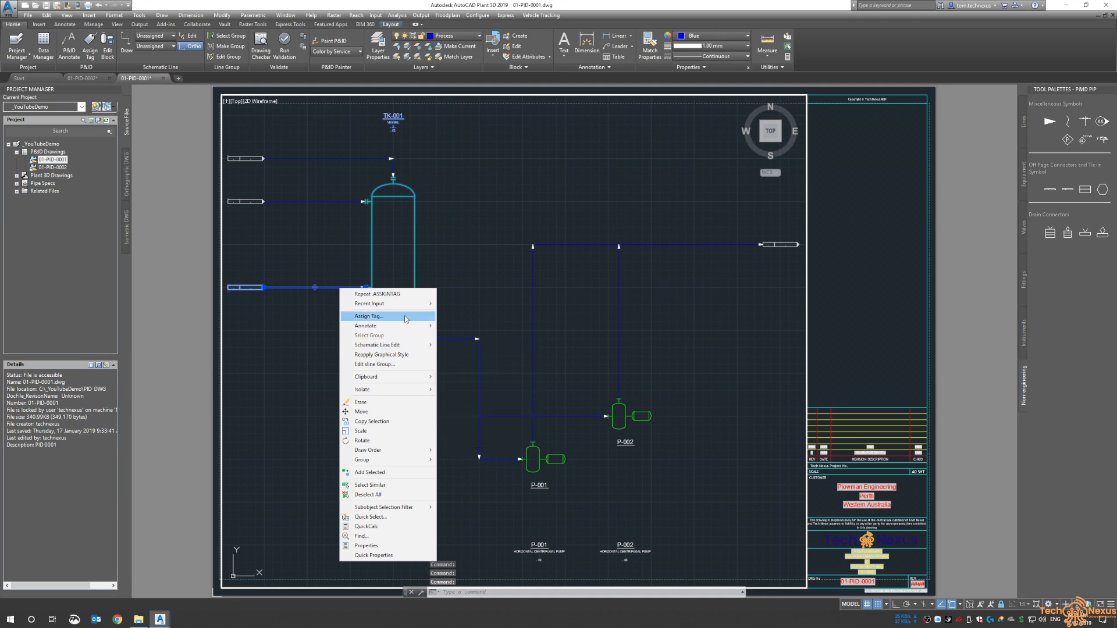
{"action": "left_click", "coordinate": [369, 316]}
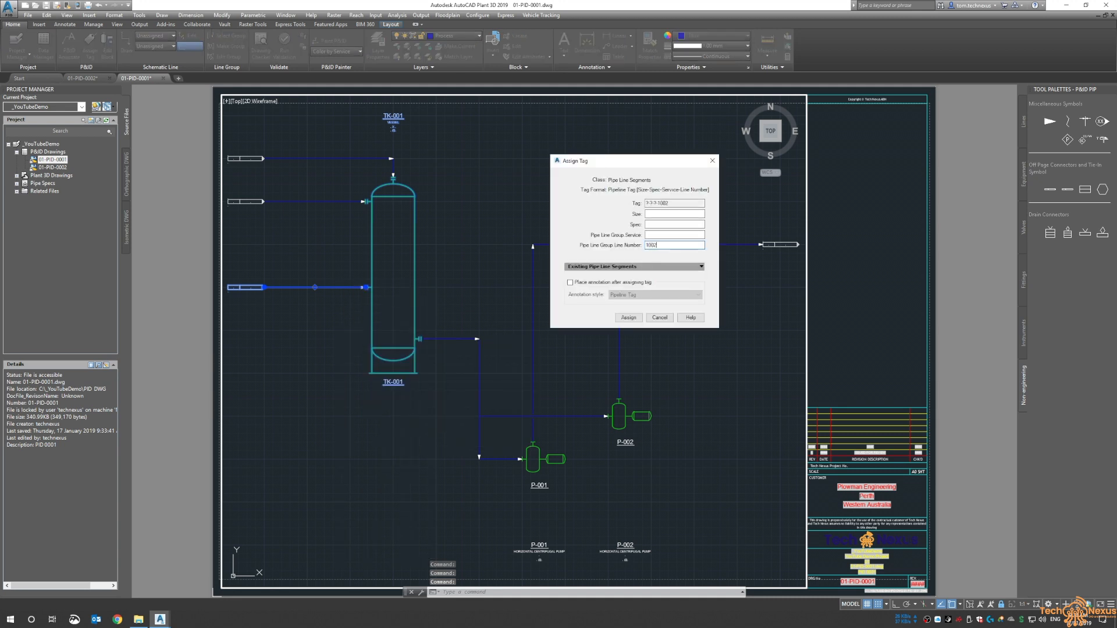
{"action": "left_click", "coordinate": [629, 318]}
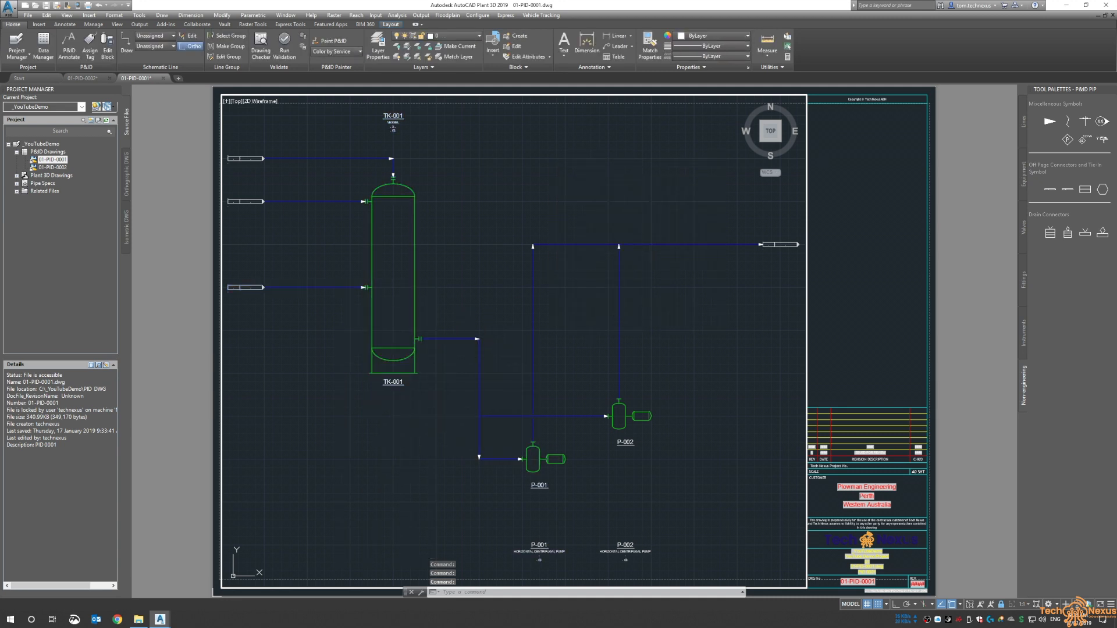
Assign a line number to the outlet line from TK-001 to pump P-001 without placing an annotation
{"action": "left_click", "coordinate": [465, 339]}
{"action": "right_click", "coordinate": [468, 340]}
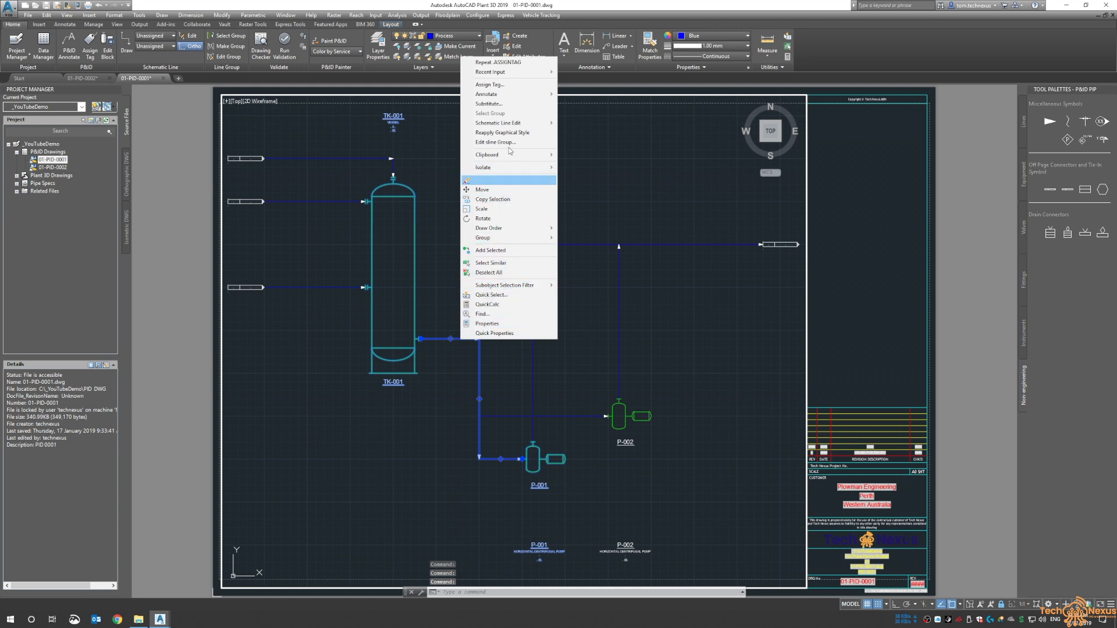
{"action": "left_click", "coordinate": [513, 85]}
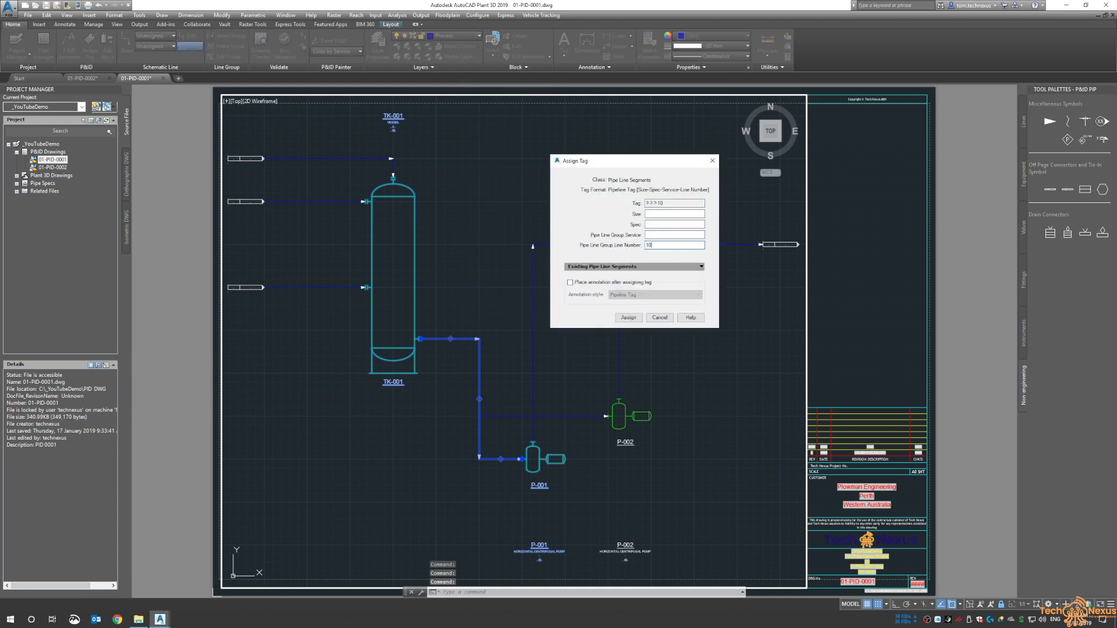
{"action": "left_click", "coordinate": [629, 318]}
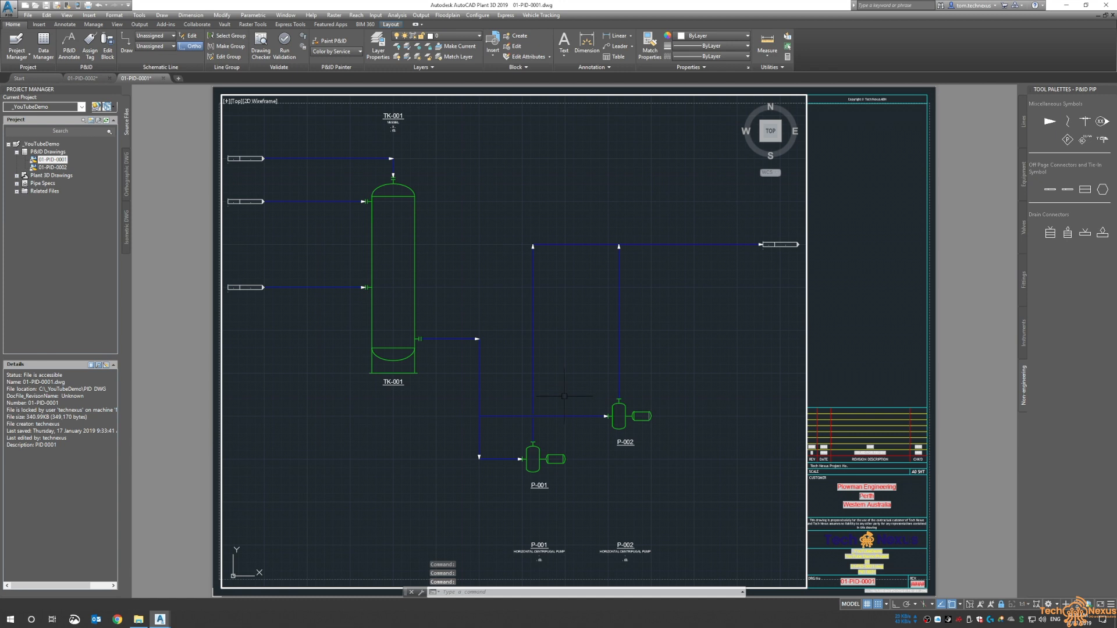
Assign a line number to the branch line feeding pump P-002 without placing an annotation
{"action": "left_click", "coordinate": [487, 416]}
{"action": "right_click", "coordinate": [498, 416]}
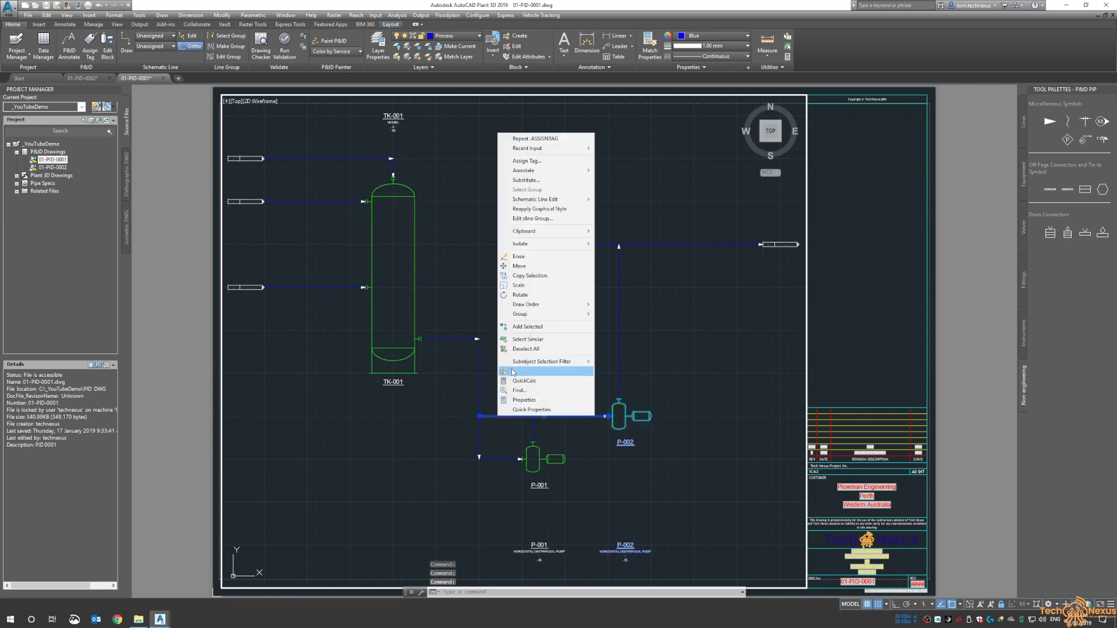
{"action": "left_click", "coordinate": [549, 163]}
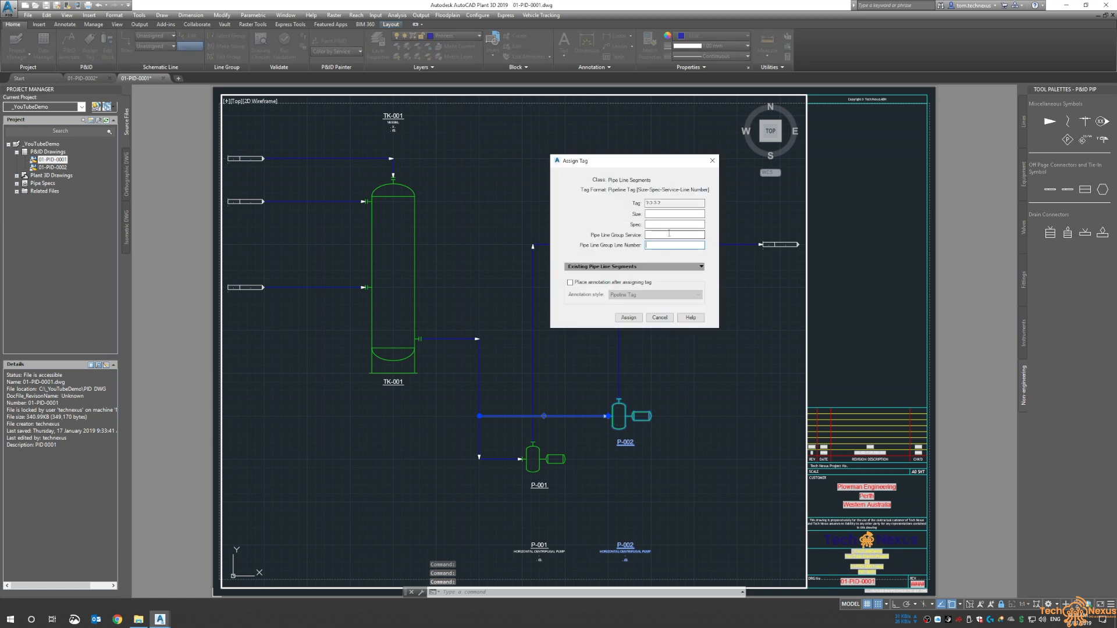
{"action": "left_click", "coordinate": [629, 318]}
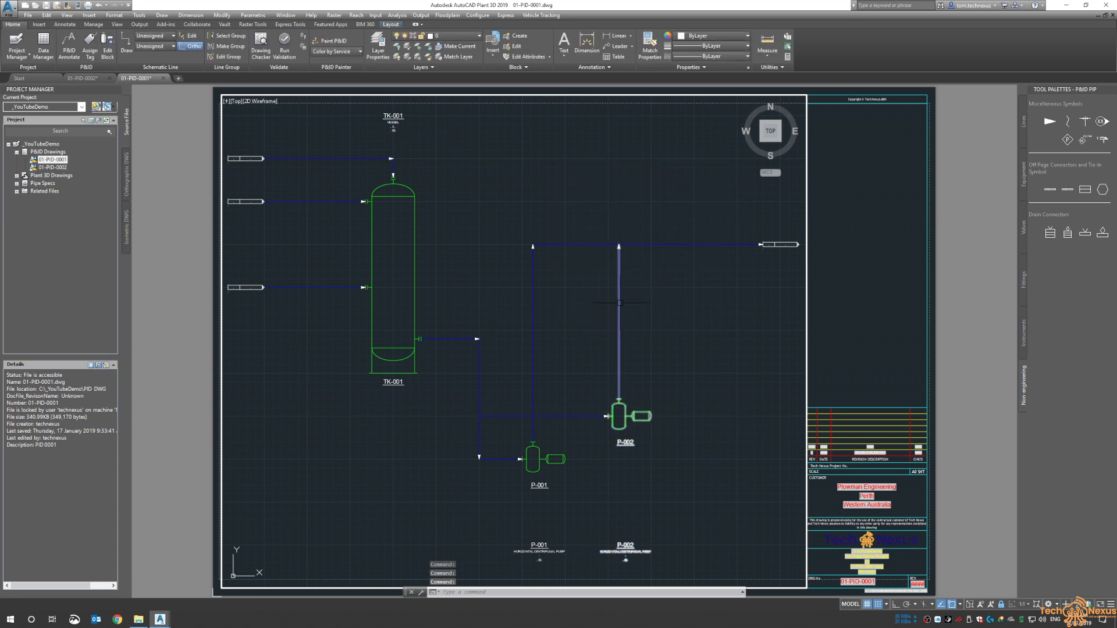
Assign line number 1005 to the discharge line from pump P-001 to the off page connector, without placing an annotation
{"action": "left_click", "coordinate": [531, 352]}
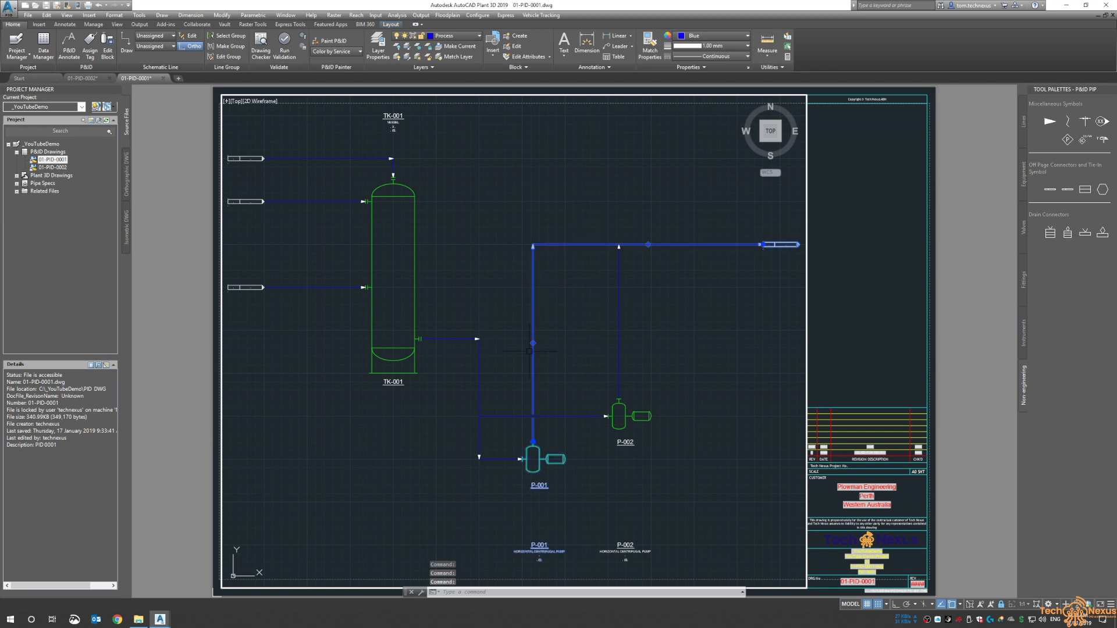
{"action": "right_click", "coordinate": [534, 265]}
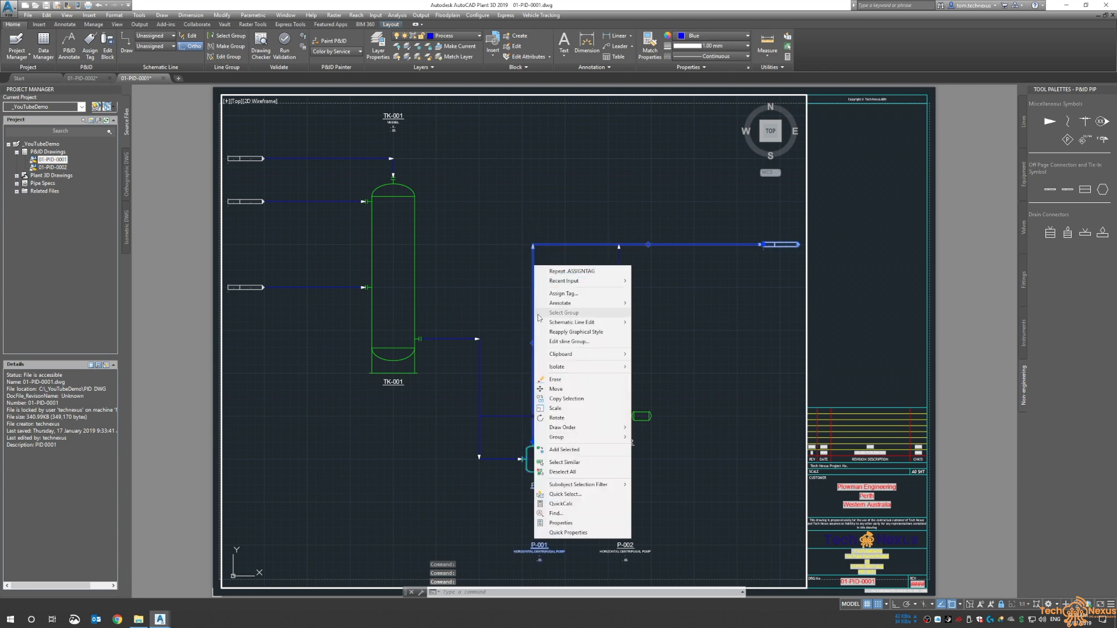
{"action": "left_click", "coordinate": [568, 294]}
{"action": "type", "text": "1005"}
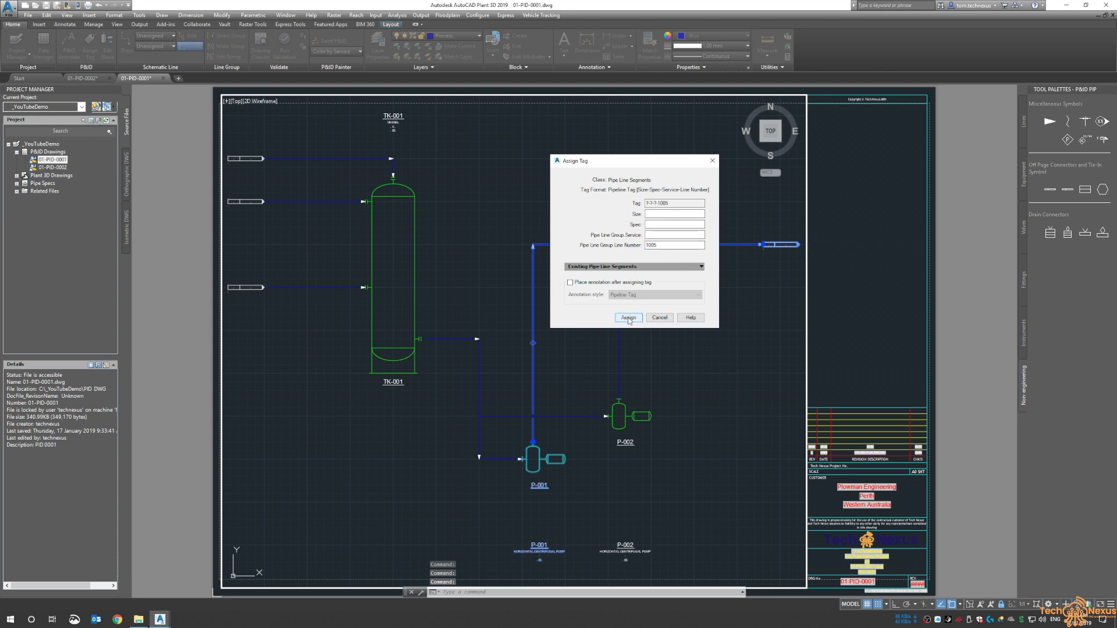
{"action": "left_click", "coordinate": [628, 318]}
Assign a line number to pump P-002's discharge line without placing an annotation
{"action": "left_click", "coordinate": [619, 291]}
{"action": "right_click", "coordinate": [620, 290]}
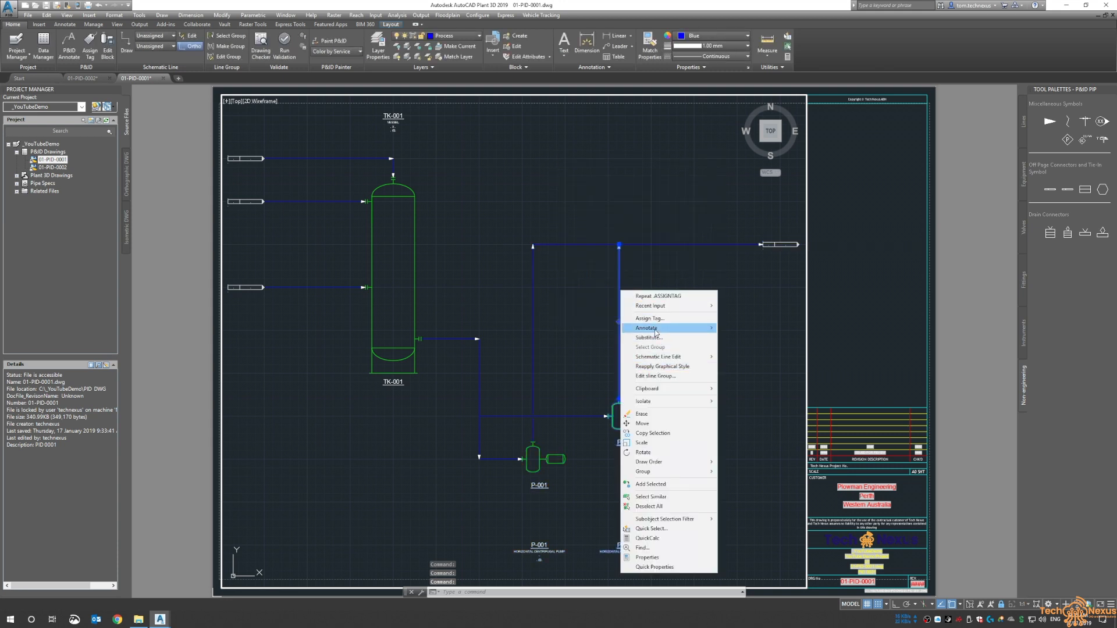
{"action": "left_click", "coordinate": [649, 318]}
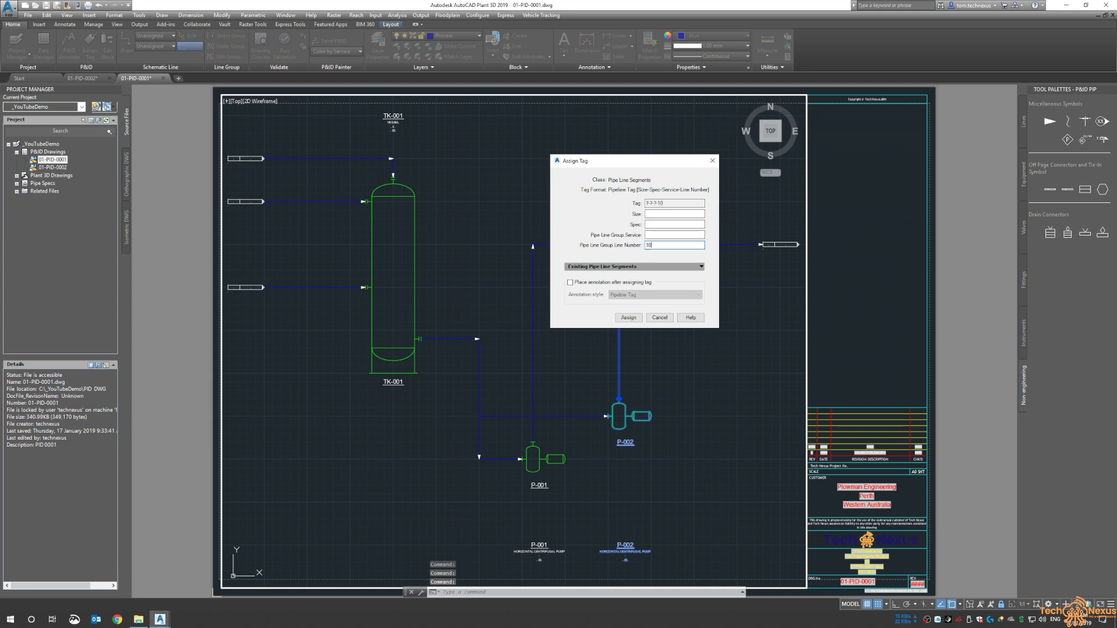
{"action": "left_click", "coordinate": [634, 319]}
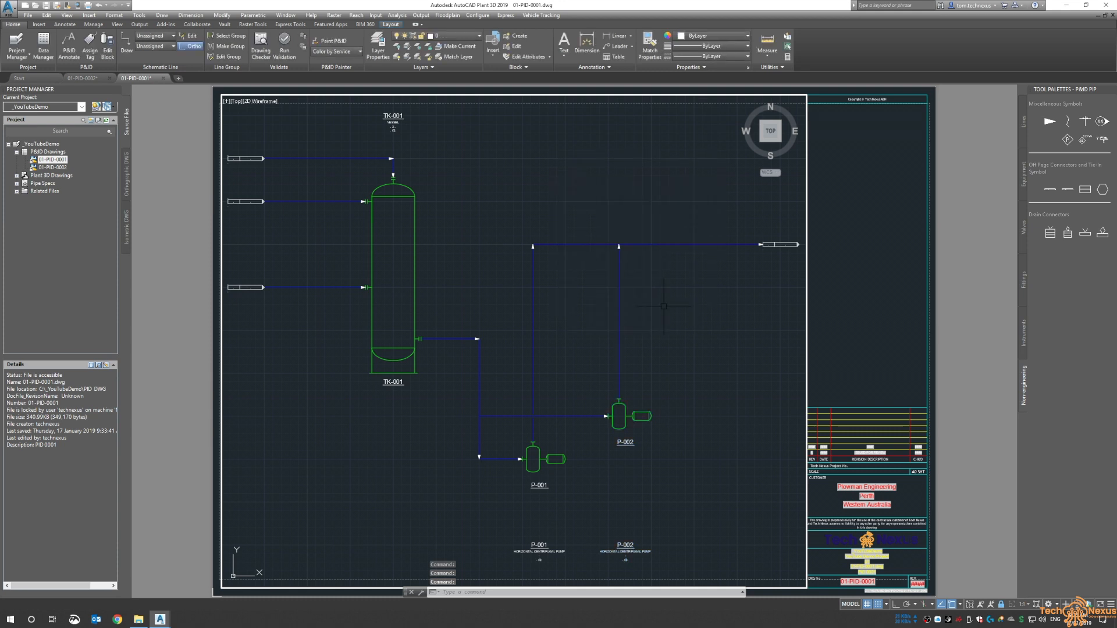
Place a pipeline tag annotation above the horizontal run of the 1005 line, near the outgoing off page connector
{"action": "scroll", "coordinate": [697, 250], "scroll_direction": "up", "scroll_amount": 5}
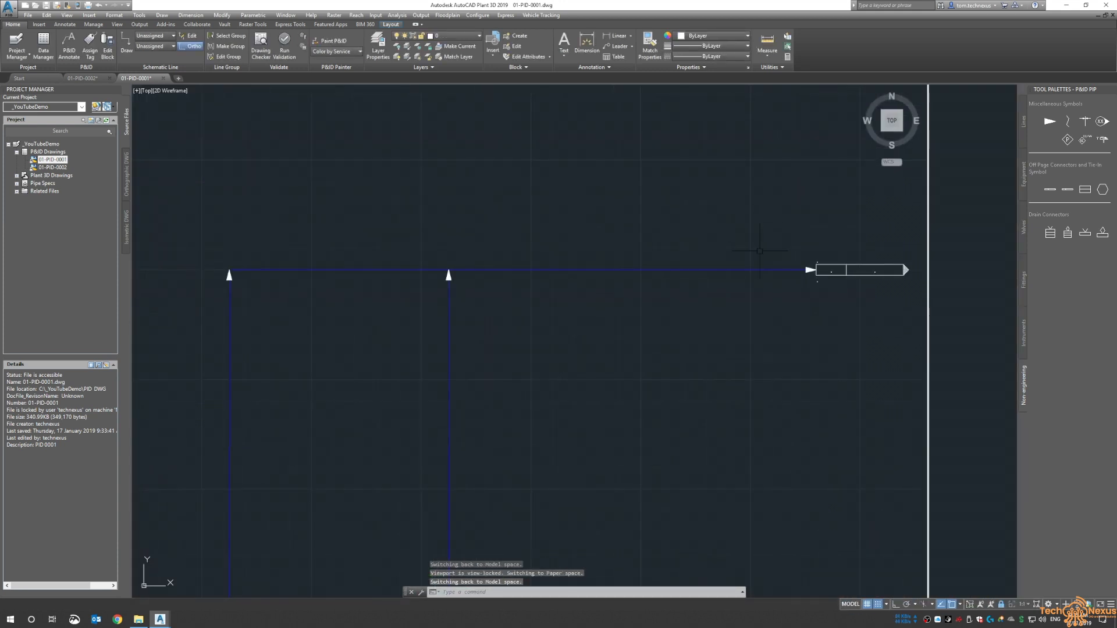
{"action": "left_click", "coordinate": [757, 269]}
{"action": "right_click", "coordinate": [758, 269]}
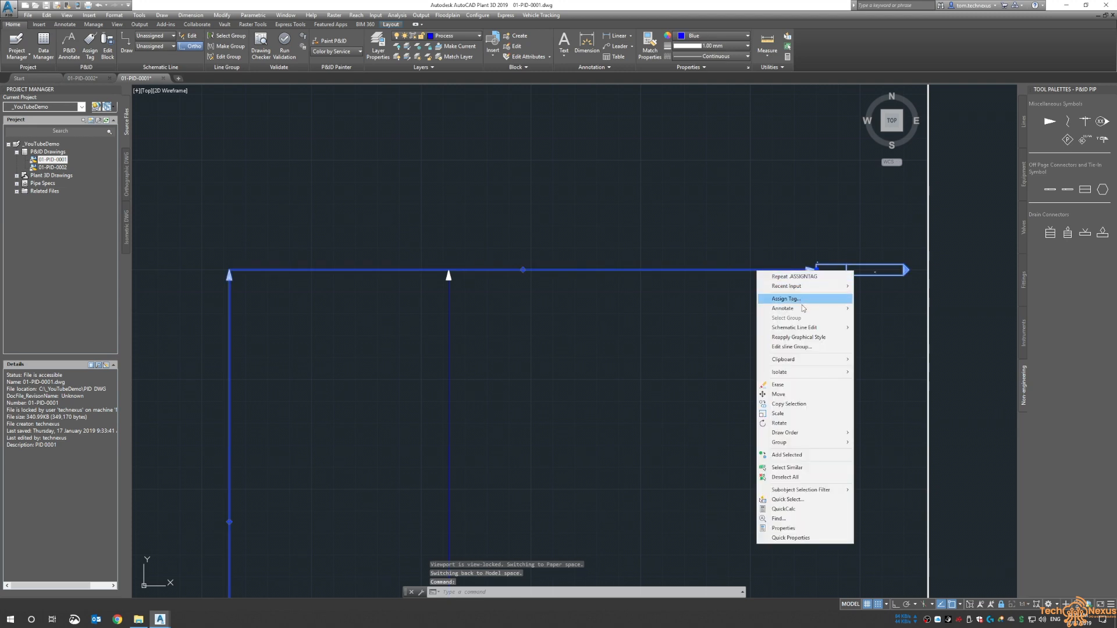
{"action": "mouse_move", "coordinate": [806, 310]}
{"action": "left_click", "coordinate": [878, 327]}
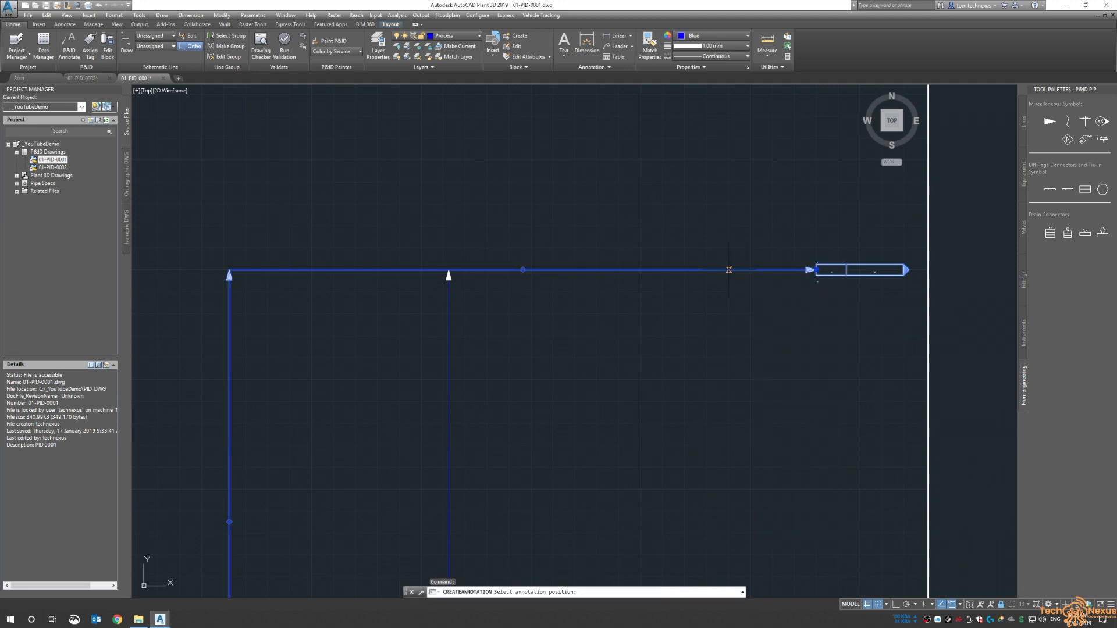
{"action": "left_click", "coordinate": [663, 247]}
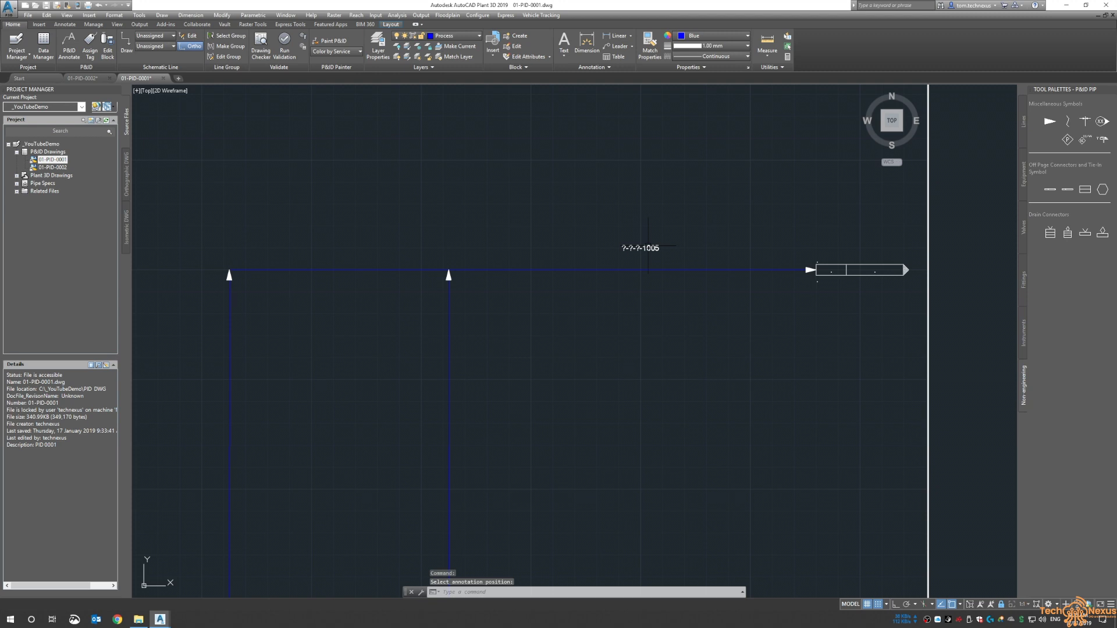
{"action": "scroll", "coordinate": [646, 233], "scroll_direction": "up", "scroll_amount": 2}
{"action": "scroll", "coordinate": [643, 231], "scroll_direction": "up", "scroll_amount": 2}
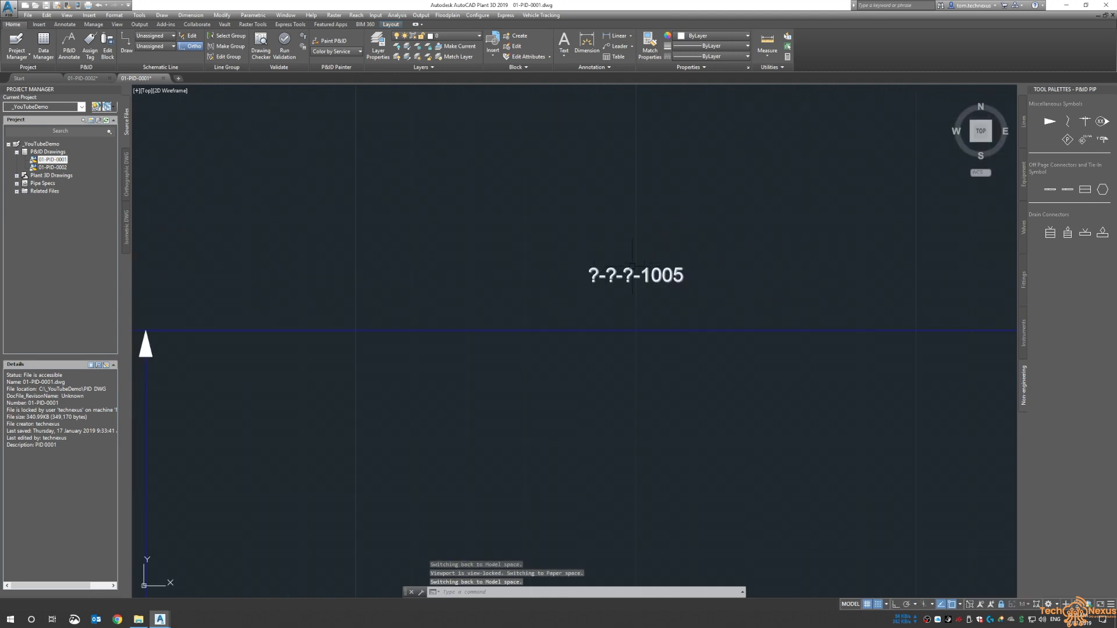
Fit drawing 01-PID-0001 to its extents, then close it with its changes saved
{"action": "type", "text": "z"}
{"action": "key", "text": "Return"}
{"action": "type", "text": "e"}
{"action": "key", "text": "Return"}
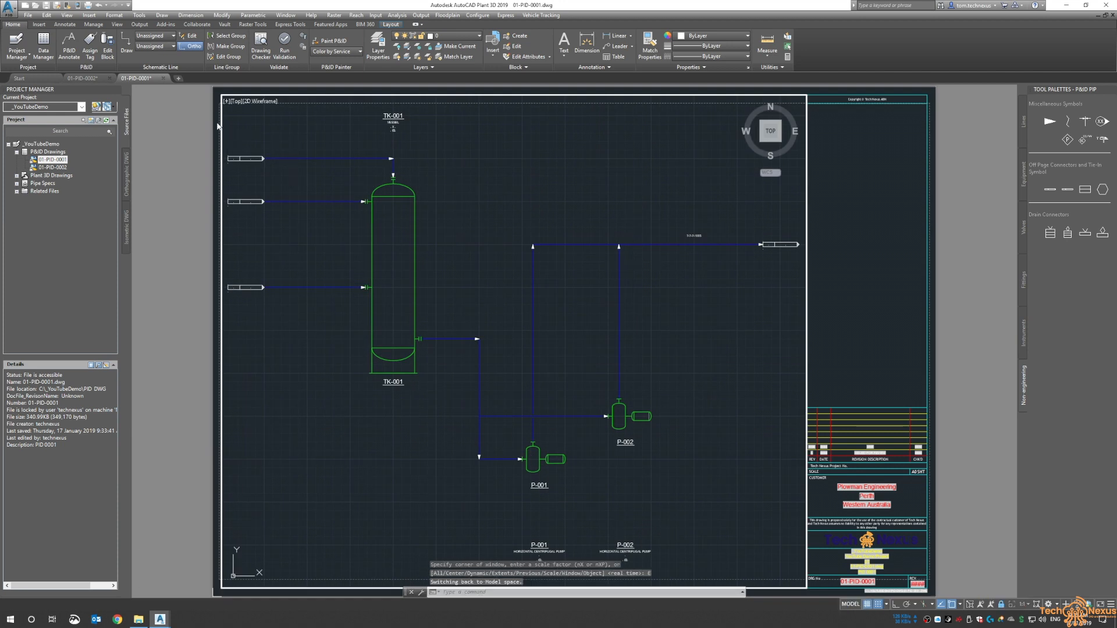
{"action": "left_click", "coordinate": [163, 79]}
{"action": "key", "text": "Return"}
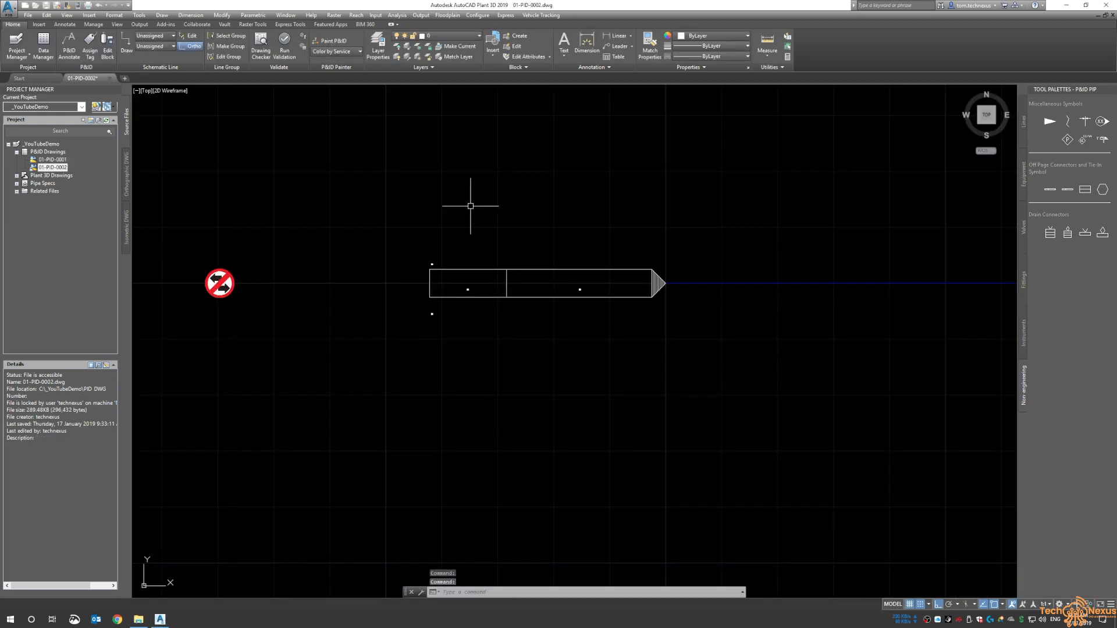
Connect the off page connector in 01-PID-0002 to the line 1005 connector of 01-PID-0001, previewing the available connectors before choosing
{"action": "left_click", "coordinate": [507, 259]}
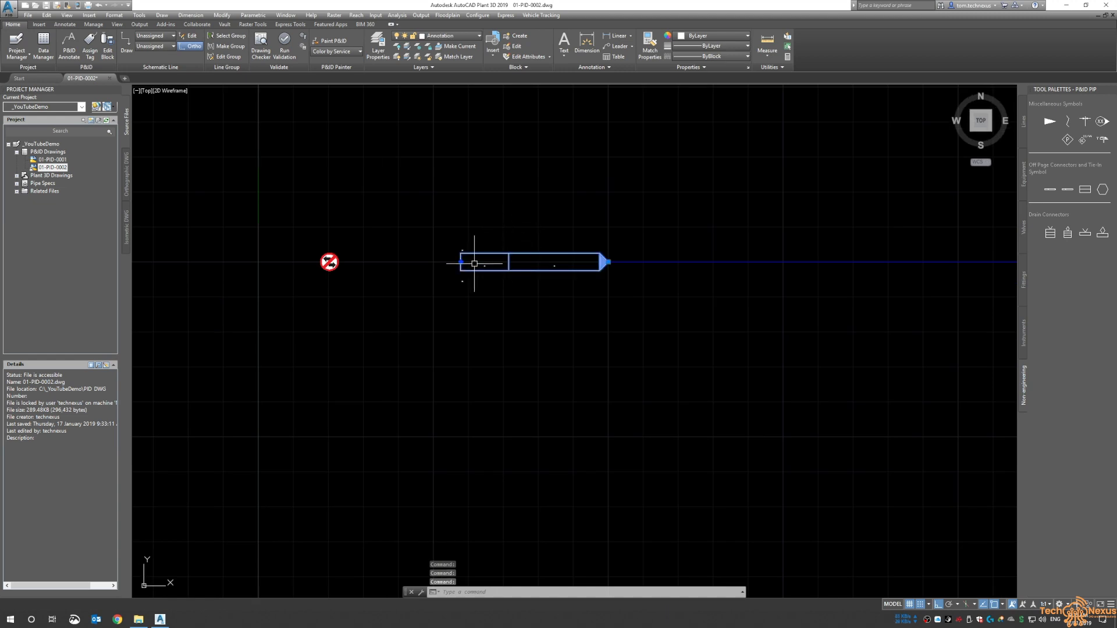
{"action": "left_click", "coordinate": [486, 268]}
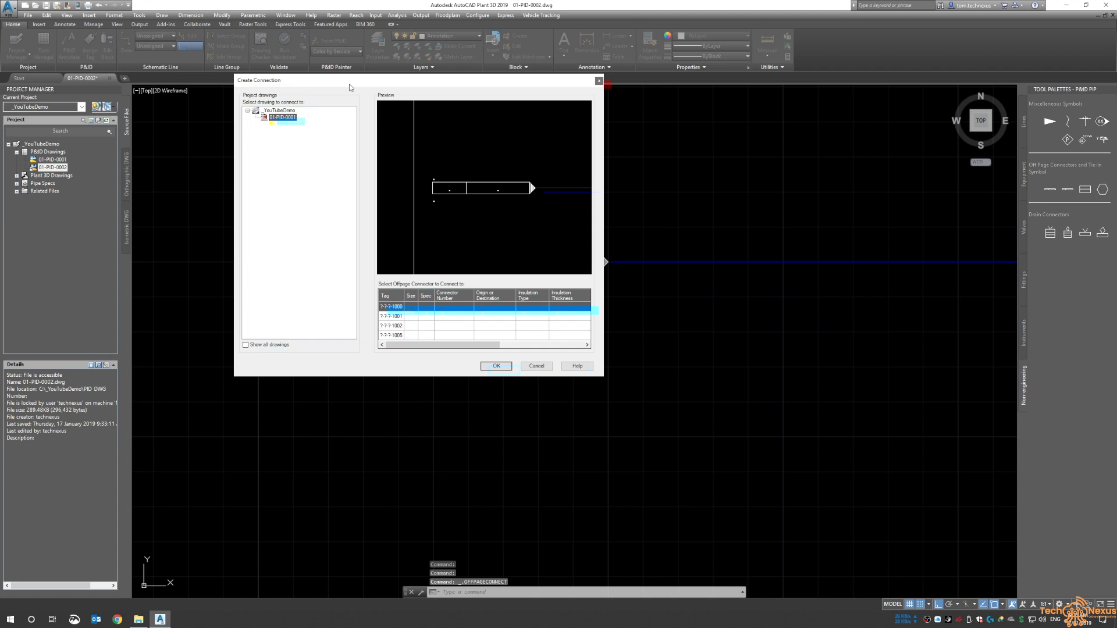
{"action": "left_click_drag", "start_coordinate": [345, 84], "coordinate": [424, 129]}
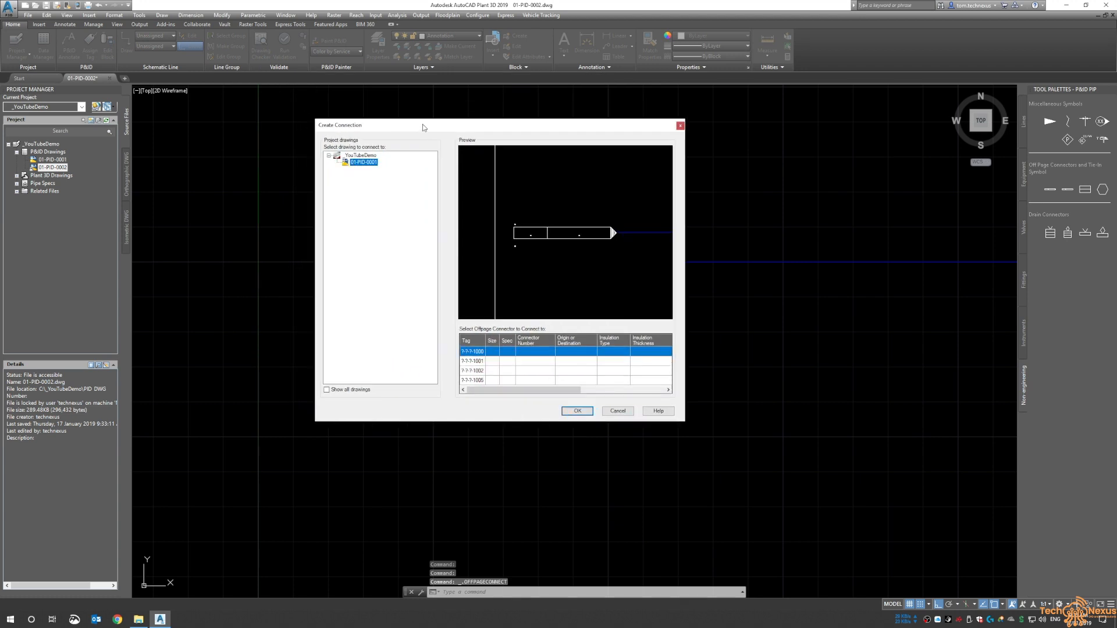
{"action": "left_click", "coordinate": [485, 380]}
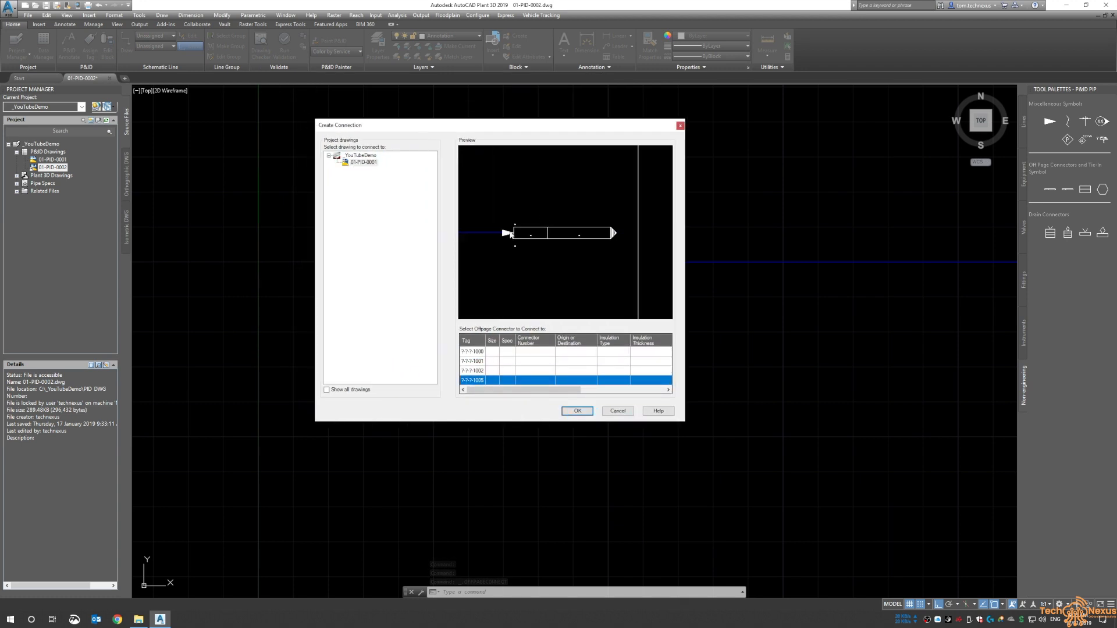
{"action": "left_click", "coordinate": [475, 370]}
{"action": "left_click", "coordinate": [475, 360]}
{"action": "key", "text": "Up"}
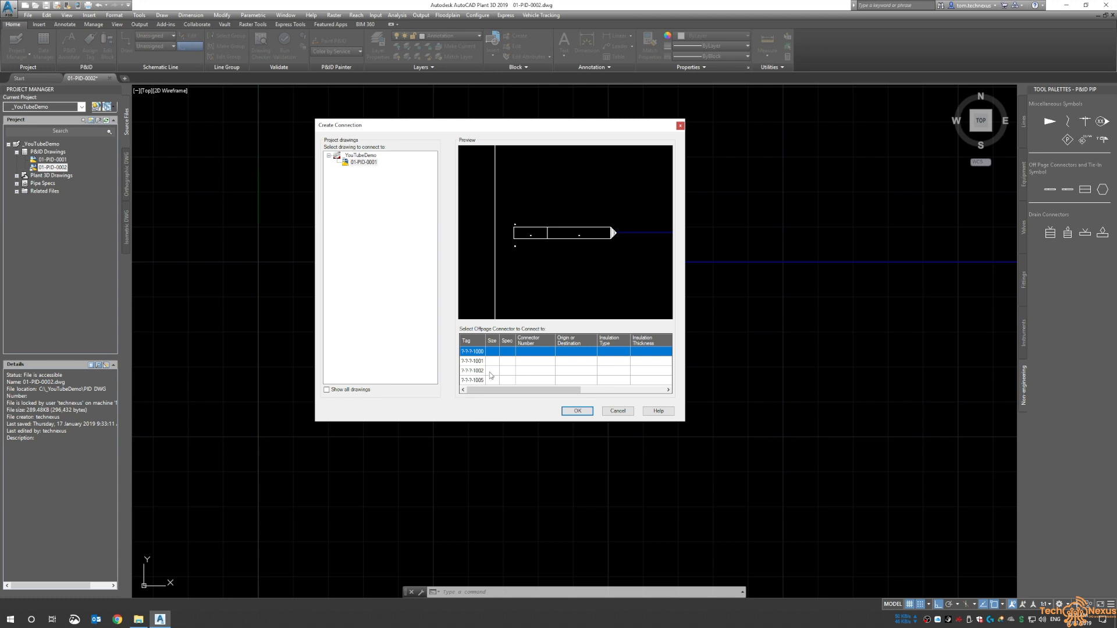
{"action": "left_click", "coordinate": [478, 381]}
{"action": "left_click", "coordinate": [477, 370]}
{"action": "left_click", "coordinate": [477, 361]}
{"action": "left_click", "coordinate": [476, 353]}
{"action": "left_click", "coordinate": [479, 380]}
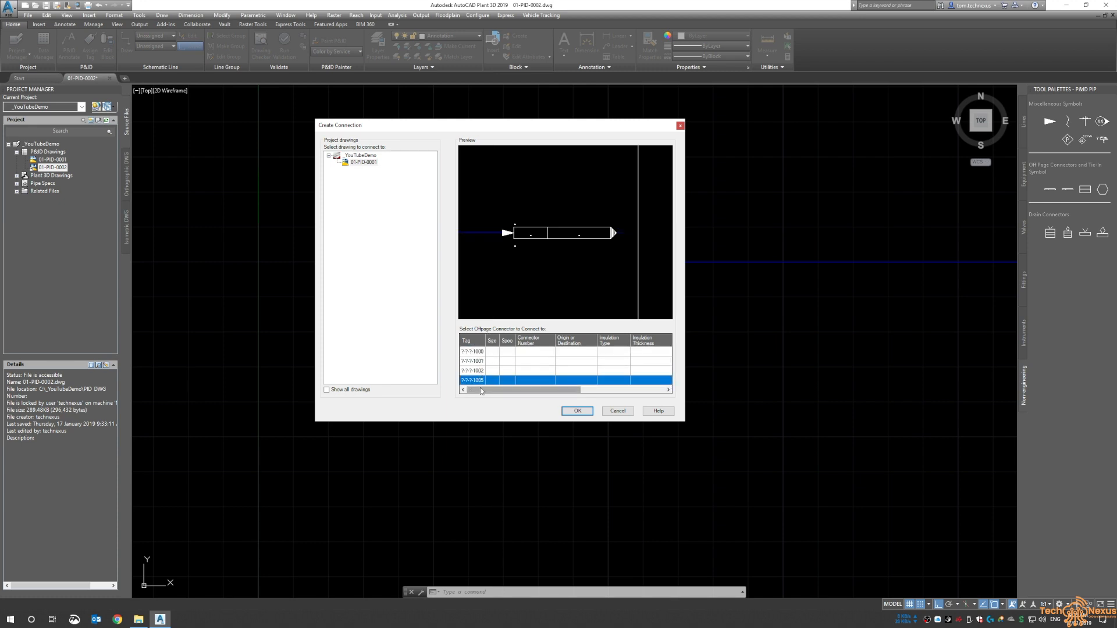
{"action": "key", "text": "Return"}
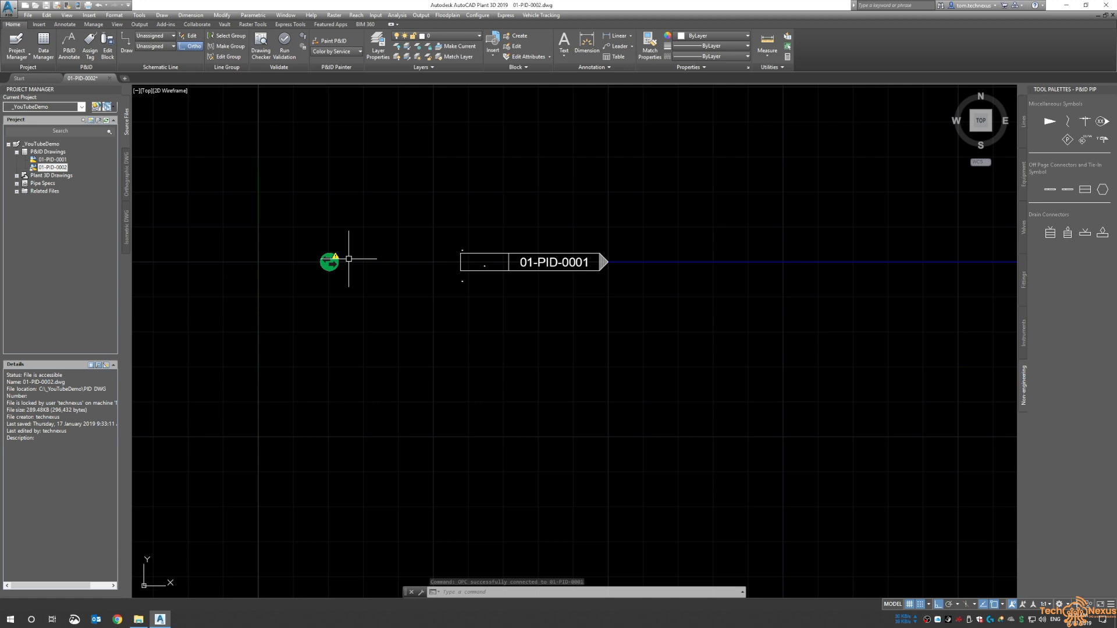
Place a pipeline tag annotation above the line leaving the connected off page connector in 01-PID-0002
{"action": "left_click", "coordinate": [666, 262]}
{"action": "right_click", "coordinate": [666, 263]}
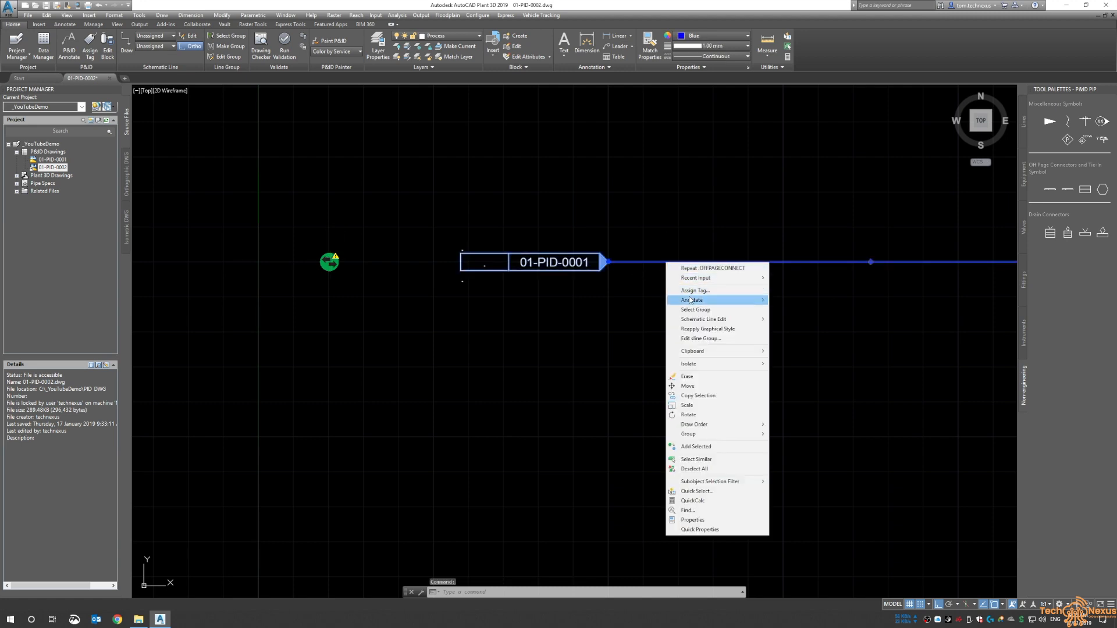
{"action": "mouse_move", "coordinate": [693, 300]}
{"action": "left_click", "coordinate": [794, 320]}
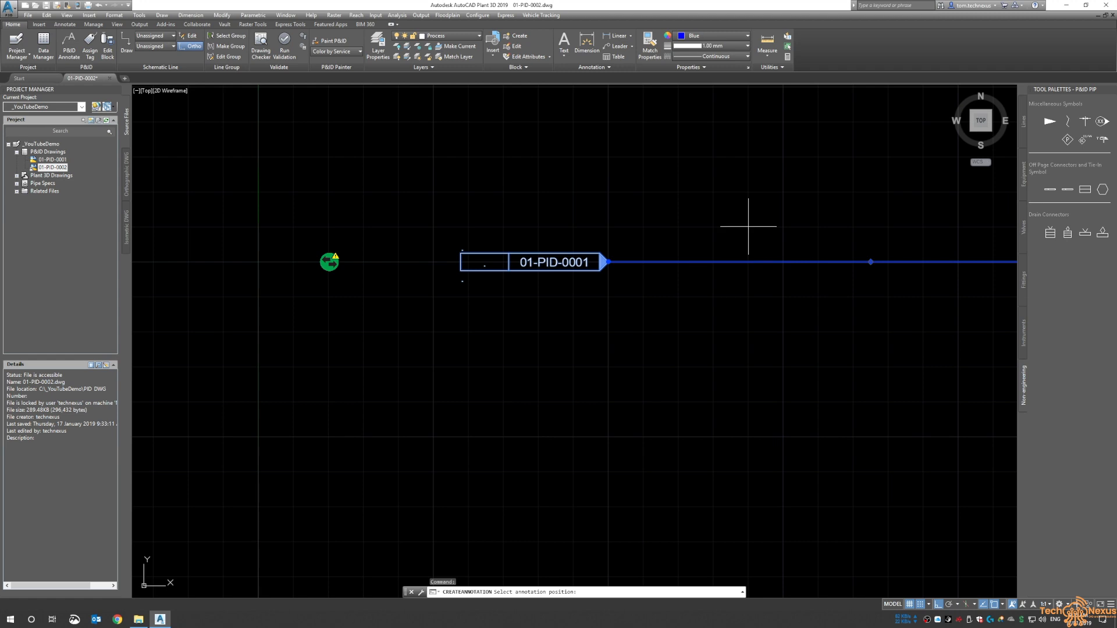
{"action": "left_click", "coordinate": [784, 227]}
{"action": "type", "text": "z"}
{"action": "key", "text": "Return"}
{"action": "type", "text": "e"}
{"action": "key", "text": "Return"}
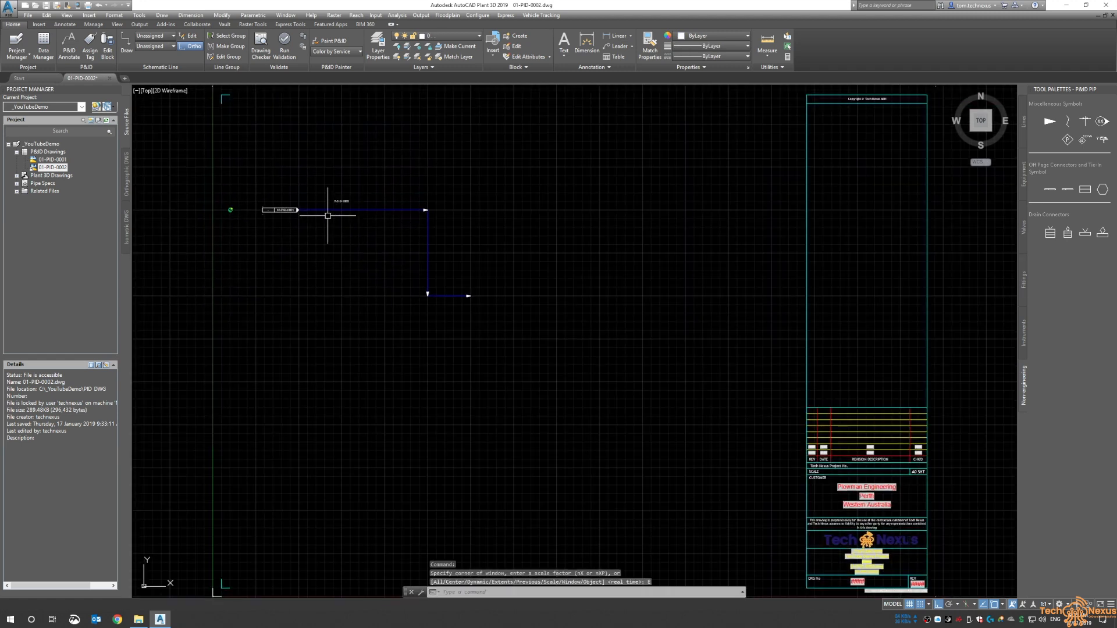
{"action": "scroll", "coordinate": [227, 192], "scroll_direction": "up", "scroll_amount": 4}
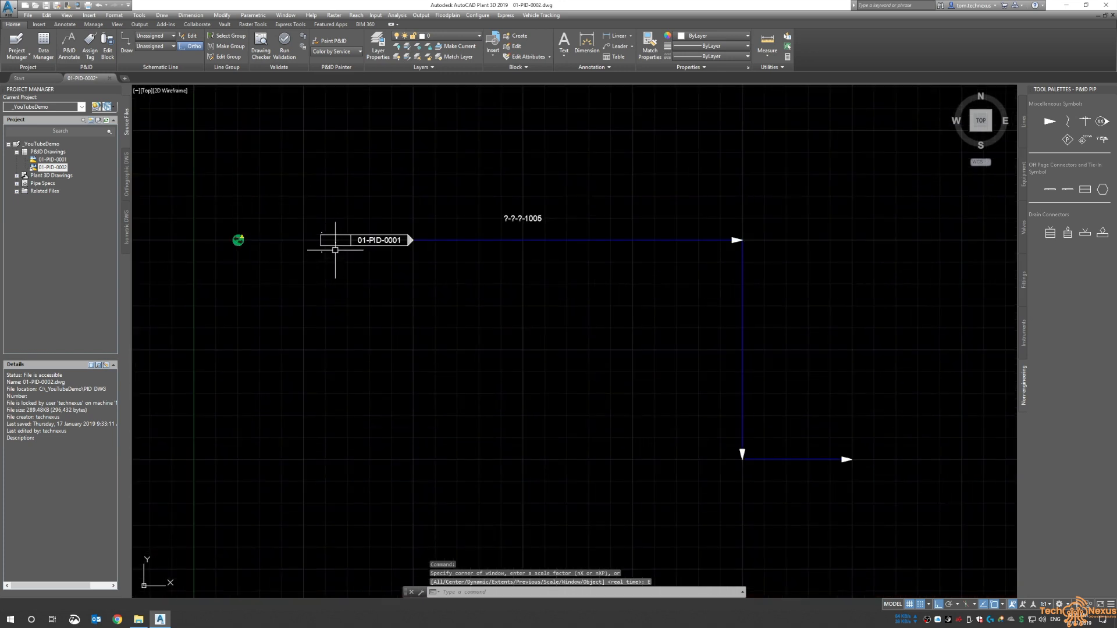
Reopen drawing 01-PID-0001 from the project's P&ID drawings
{"action": "left_click", "coordinate": [58, 161]}
{"action": "right_click", "coordinate": [59, 161]}
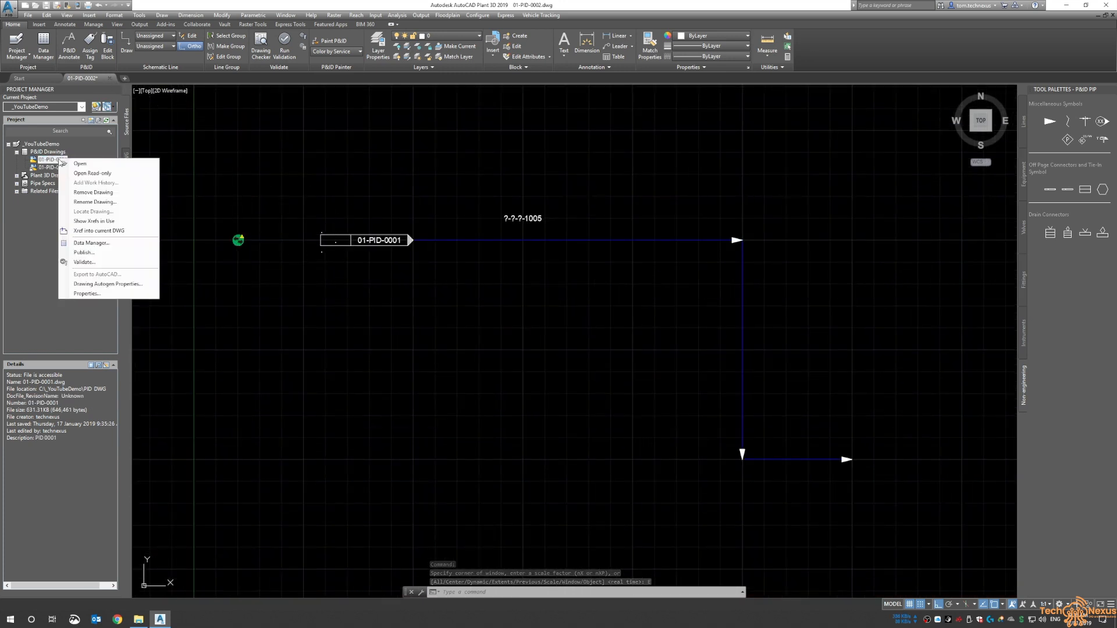
{"action": "left_click", "coordinate": [111, 295]}
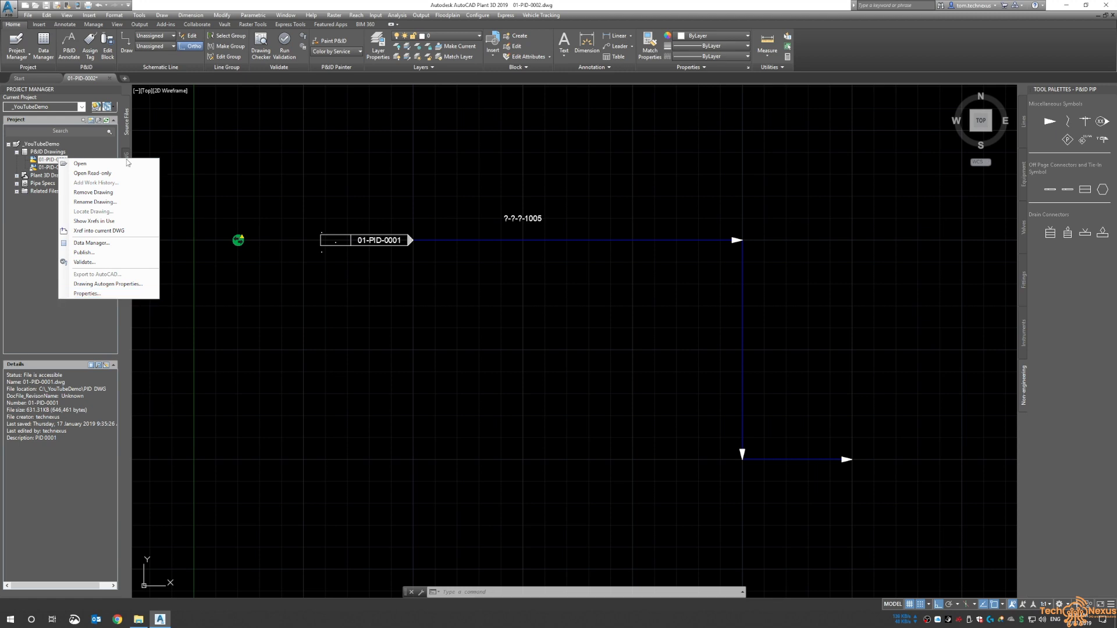
{"action": "left_click", "coordinate": [80, 164]}
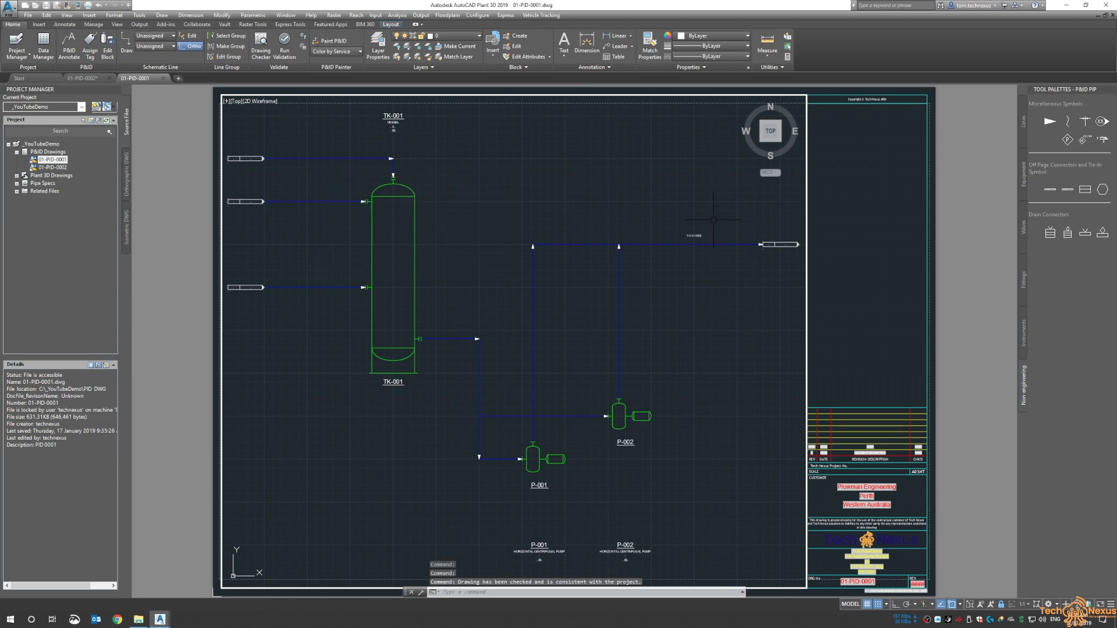
Begin assigning a tag to line 1005 in 01-PID-0001 with size 100 and spec CS150
{"action": "scroll", "coordinate": [713, 208], "scroll_direction": "up", "scroll_amount": 4}
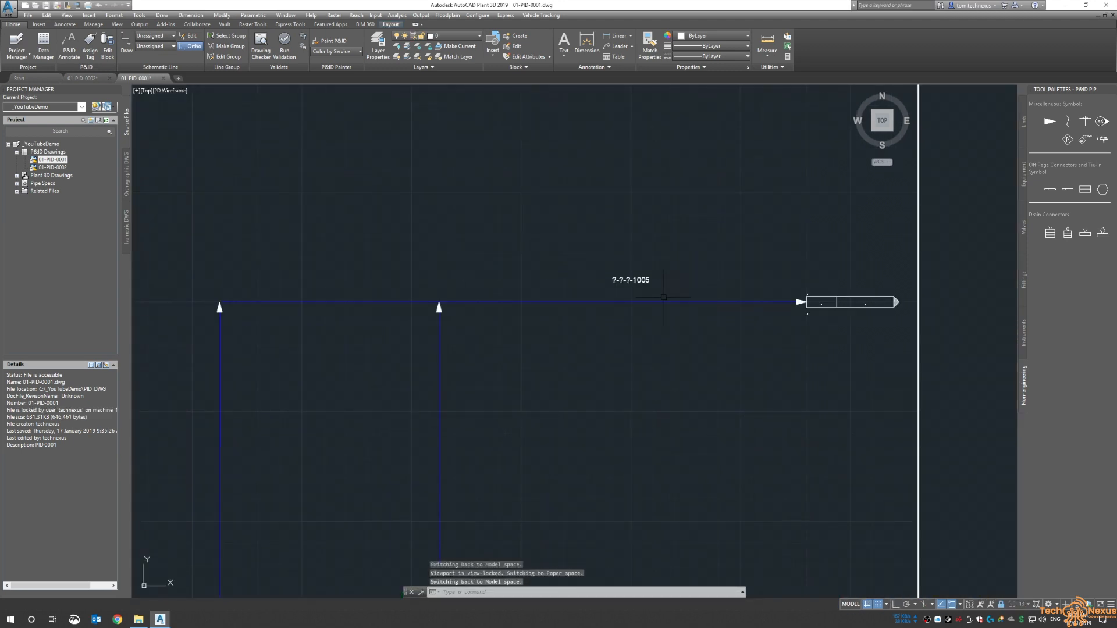
{"action": "left_click", "coordinate": [668, 296]}
{"action": "left_click", "coordinate": [661, 303]}
{"action": "right_click", "coordinate": [661, 298]}
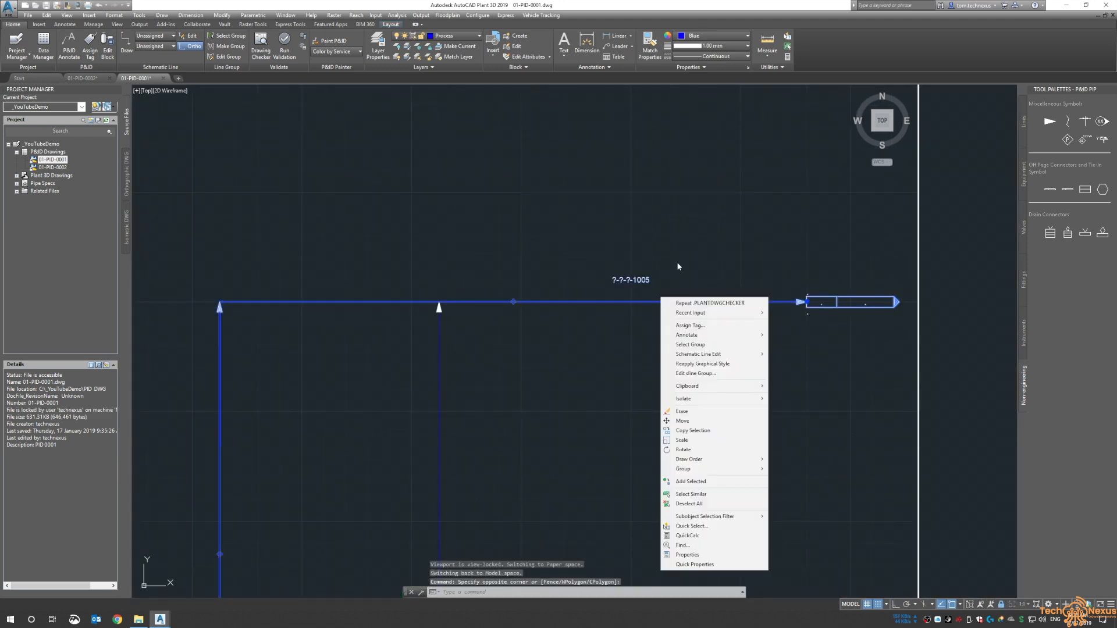
{"action": "left_click", "coordinate": [690, 325]}
{"action": "left_click", "coordinate": [654, 215]}
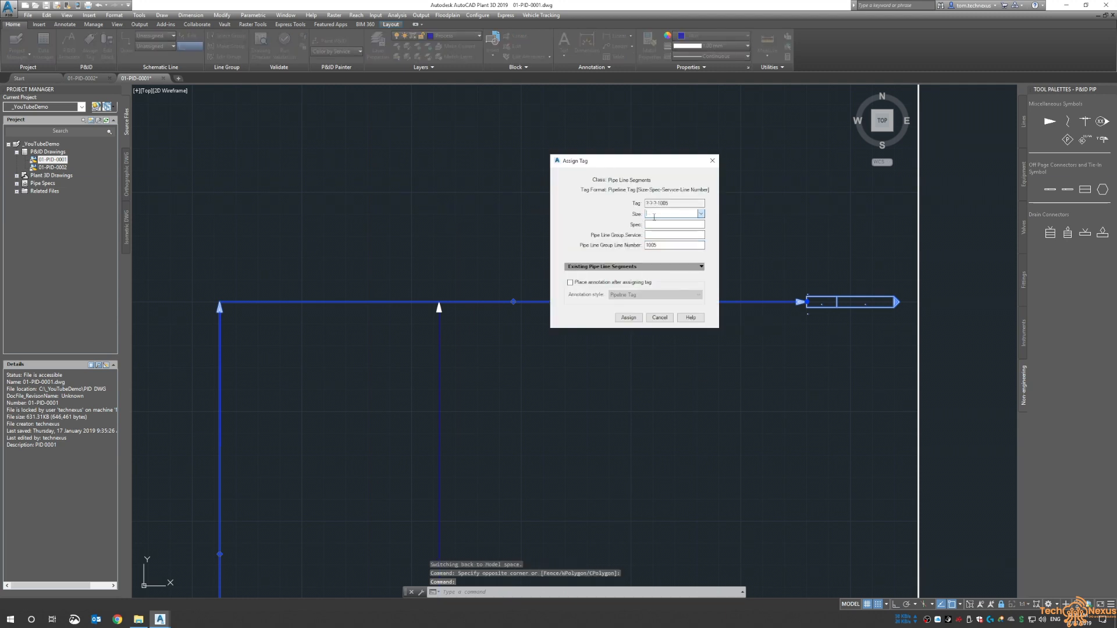
{"action": "left_click", "coordinate": [667, 278]}
{"action": "left_click", "coordinate": [657, 224]}
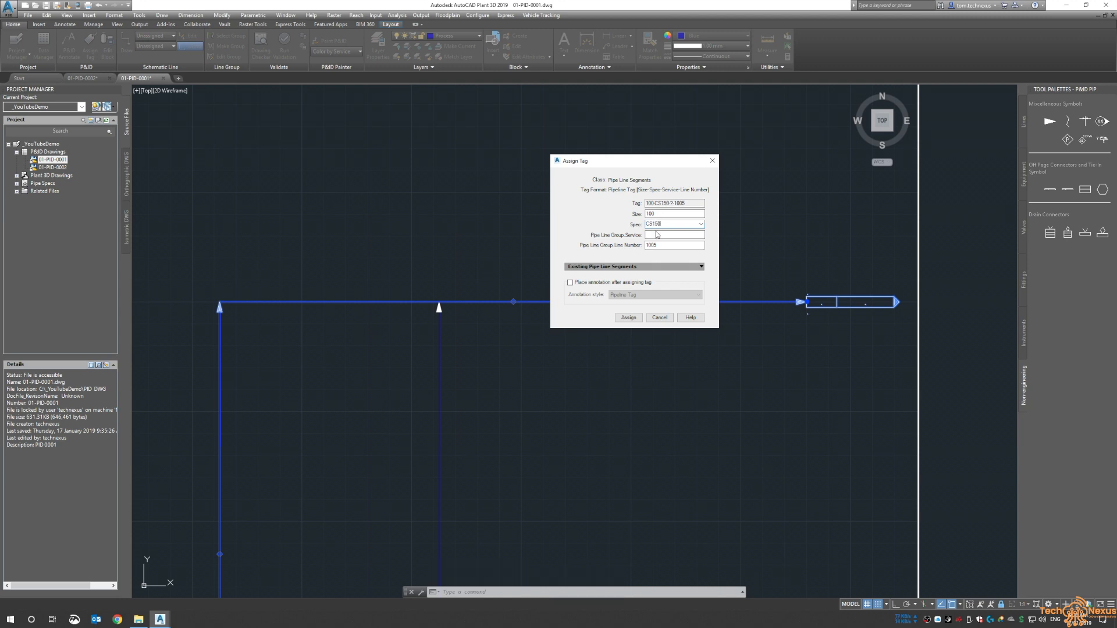
Set the pipe line group service to NA - CAUSTIC and assign the tag to line 1005
{"action": "left_click", "coordinate": [657, 234]}
{"action": "left_click", "coordinate": [702, 359]}
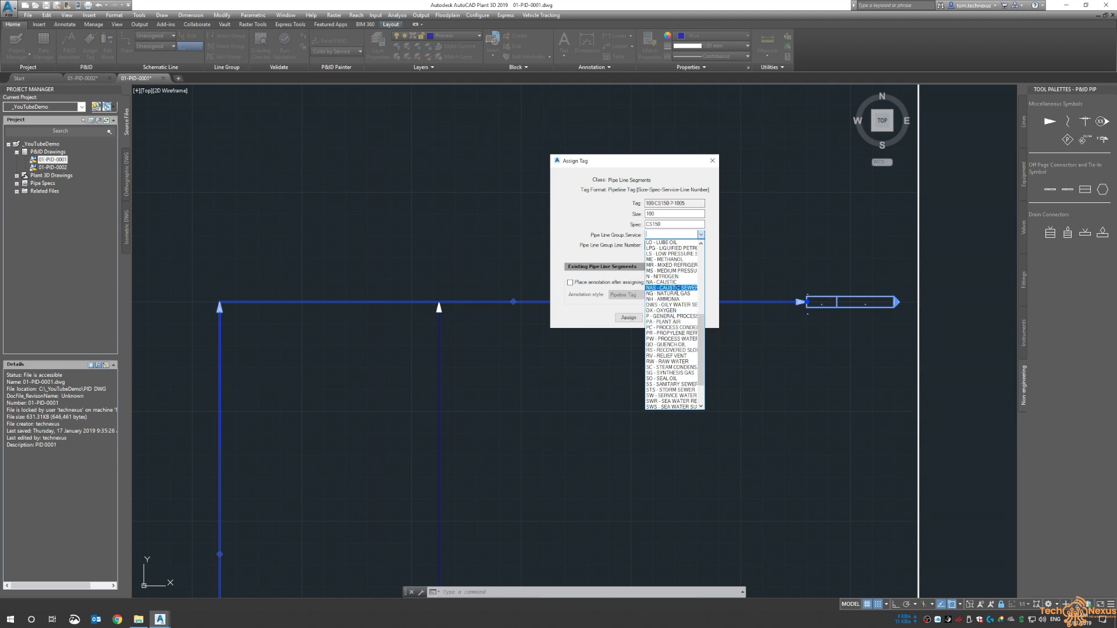
{"action": "left_click", "coordinate": [676, 282]}
{"action": "left_click", "coordinate": [637, 314]}
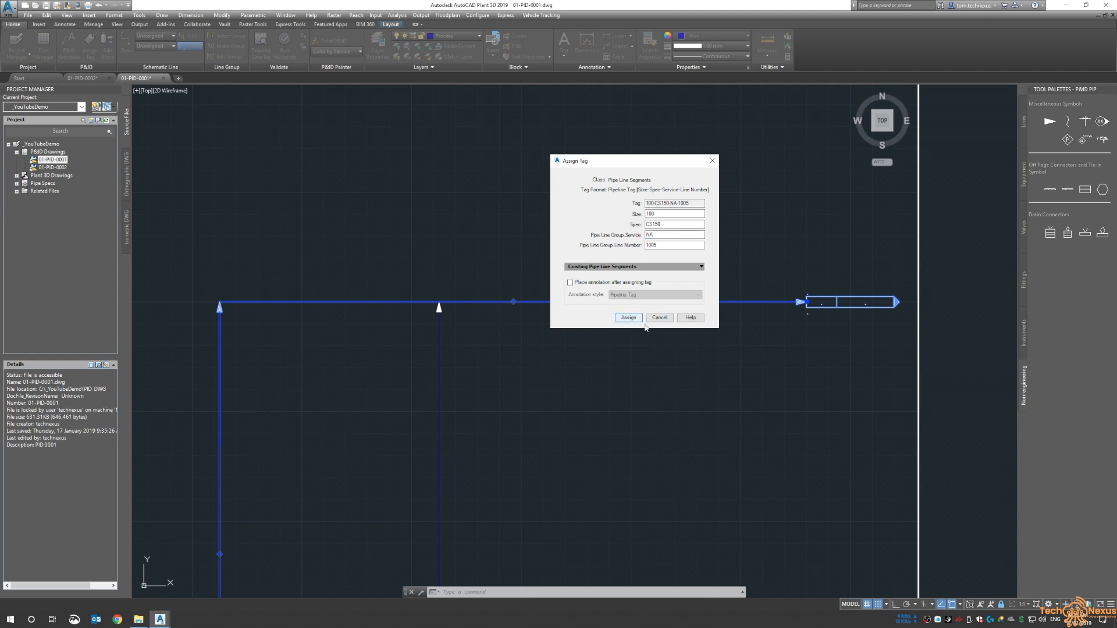
{"action": "key", "text": "Escape"}
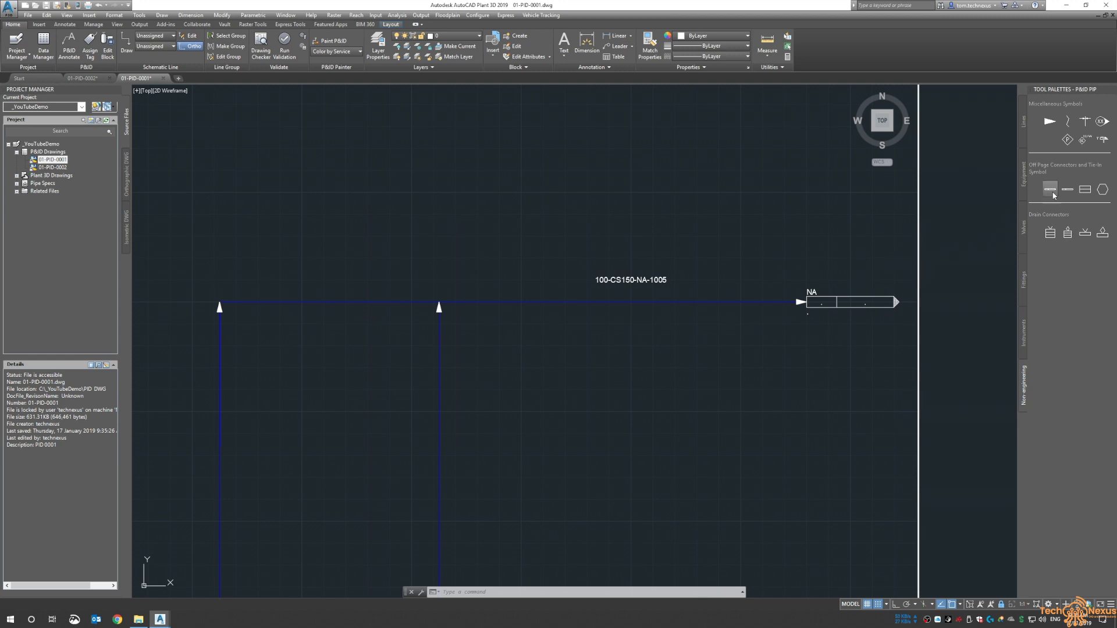
Inspect the properties of the off page connector at the end of line 1005, then close them and clear the selection
{"action": "left_click", "coordinate": [812, 300]}
{"action": "key", "text": "ctrl+1"}
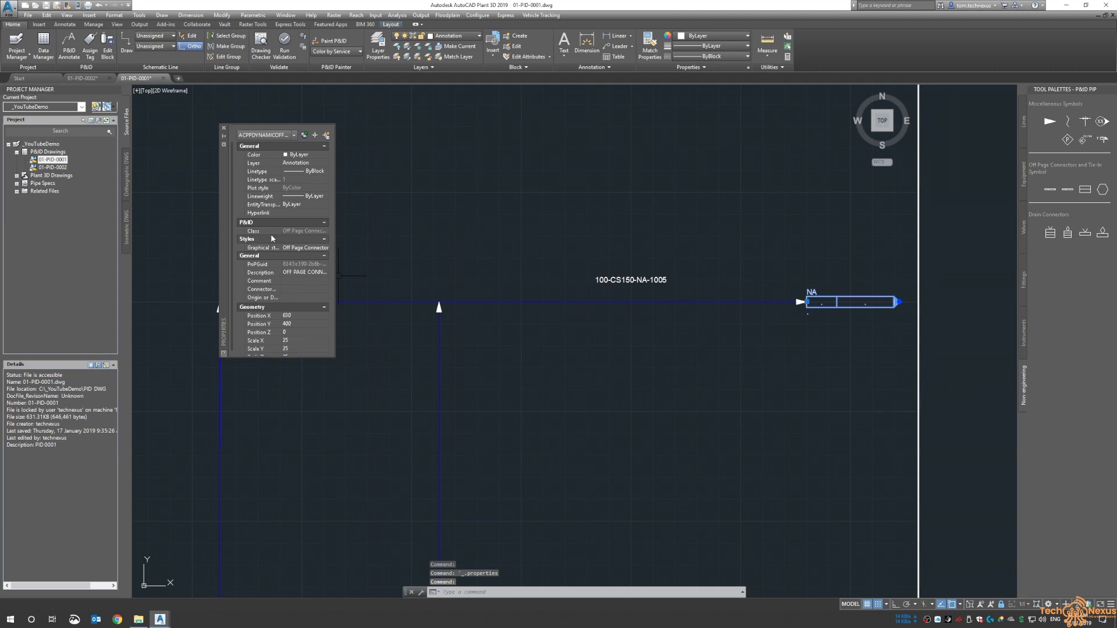
{"action": "left_click", "coordinate": [223, 128]}
{"action": "key", "text": "Escape"}
{"action": "key", "text": "Escape"}
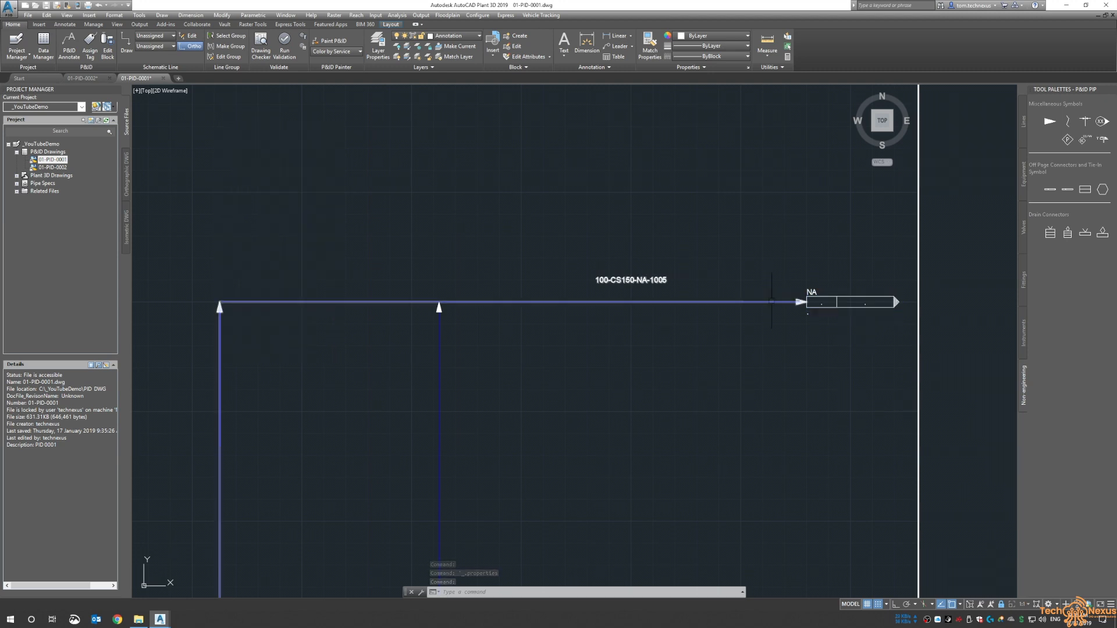
Zoom drawing 01-PID-0001 to its extents and close it, saving the new tag
{"action": "type", "text": "z"}
{"action": "key", "text": "Return"}
{"action": "type", "text": "e"}
{"action": "key", "text": "Return"}
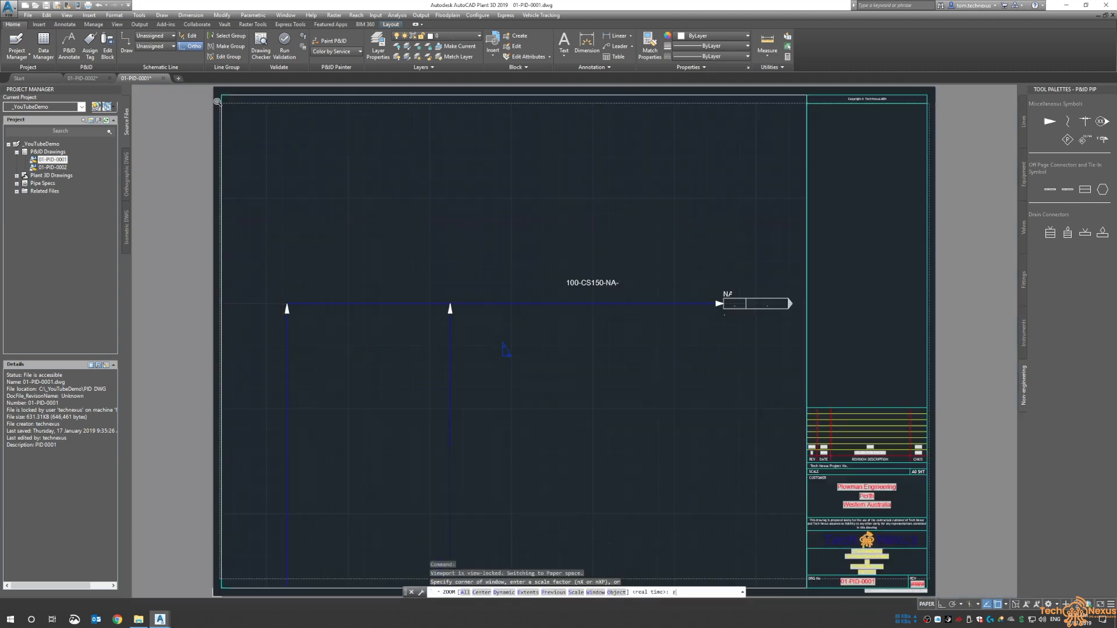
{"action": "left_click", "coordinate": [164, 78]}
{"action": "key", "text": "Return"}
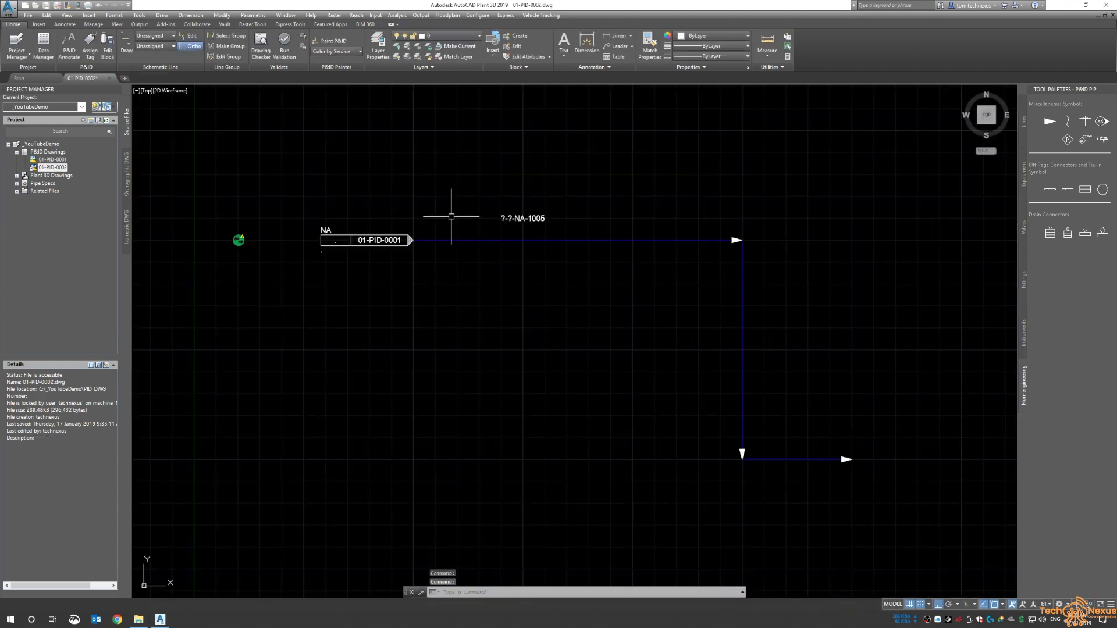
Assign size 100 and spec CS150 to the tag of the line leaving the connected off page connector in 01-PID-0002
{"action": "scroll", "coordinate": [435, 220], "scroll_direction": "down", "scroll_amount": 2}
{"action": "middle_click_drag", "start_coordinate": [434, 220], "coordinate": [448, 227]}
{"action": "scroll", "coordinate": [450, 224], "scroll_direction": "up", "scroll_amount": 2}
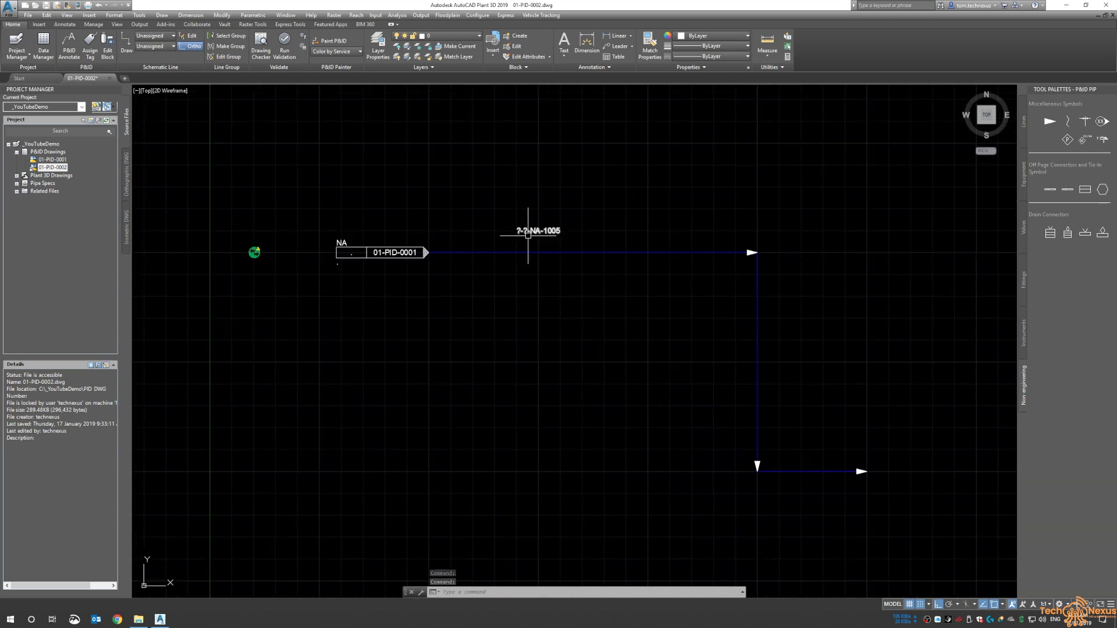
{"action": "left_click", "coordinate": [512, 253]}
{"action": "right_click", "coordinate": [510, 255]}
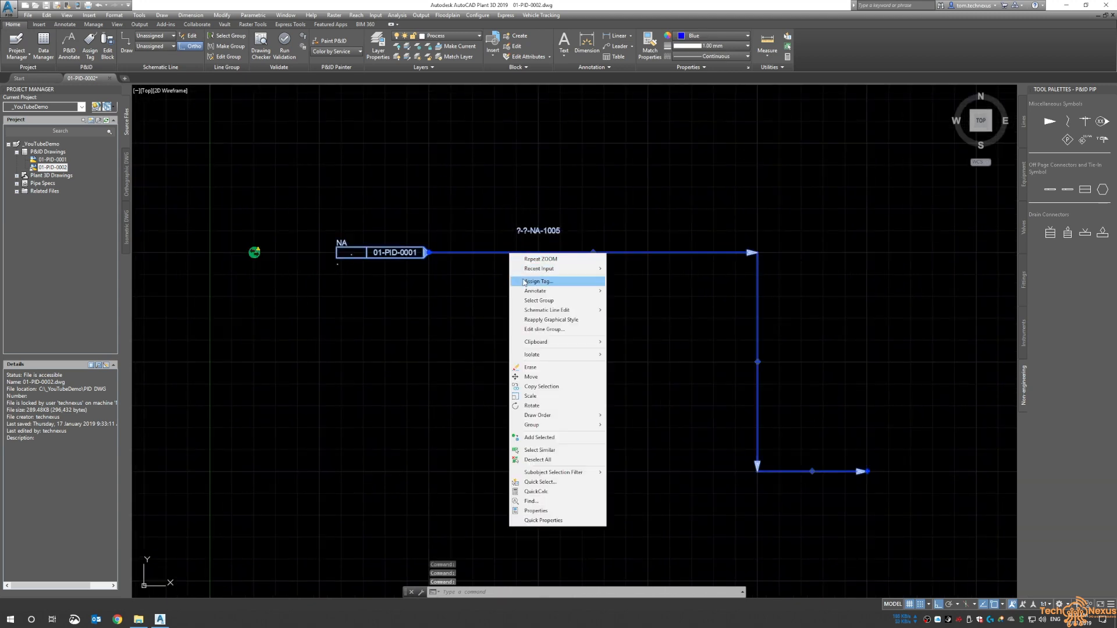
{"action": "left_click", "coordinate": [547, 282]}
{"action": "left_click", "coordinate": [649, 214]}
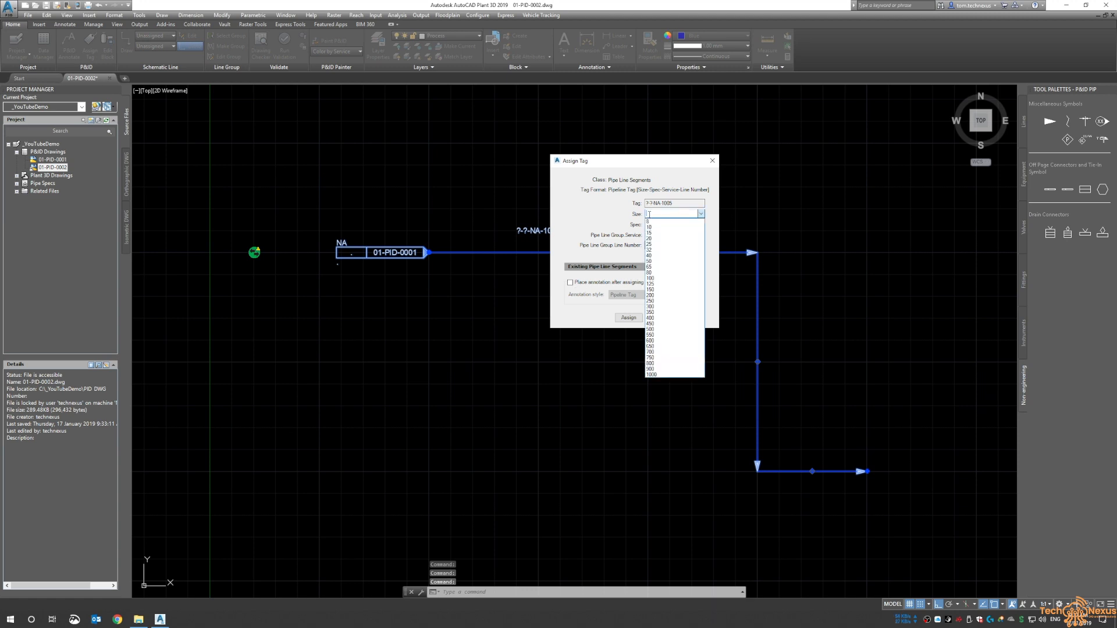
{"action": "left_click", "coordinate": [669, 278]}
{"action": "left_click", "coordinate": [658, 224]}
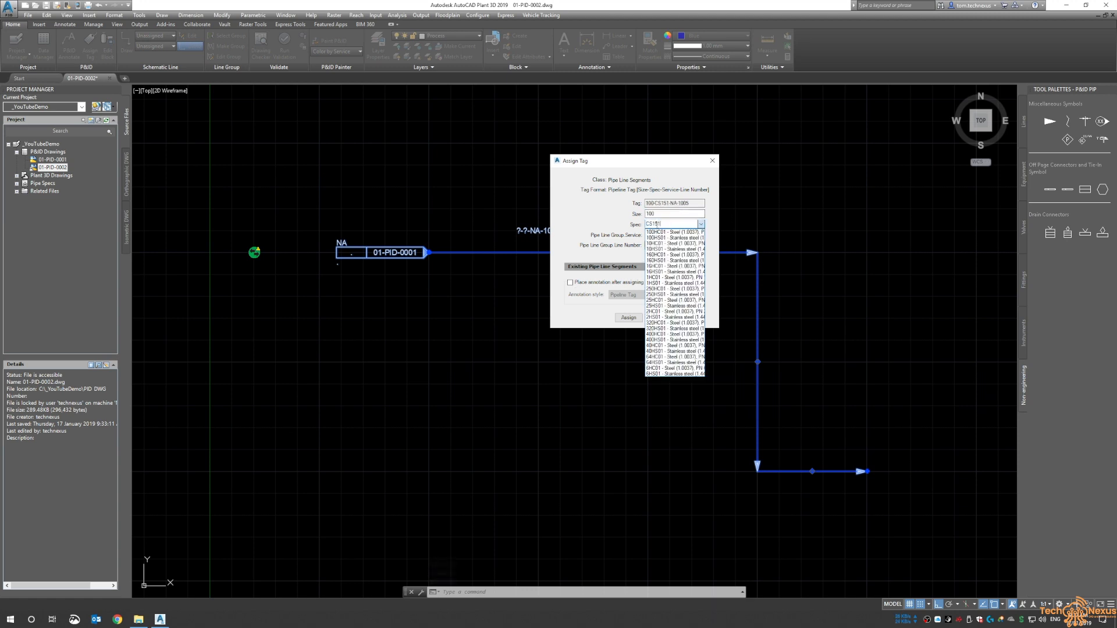
{"action": "left_click", "coordinate": [599, 213]}
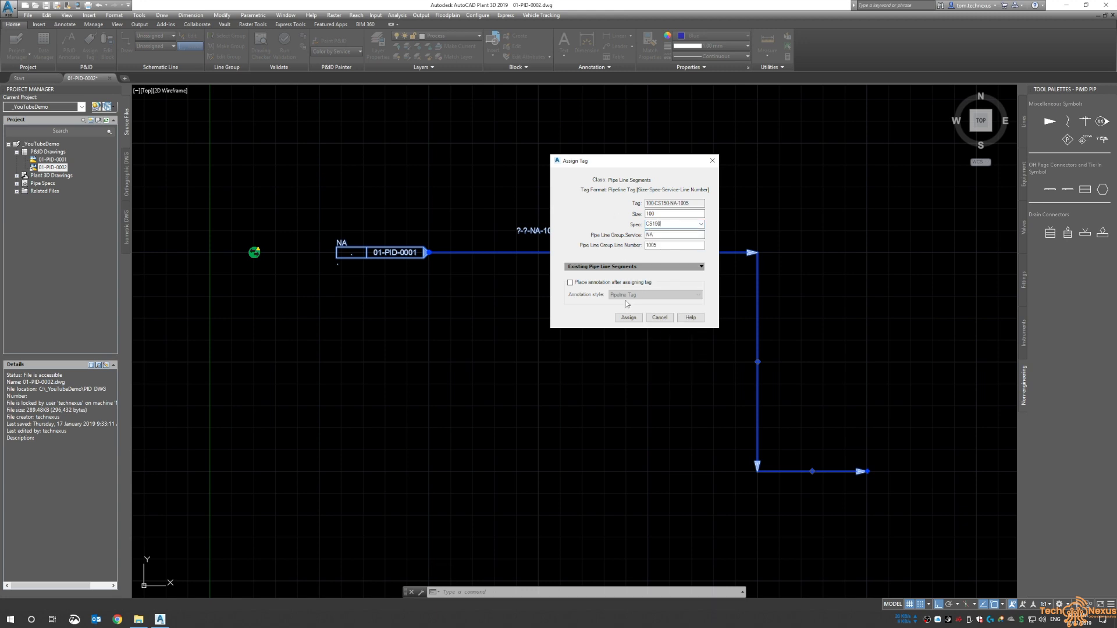
{"action": "left_click", "coordinate": [628, 318]}
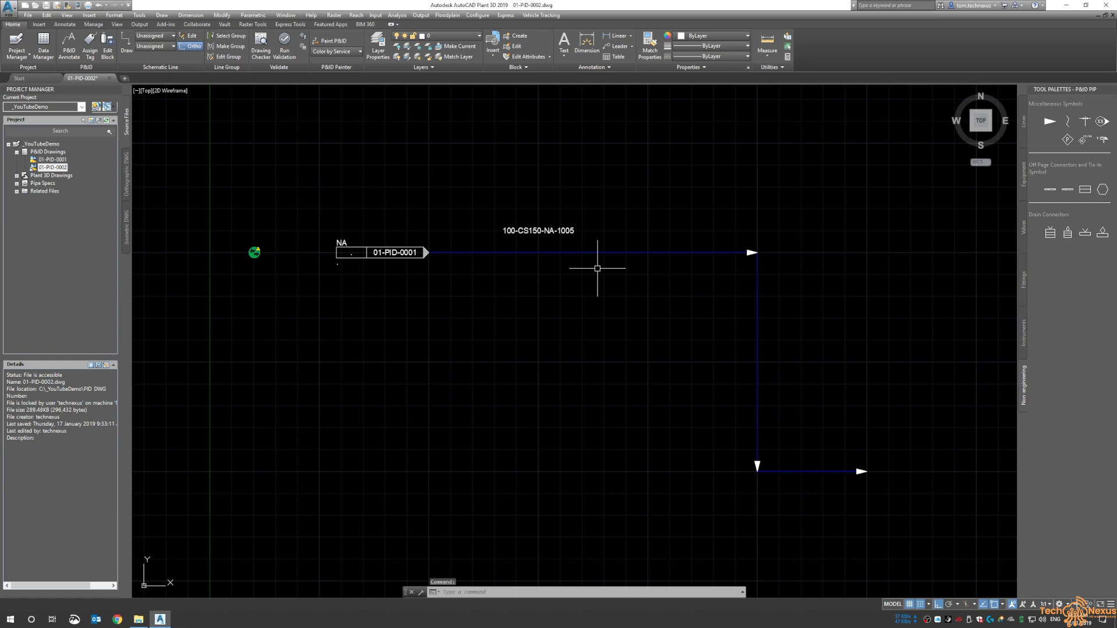
Zoom drawing 01-PID-0002 to its extents and close it with its changes saved
{"action": "type", "text": "z"}
{"action": "key", "text": "Return"}
{"action": "type", "text": "E"}
{"action": "key", "text": "Return"}
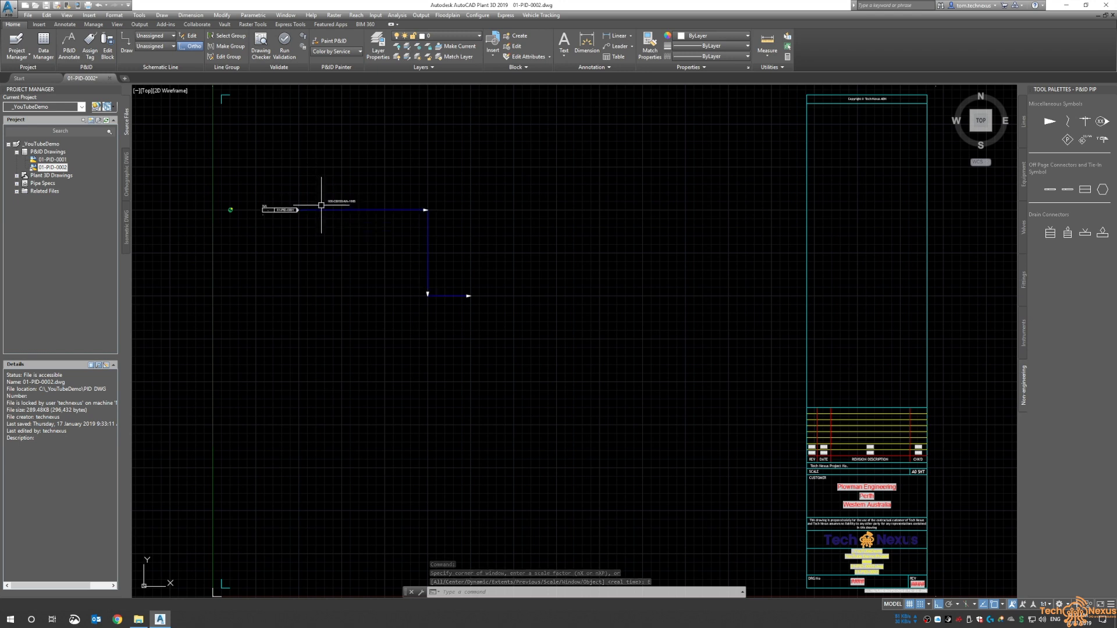
{"action": "left_click", "coordinate": [111, 81]}
{"action": "key", "text": "Return"}
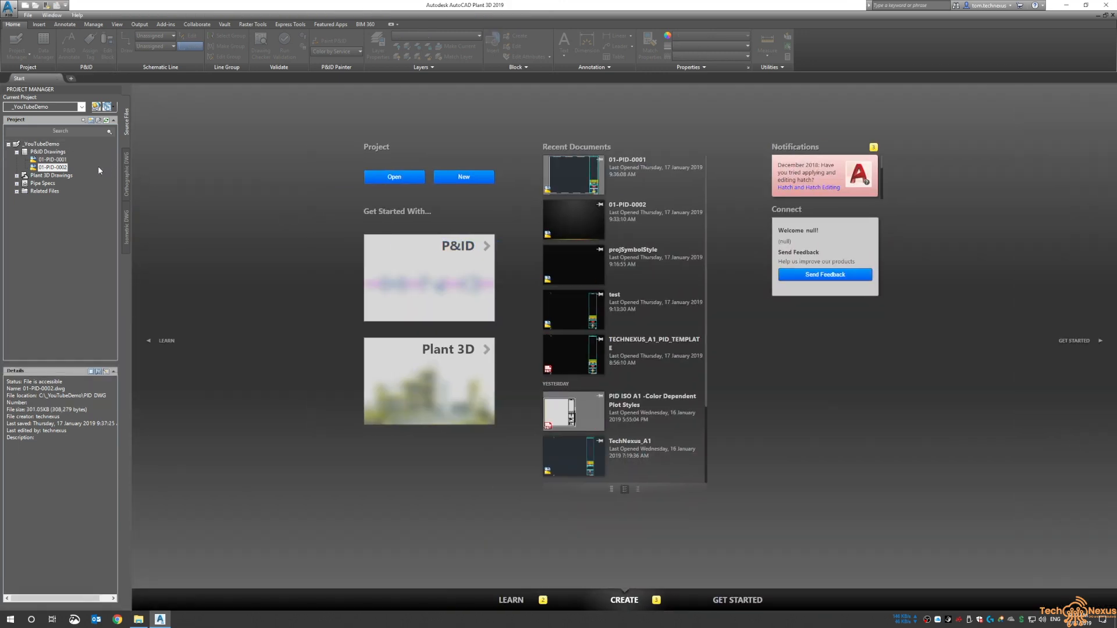
Open drawing 01-PID-0001 again from the project's P&ID drawings
{"action": "double_click", "coordinate": [52, 159]}
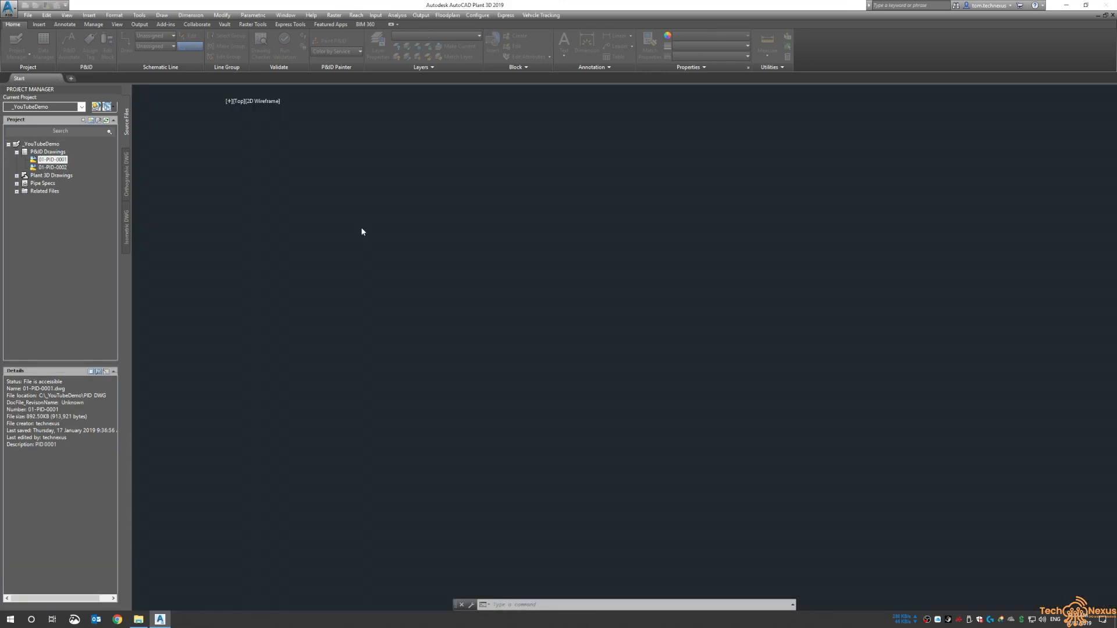